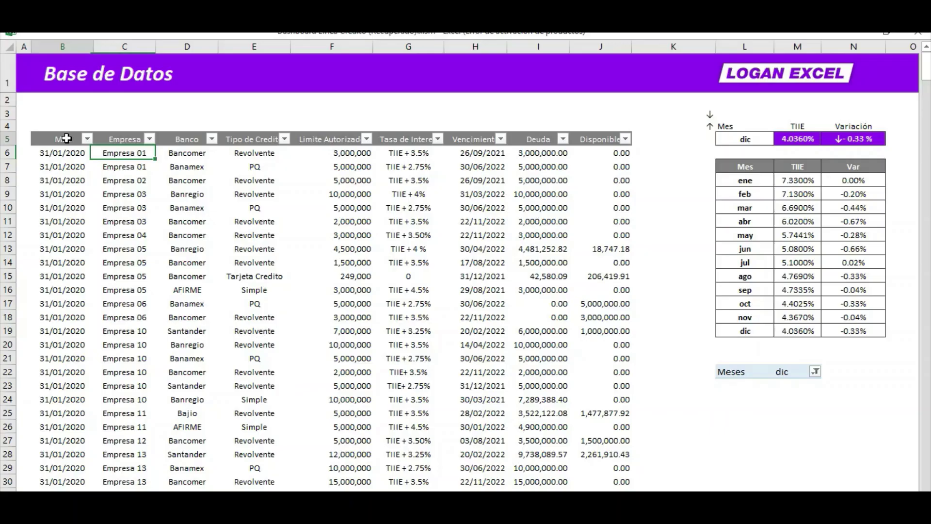
- Scroll through the Base de Datos table and select the TIIE variation result cell
{"action": "scroll", "coordinate": [90, 153], "scroll_direction": "down", "scroll_amount": 1}
{"action": "scroll", "coordinate": [90, 154], "scroll_direction": "down", "scroll_amount": 4}
{"action": "scroll", "coordinate": [130, 164], "scroll_direction": "down", "scroll_amount": 5}
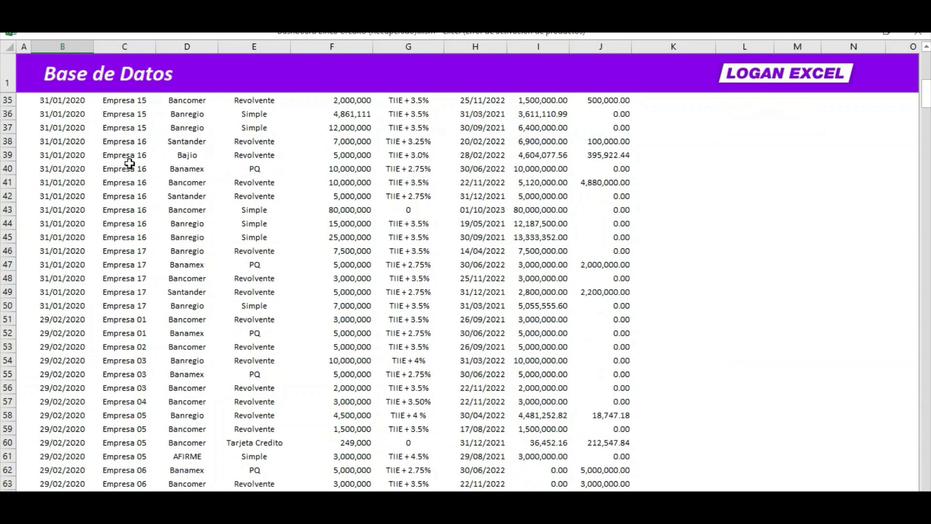
{"action": "scroll", "coordinate": [129, 162], "scroll_direction": "up", "scroll_amount": 8}
{"action": "scroll", "coordinate": [146, 165], "scroll_direction": "up", "scroll_amount": 3}
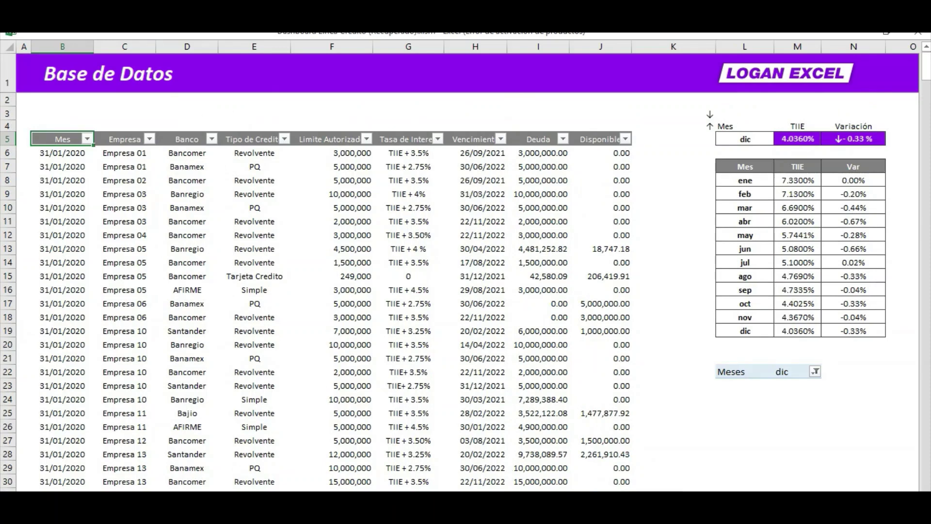
{"action": "scroll", "coordinate": [437, 235], "scroll_direction": "right", "scroll_amount": 3}
{"action": "scroll", "coordinate": [436, 234], "scroll_direction": "right", "scroll_amount": 3}
{"action": "scroll", "coordinate": [436, 235], "scroll_direction": "right", "scroll_amount": 1}
{"action": "left_click", "coordinate": [434, 234]}
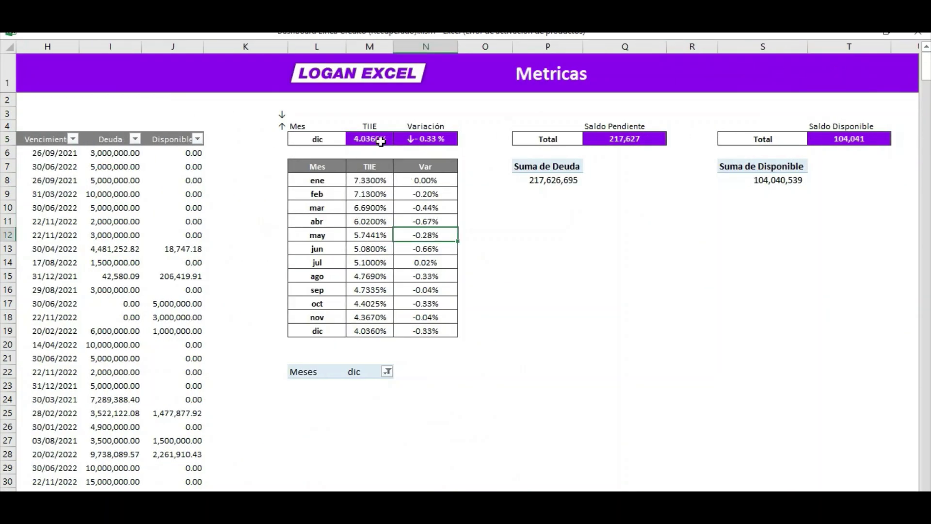
{"action": "left_click", "coordinate": [423, 139]}
- Scroll across the Metricas pivot tables and select the Metricas heading cell
{"action": "scroll", "coordinate": [600, 484], "scroll_direction": "right", "scroll_amount": 1}
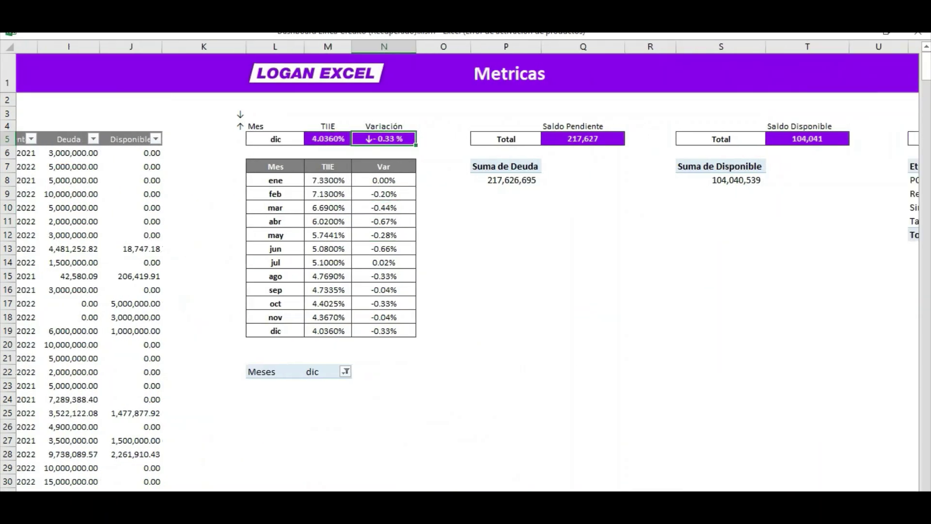
{"action": "scroll", "coordinate": [466, 262], "scroll_direction": "right", "scroll_amount": 2}
{"action": "scroll", "coordinate": [466, 261], "scroll_direction": "right", "scroll_amount": 2}
{"action": "scroll", "coordinate": [465, 261], "scroll_direction": "right", "scroll_amount": 2}
{"action": "scroll", "coordinate": [466, 262], "scroll_direction": "right", "scroll_amount": 1}
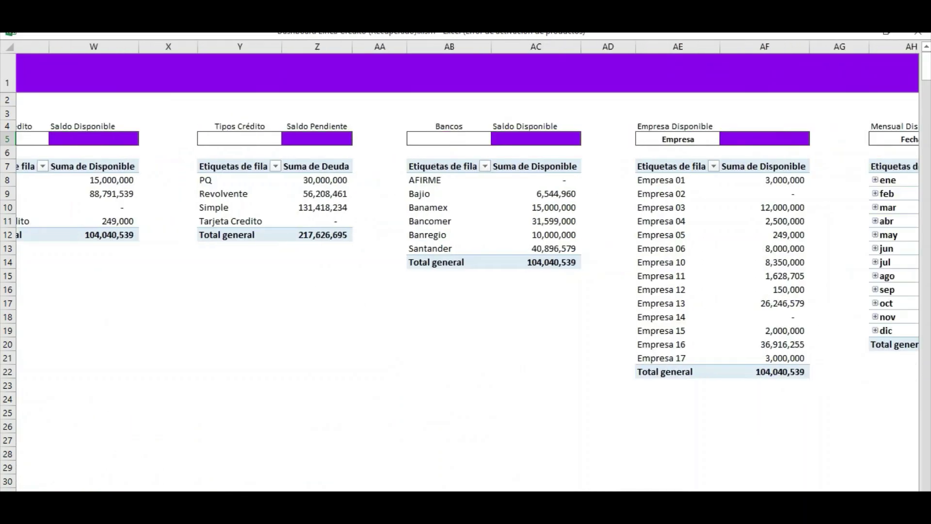
{"action": "scroll", "coordinate": [466, 262], "scroll_direction": "right", "scroll_amount": 3}
{"action": "scroll", "coordinate": [466, 262], "scroll_direction": "right", "scroll_amount": 2}
{"action": "scroll", "coordinate": [465, 261], "scroll_direction": "left", "scroll_amount": 2}
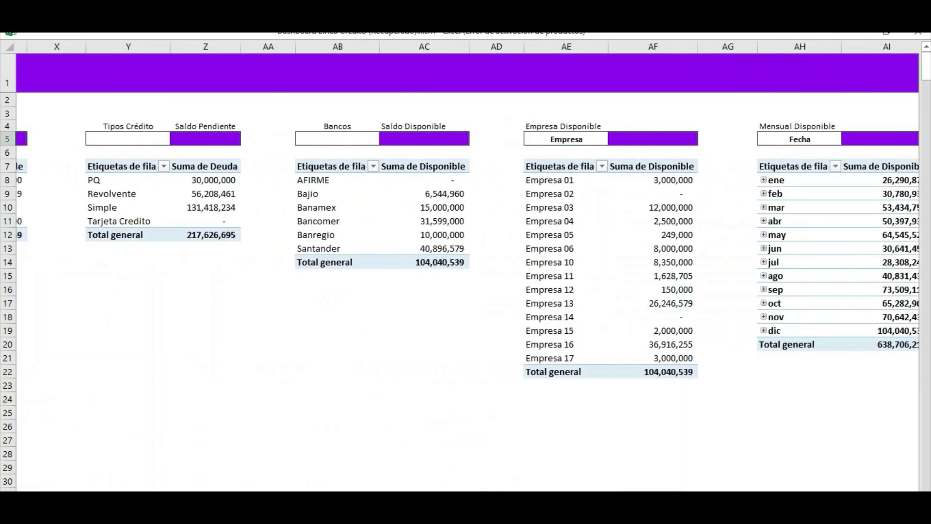
{"action": "scroll", "coordinate": [466, 262], "scroll_direction": "left", "scroll_amount": 3}
{"action": "scroll", "coordinate": [466, 262], "scroll_direction": "left", "scroll_amount": 2}
{"action": "scroll", "coordinate": [466, 262], "scroll_direction": "left", "scroll_amount": 1}
{"action": "scroll", "coordinate": [580, 378], "scroll_direction": "left", "scroll_amount": 1}
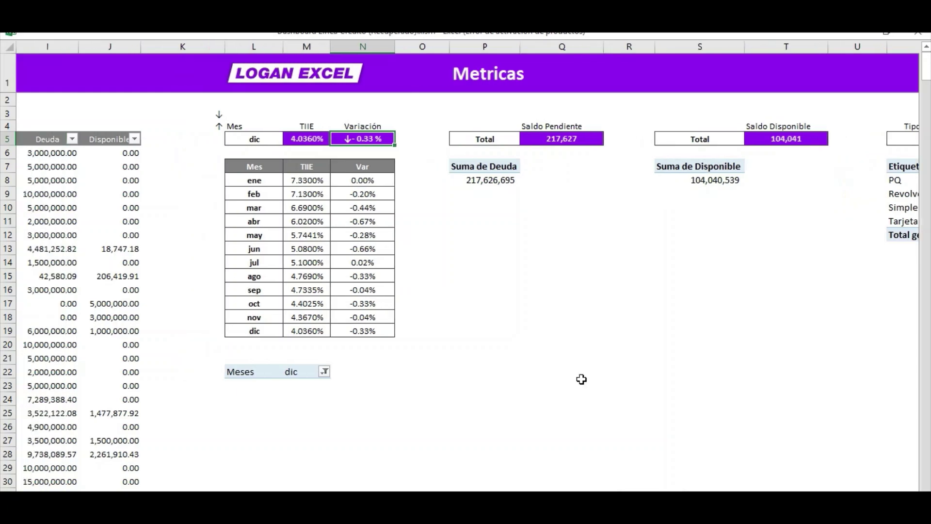
{"action": "left_click", "coordinate": [485, 73]}
- Switch to the finished Financiamiento Lineas de Credito 2020 dashboard sheet
{"action": "scroll", "coordinate": [466, 262], "scroll_direction": "left", "scroll_amount": 4}
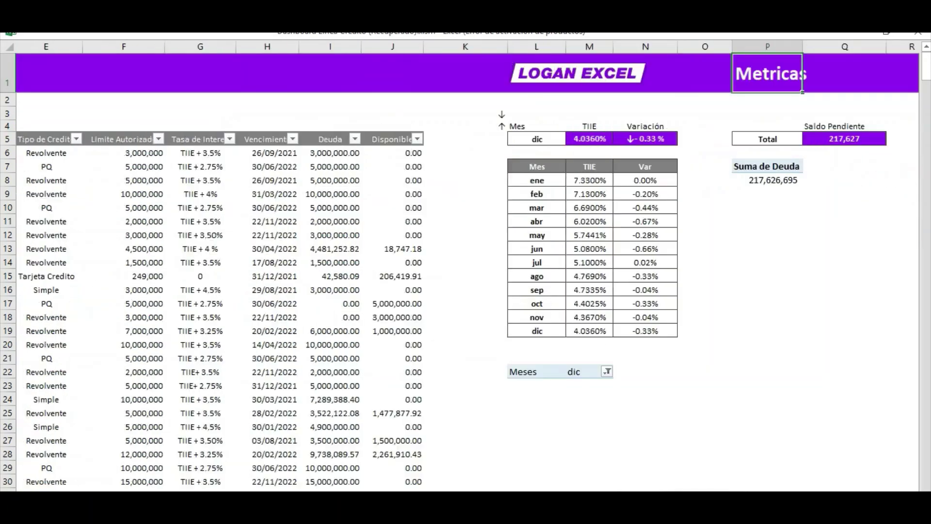
{"action": "scroll", "coordinate": [466, 262], "scroll_direction": "left", "scroll_amount": 3}
{"action": "key", "text": "ctrl+Page_Up"}
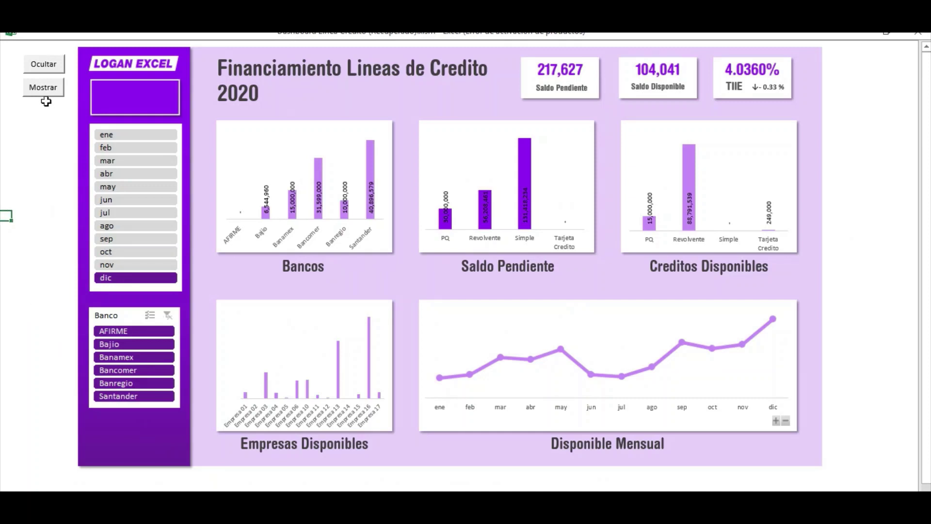
- Try the March, June and November month filters, then set the slicer back to December
{"action": "left_click", "coordinate": [147, 161]}
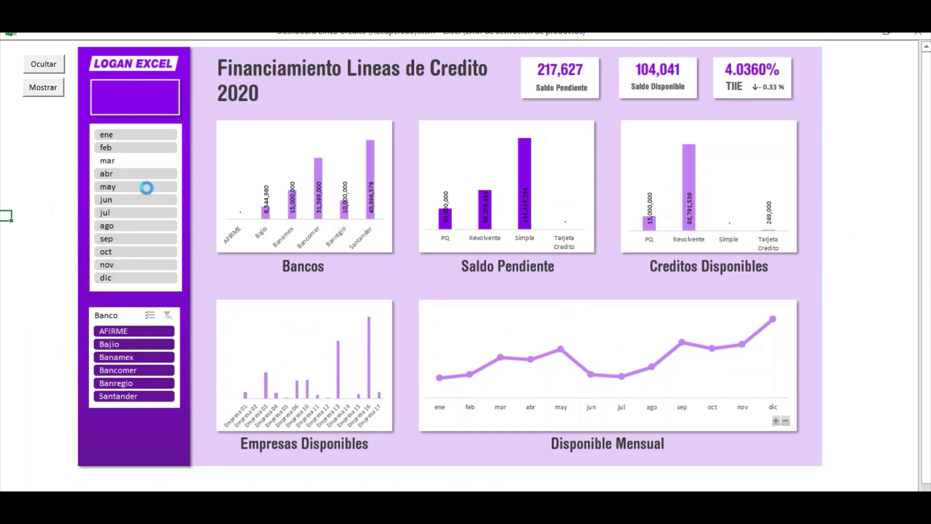
{"action": "left_click", "coordinate": [139, 199]}
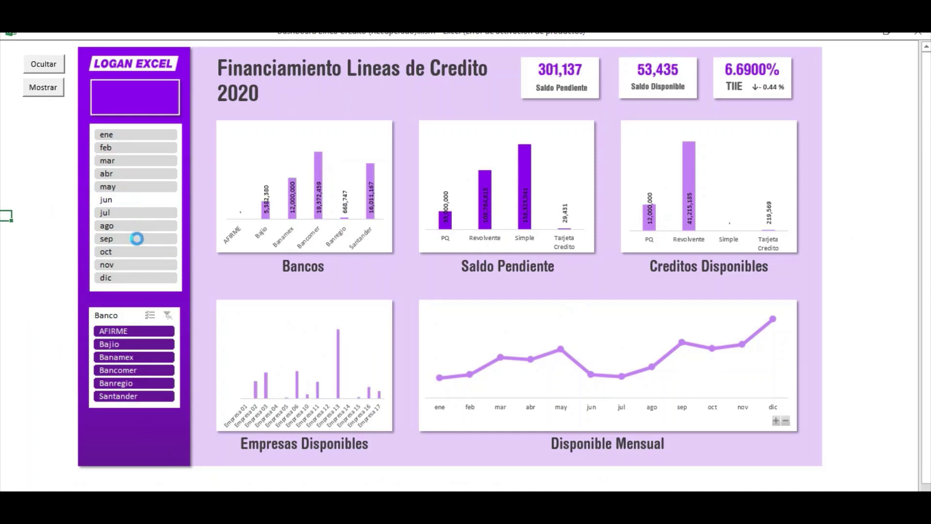
{"action": "left_click", "coordinate": [130, 264]}
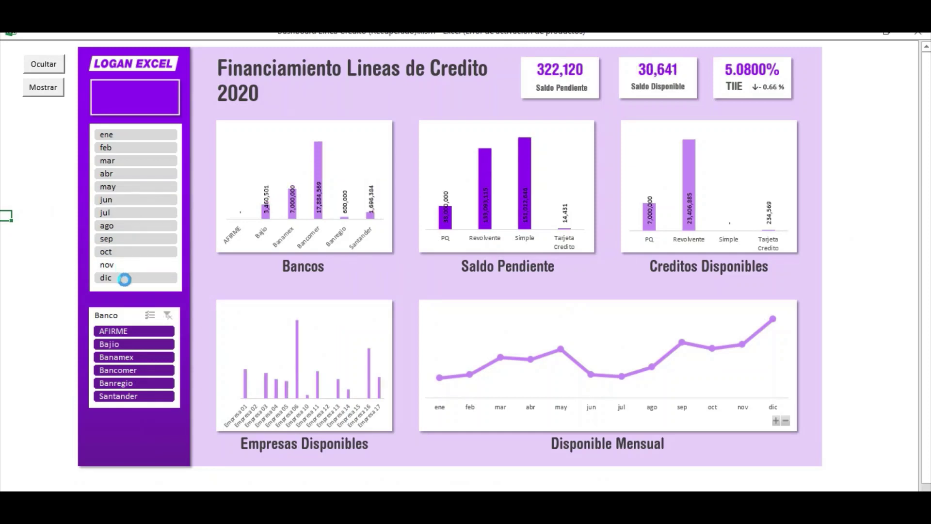
{"action": "left_click", "coordinate": [124, 279]}
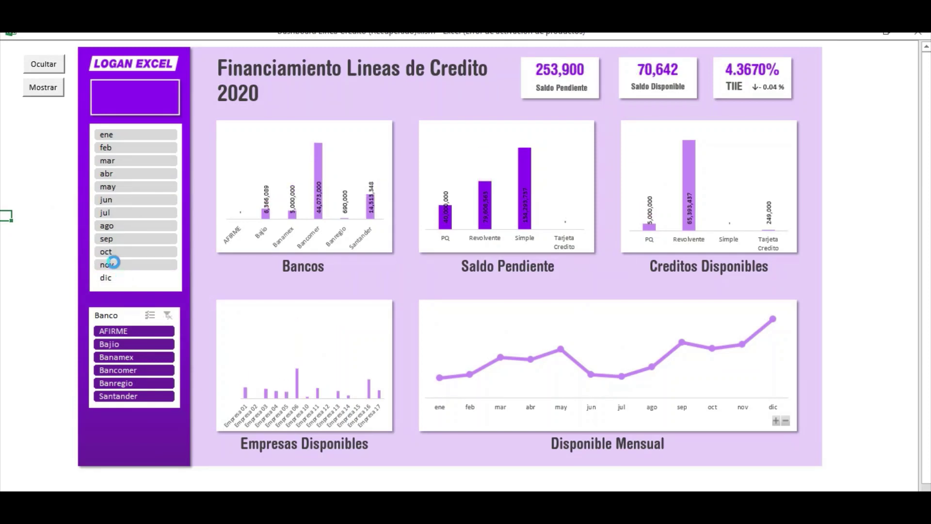
- Cycle the Banco slicer through Banamex, Bancomer, Banregio and Santander, ending on AFIRME
{"action": "left_click", "coordinate": [133, 361]}
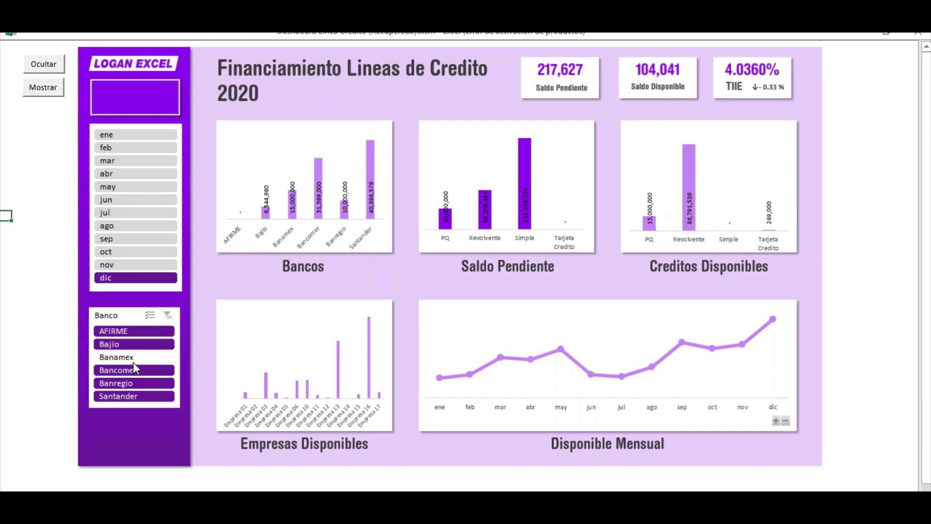
{"action": "left_click", "coordinate": [133, 361]}
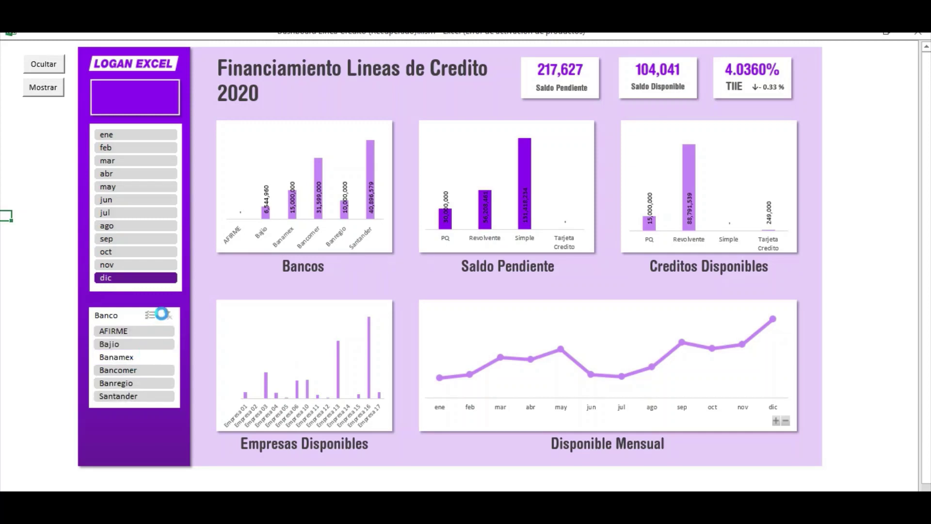
{"action": "left_click", "coordinate": [144, 371]}
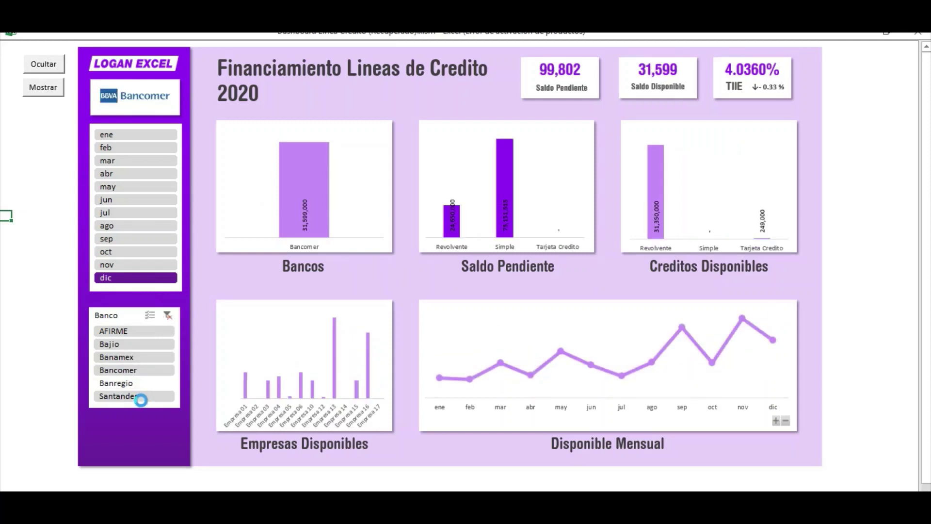
{"action": "left_click", "coordinate": [135, 388]}
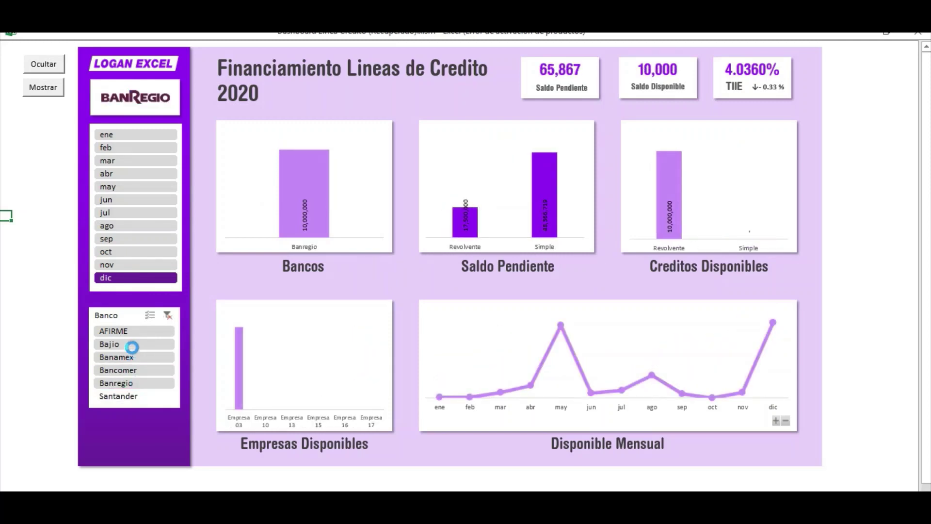
{"action": "left_click", "coordinate": [129, 330]}
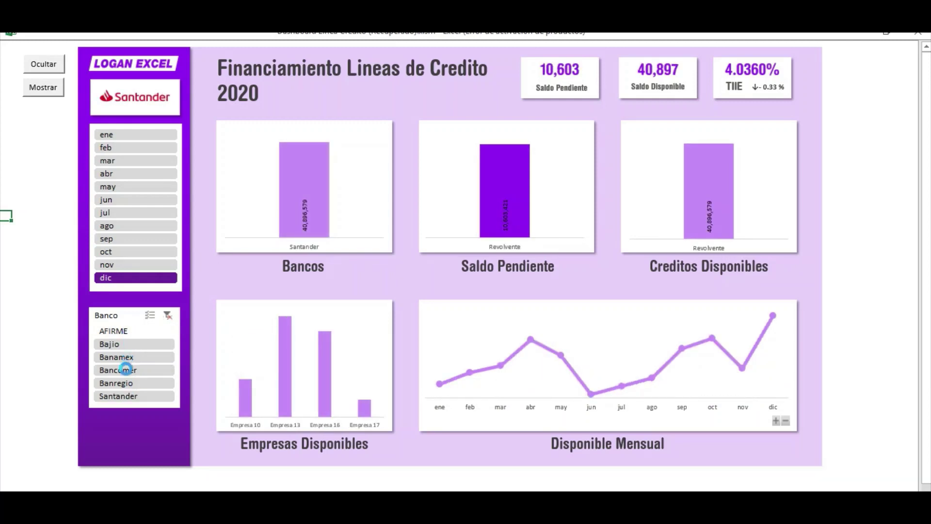
{"action": "left_click", "coordinate": [127, 330]}
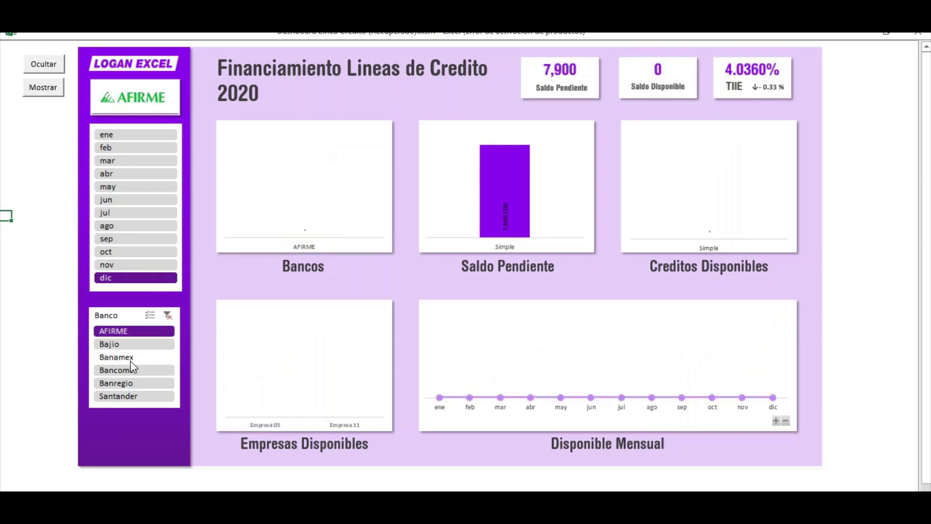
{"action": "left_click", "coordinate": [168, 315]}
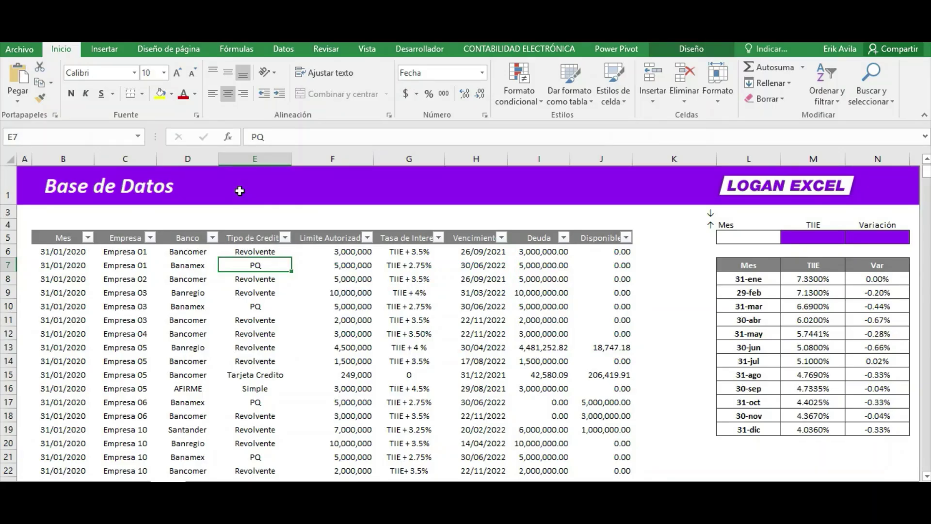
- Select cells in the Mes, Empresa and Banco columns of the loan table
{"action": "left_click", "coordinate": [61, 237]}
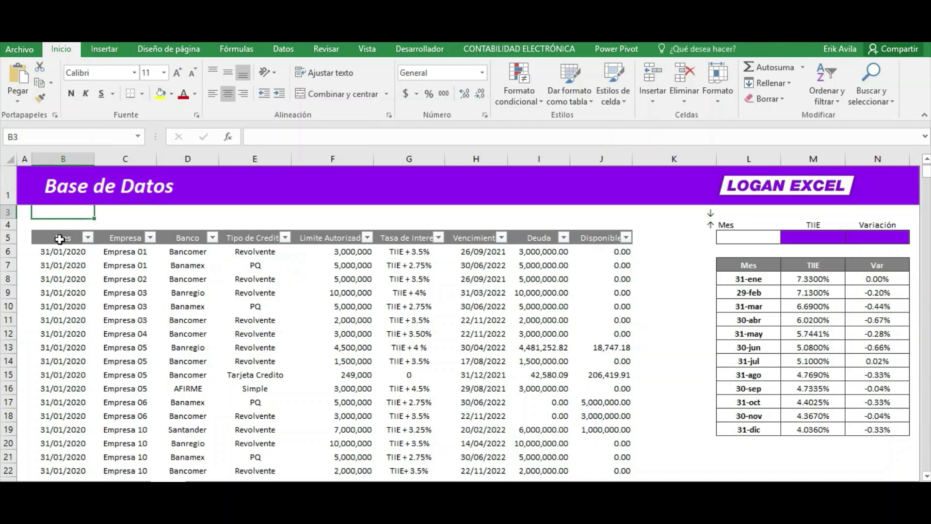
{"action": "left_click", "coordinate": [125, 251]}
{"action": "left_click", "coordinate": [187, 292]}
{"action": "left_click", "coordinate": [207, 264]}
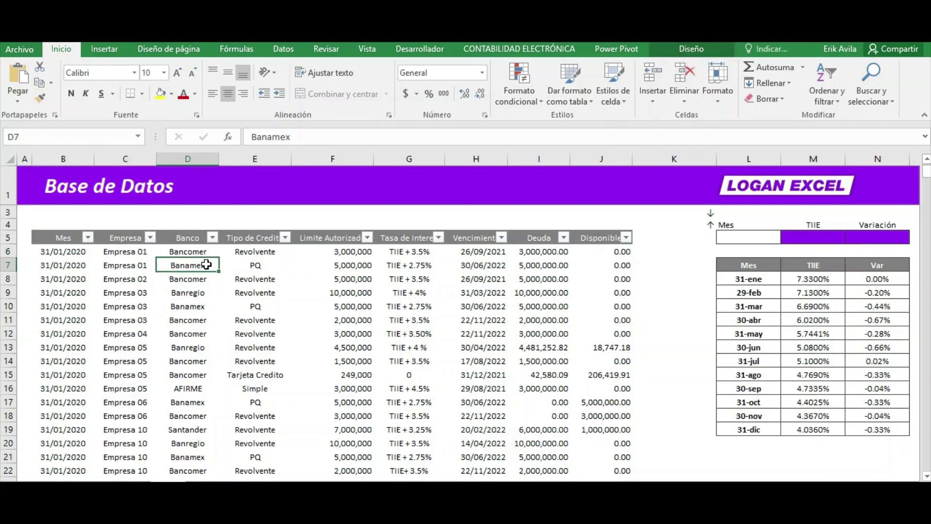
{"action": "key", "text": "Up"}
{"action": "key", "text": "Up"}
{"action": "key", "text": "Up"}
{"action": "key", "text": "Down"}
{"action": "key", "text": "Down"}
{"action": "key", "text": "Left"}
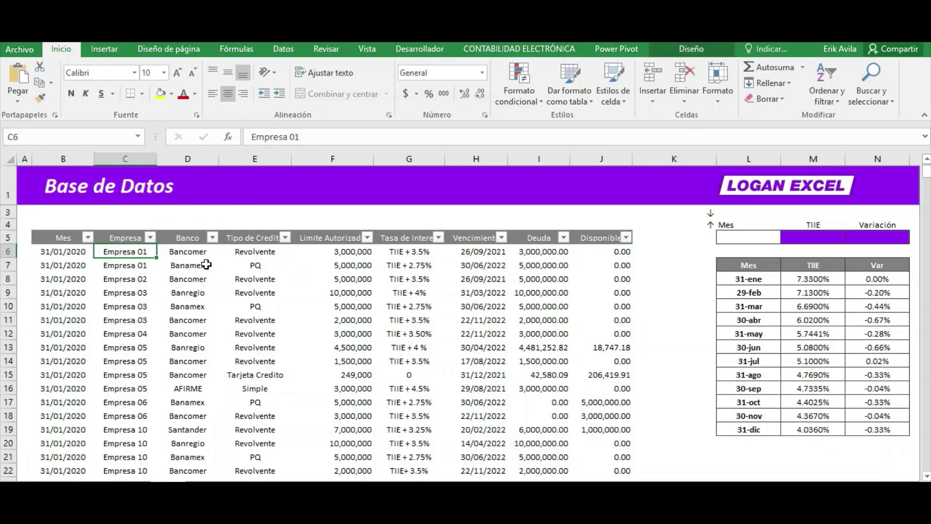
{"action": "key", "text": "Left"}
{"action": "key", "text": "Up"}
{"action": "key", "text": "Down"}
- Jump to the table's last data row and back, then select the Empresa header
{"action": "key", "text": "ctrl+Down"}
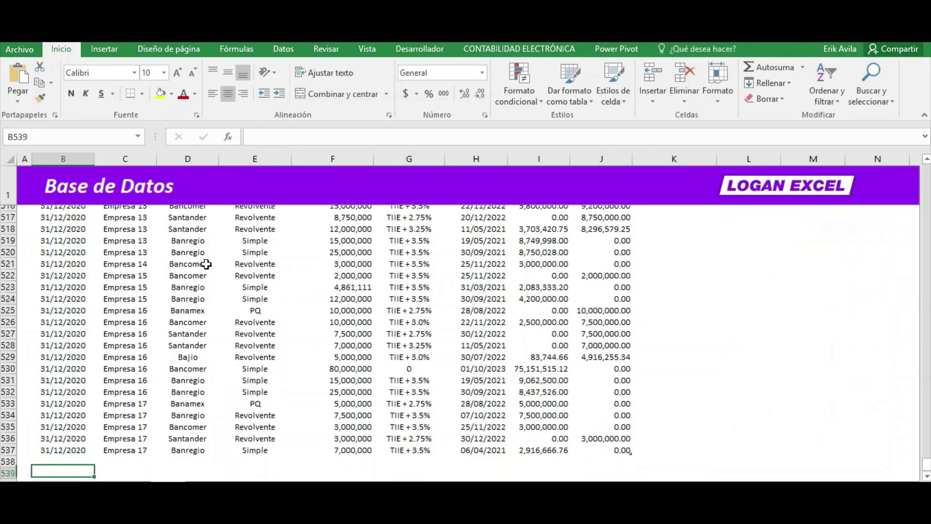
{"action": "key", "text": "ctrl+Up"}
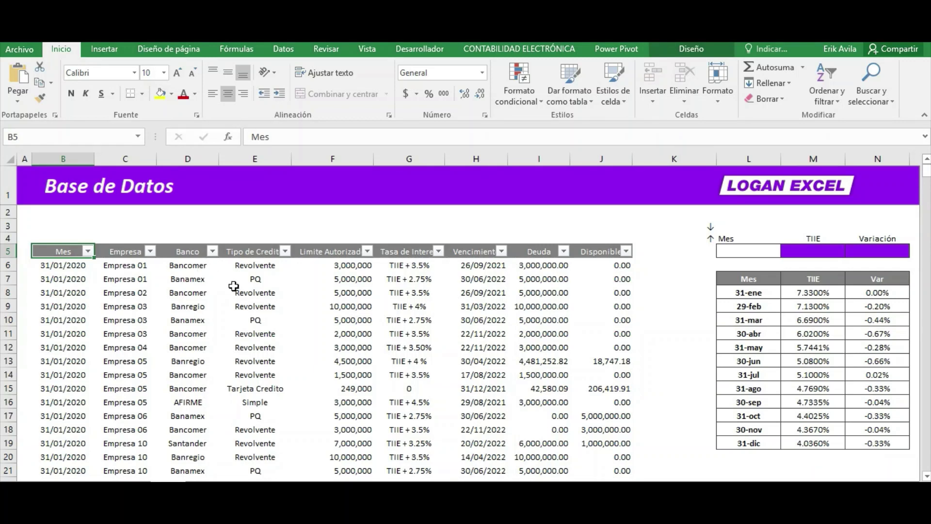
{"action": "left_click", "coordinate": [139, 280]}
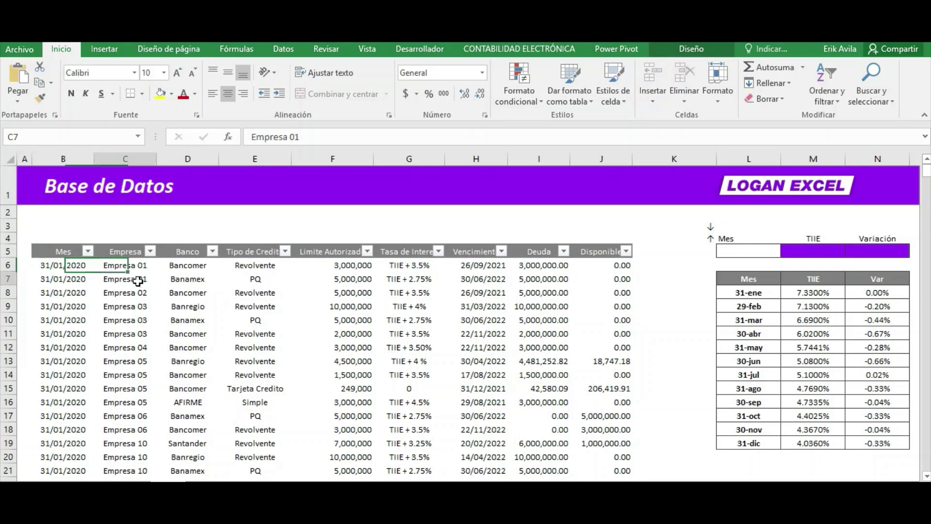
{"action": "left_click", "coordinate": [136, 251]}
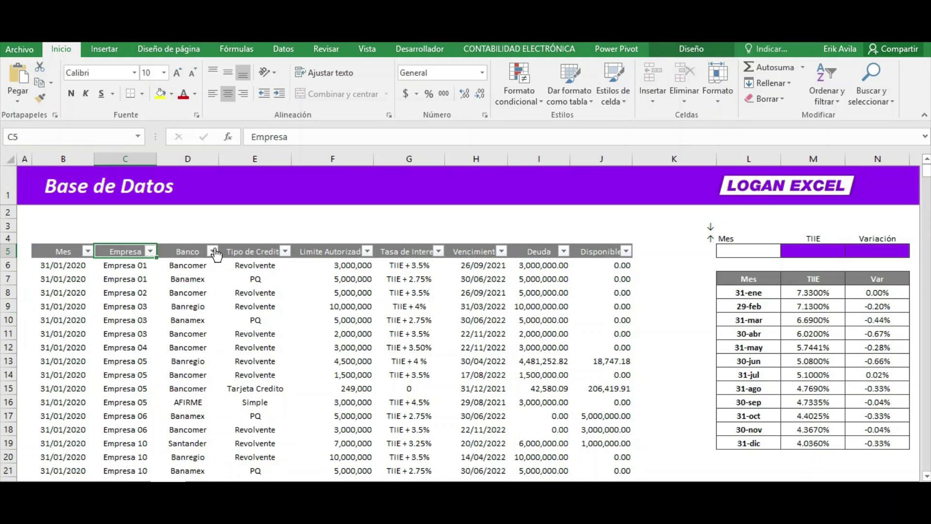
- Check the Banco and Tipo de Credito filters, then select headers Limite Autorizado through Disponible
{"action": "left_click", "coordinate": [214, 250]}
{"action": "left_click", "coordinate": [214, 251]}
{"action": "left_click", "coordinate": [285, 252]}
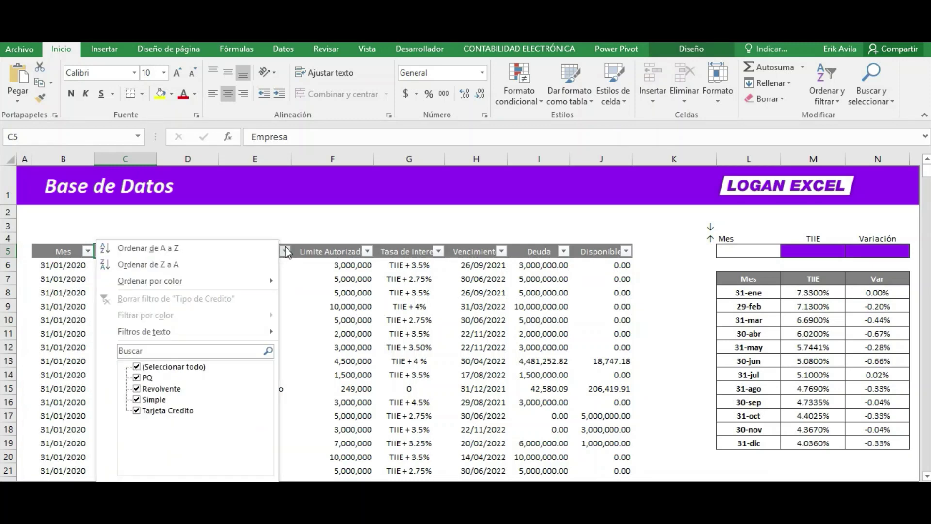
{"action": "left_click", "coordinate": [287, 252]}
{"action": "left_click", "coordinate": [325, 250]}
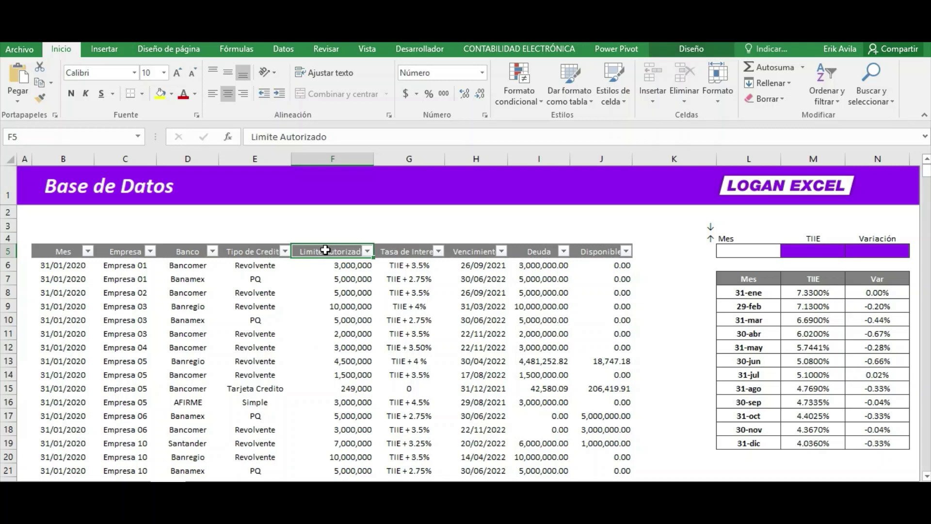
{"action": "left_click", "coordinate": [456, 250]}
{"action": "left_click", "coordinate": [411, 252]}
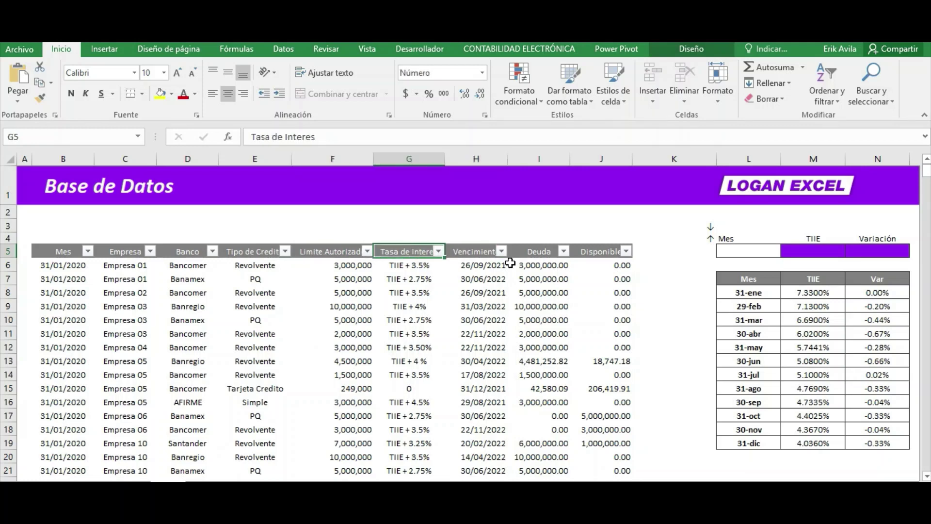
{"action": "left_click", "coordinate": [552, 252]}
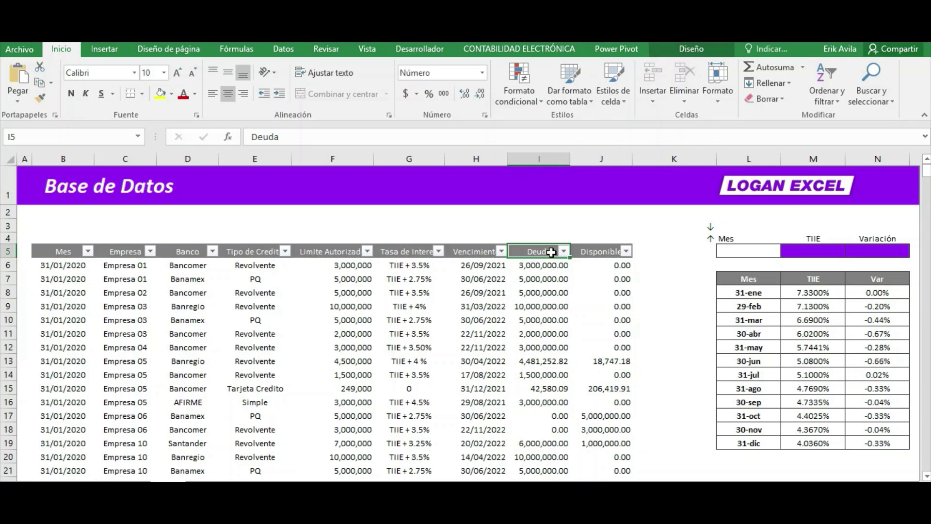
{"action": "key", "text": "Right"}
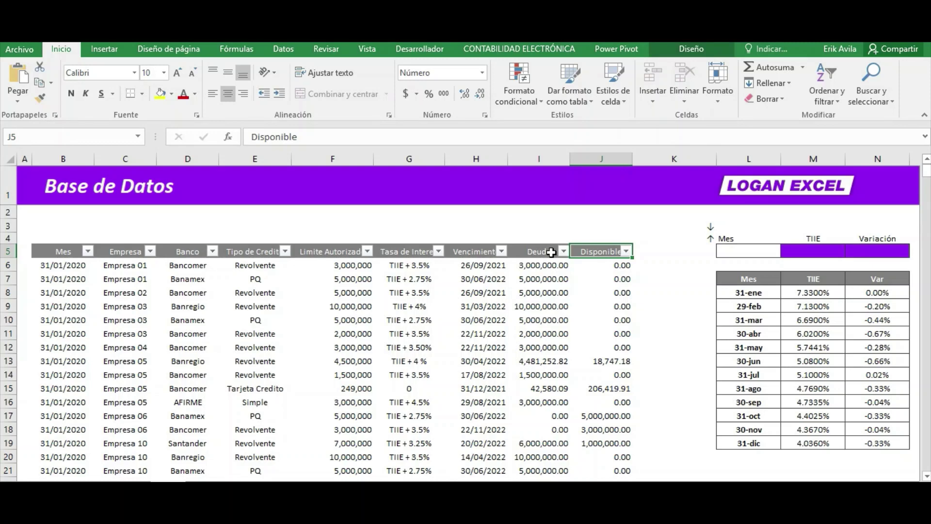
{"action": "scroll", "coordinate": [543, 281], "scroll_direction": "down", "scroll_amount": 2}
{"action": "left_click", "coordinate": [601, 297]}
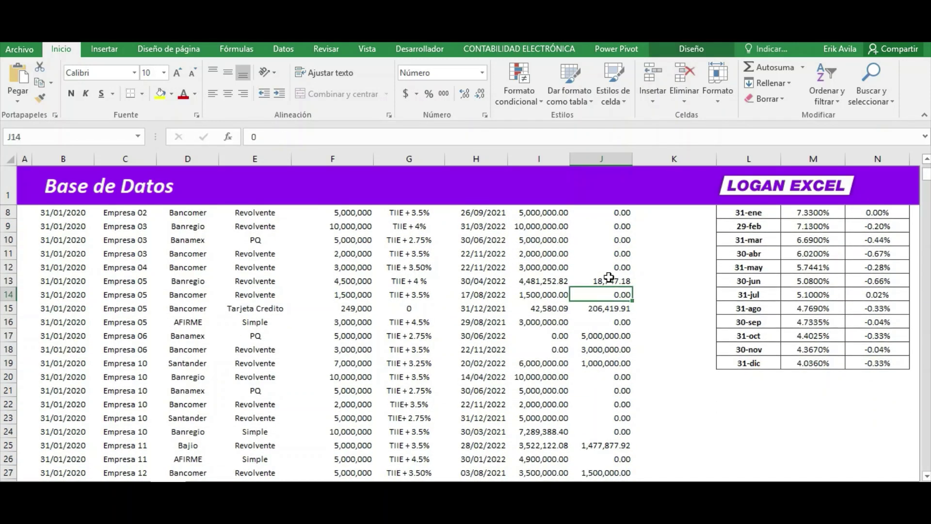
{"action": "left_click", "coordinate": [609, 278]}
{"action": "left_click", "coordinate": [605, 332]}
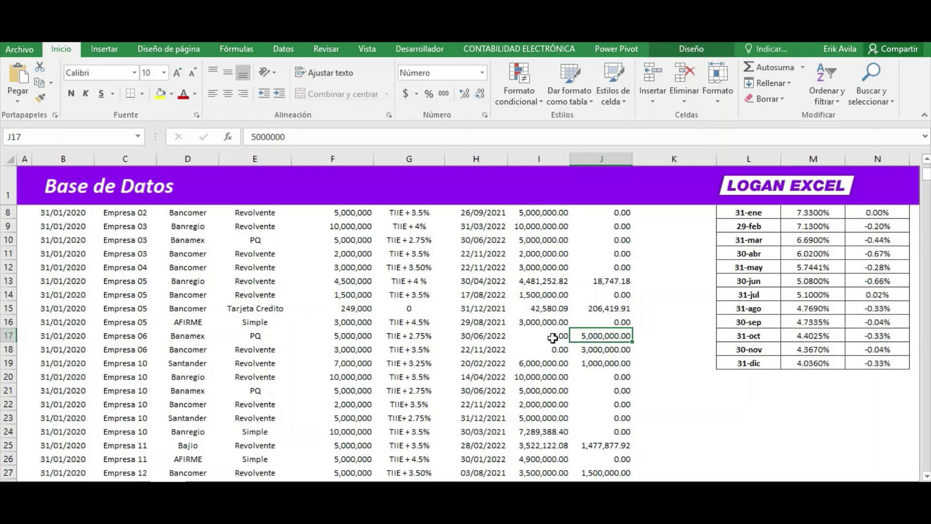
{"action": "scroll", "coordinate": [553, 338], "scroll_direction": "up", "scroll_amount": 2}
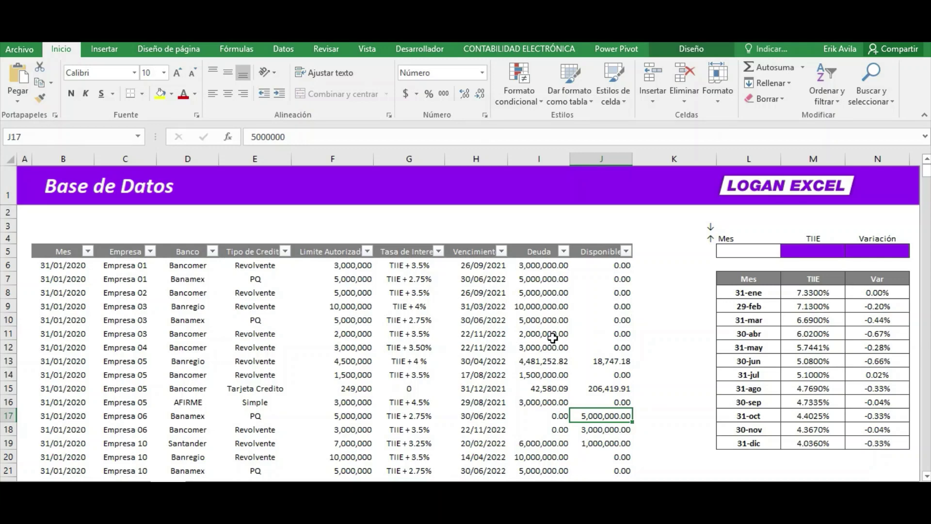
{"action": "left_click", "coordinate": [395, 291]}
{"action": "left_click", "coordinate": [333, 306]}
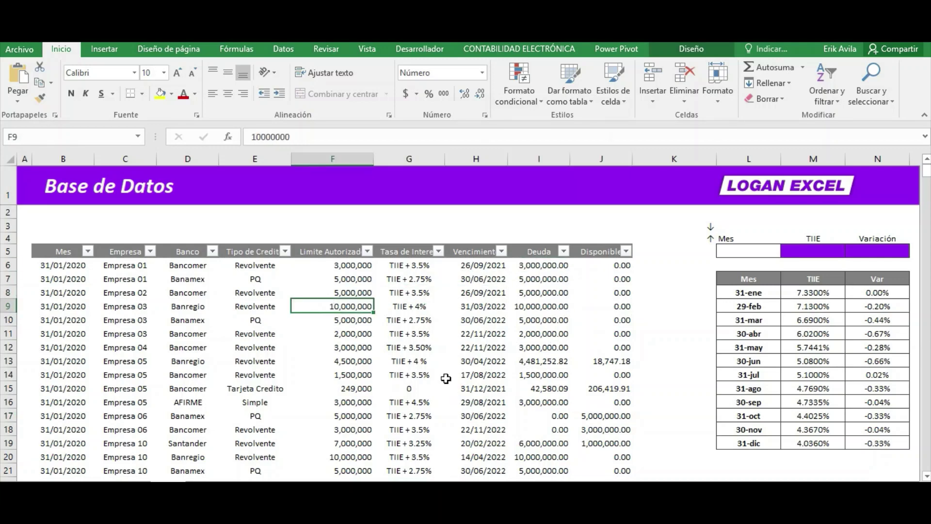
{"action": "scroll", "coordinate": [420, 351], "scroll_direction": "down", "scroll_amount": 1}
{"action": "left_click", "coordinate": [420, 352]}
{"action": "key", "text": "ctrl+Up"}
{"action": "key", "text": "Down"}
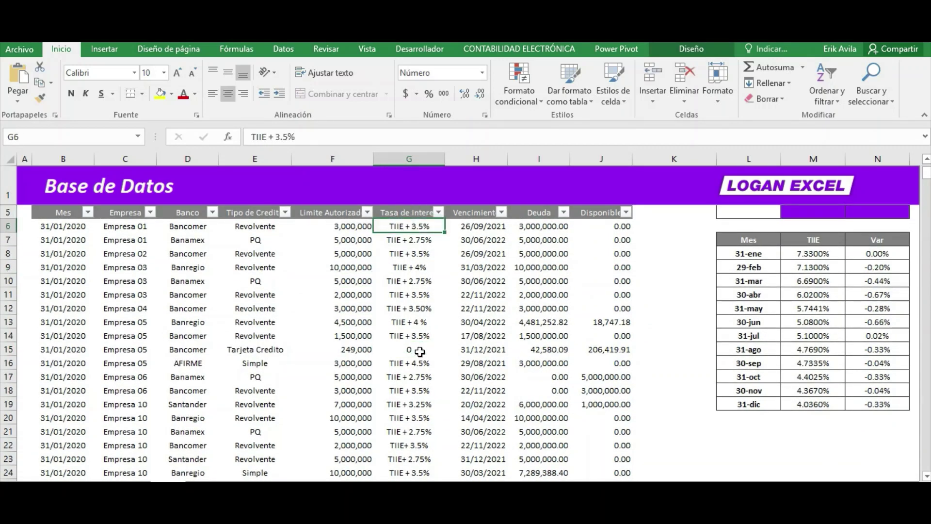
{"action": "key", "text": "ctrl+Down"}
{"action": "key", "text": "Up"}
{"action": "key", "text": "ctrl+Up"}
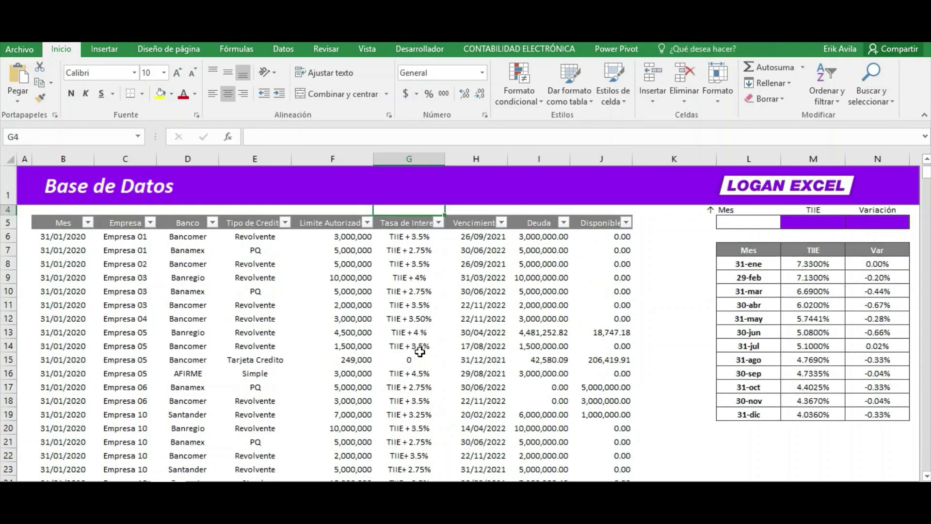
{"action": "key", "text": "Up"}
{"action": "key", "text": "Up"}
{"action": "key", "text": "Down"}
{"action": "key", "text": "Down"}
{"action": "key", "text": "Down"}
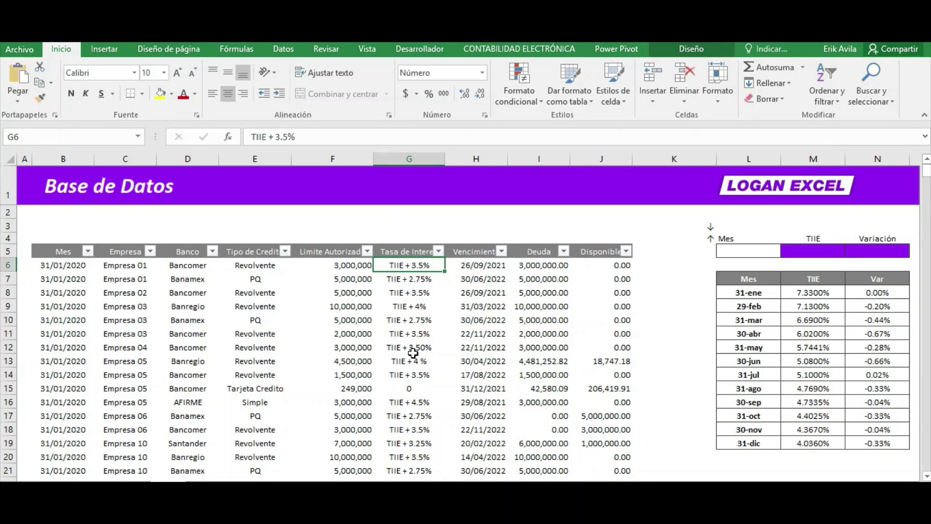
{"action": "left_click", "coordinate": [464, 306]}
{"action": "left_click", "coordinate": [480, 253]}
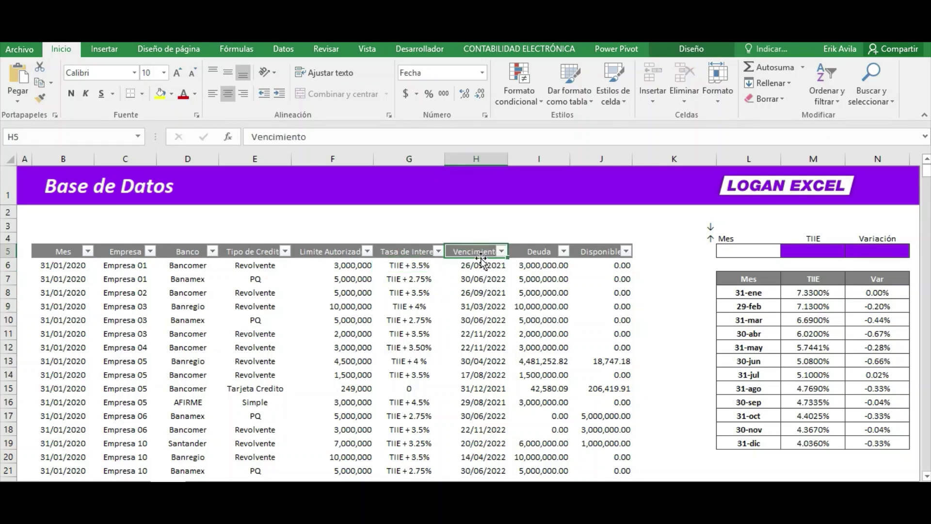
{"action": "left_click", "coordinate": [534, 292]}
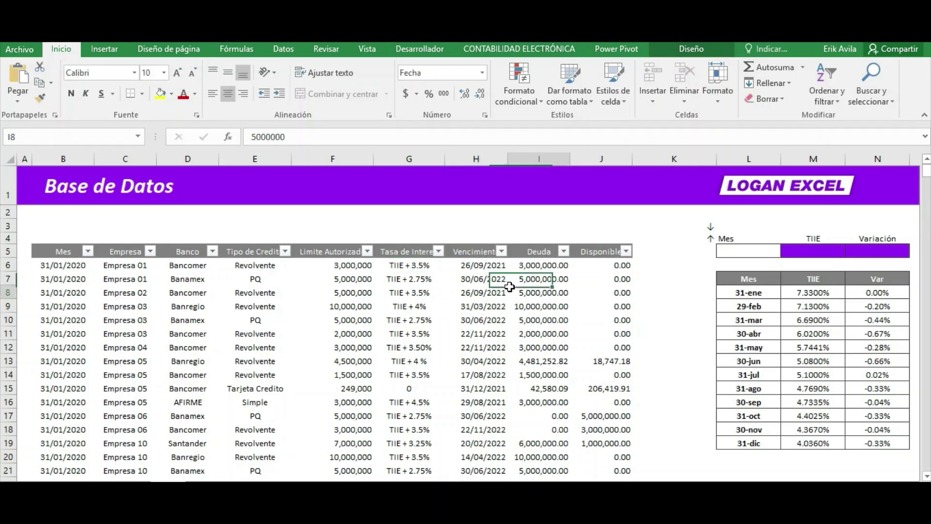
- Move across the Saldo Pendiente and Saldo Disponible Metricas tables to the TIIE heading
{"action": "key", "text": "Right"}
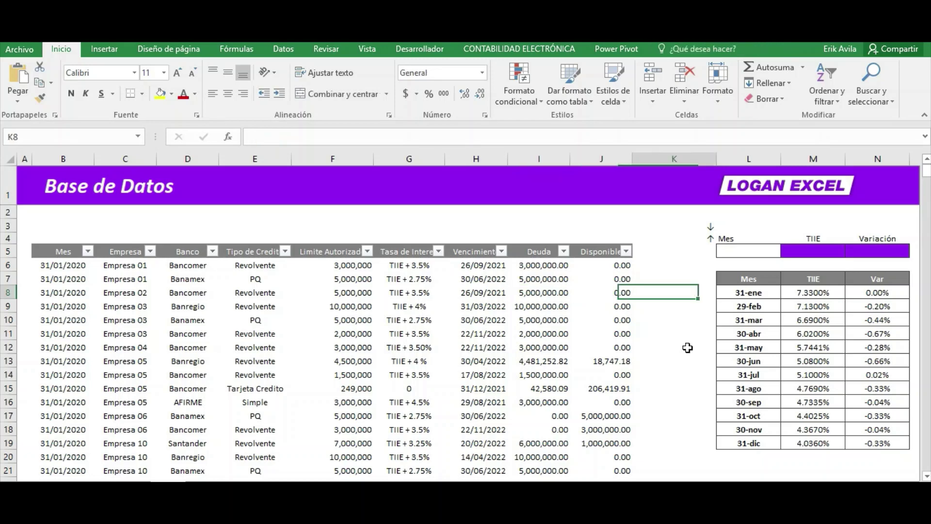
{"action": "key", "text": "Right"}
{"action": "key", "text": "Right"}
{"action": "key", "text": "Right"}
{"action": "key", "text": "Right"}
{"action": "key", "text": "Right"}
{"action": "key", "text": "Right"}
{"action": "key", "text": "Right"}
{"action": "key", "text": "Right"}
{"action": "key", "text": "Left"}
{"action": "key", "text": "Left"}
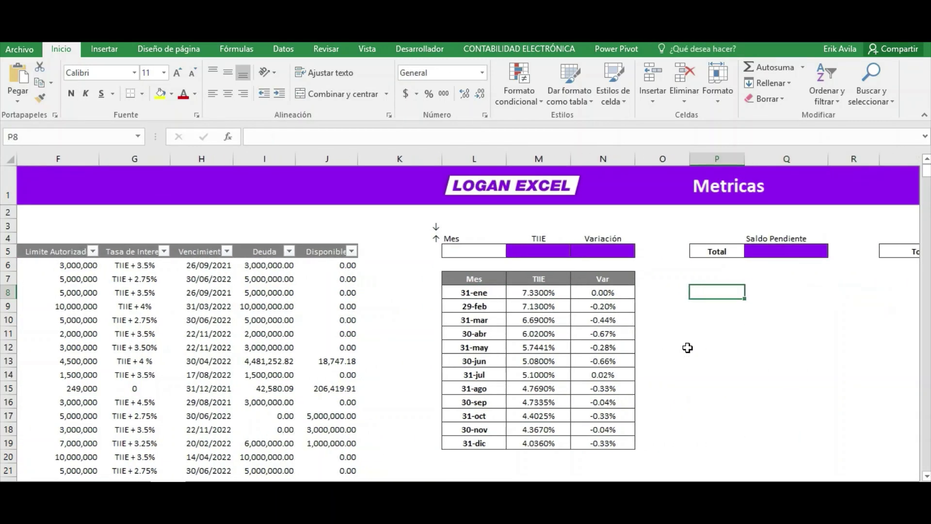
{"action": "key", "text": "Right"}
{"action": "key", "text": "Right"}
{"action": "key", "text": "Right"}
{"action": "key", "text": "Right"}
{"action": "key", "text": "Right"}
{"action": "key", "text": "Left"}
{"action": "key", "text": "Left"}
{"action": "key", "text": "Left"}
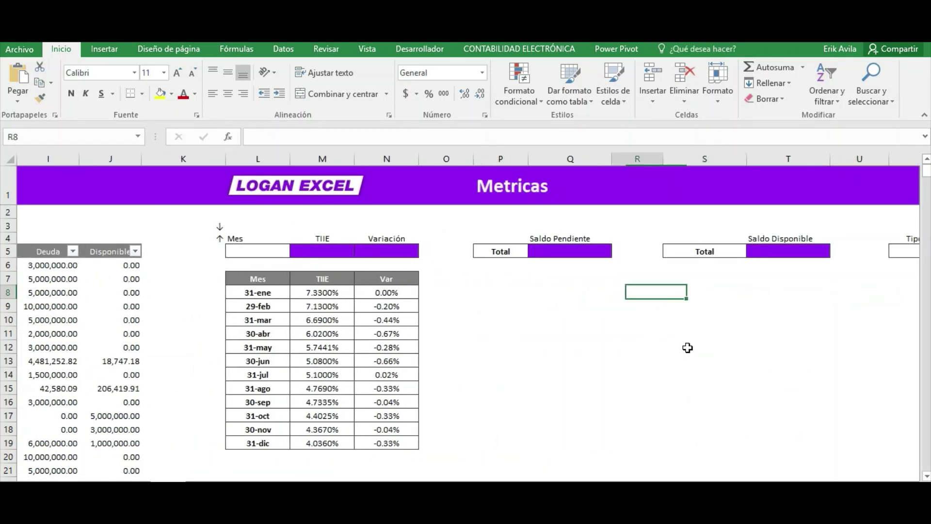
{"action": "key", "text": "Left"}
{"action": "key", "text": "Left"}
{"action": "key", "text": "Left"}
{"action": "key", "text": "Left"}
{"action": "key", "text": "Left"}
{"action": "key", "text": "Right"}
{"action": "key", "text": "Up"}
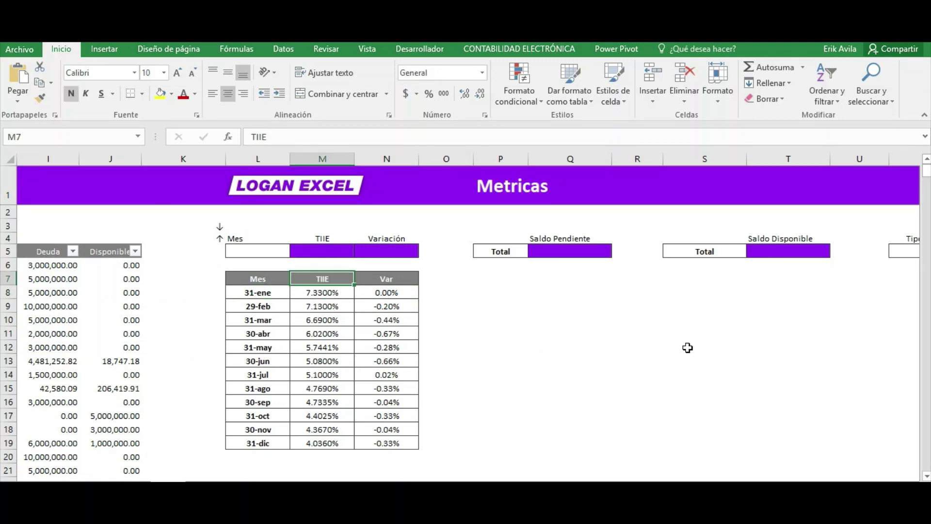
- Step down the monthly TIIE rates from April to December, then leave the table
{"action": "key", "text": "Down"}
{"action": "key", "text": "Left"}
{"action": "key", "text": "Down"}
{"action": "key", "text": "Right"}
{"action": "key", "text": "shift+Up"}
{"action": "key", "text": "Down"}
{"action": "key", "text": "Down"}
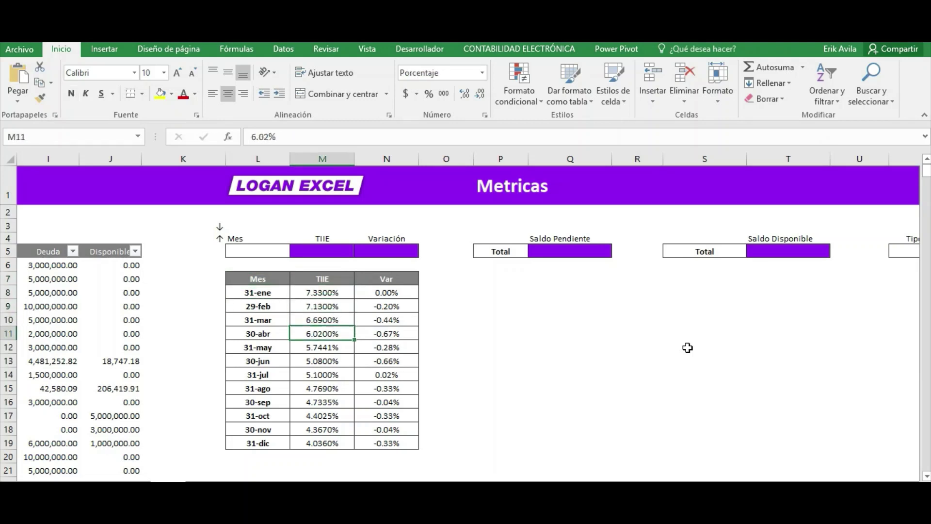
{"action": "key", "text": "Down"}
{"action": "key", "text": "Down"}
{"action": "key", "text": "Down"}
{"action": "key", "text": "Down"}
{"action": "key", "text": "Down"}
{"action": "key", "text": "Down"}
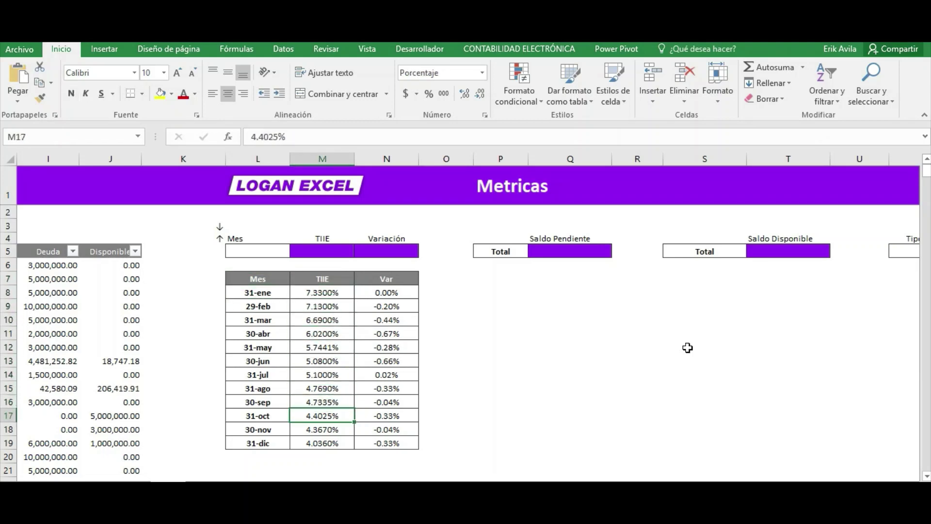
{"action": "key", "text": "Down"}
{"action": "key", "text": "Down"}
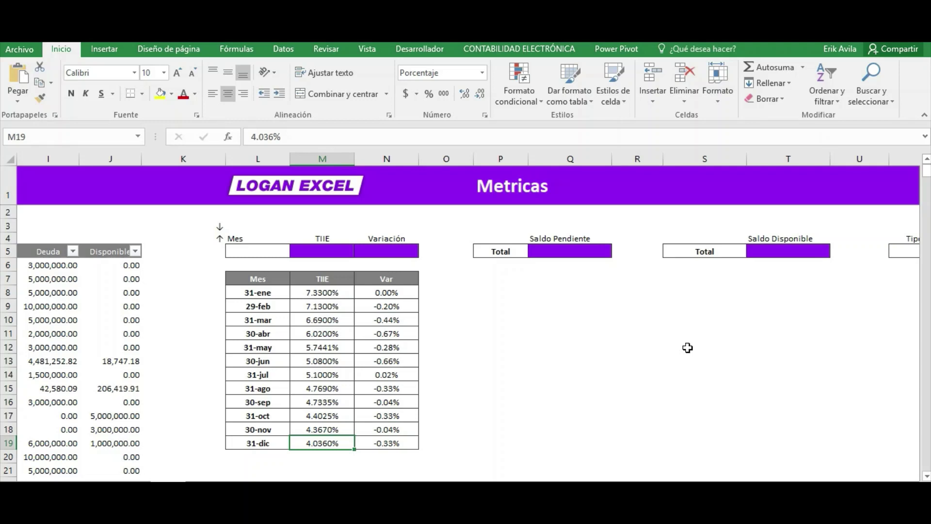
{"action": "left_click", "coordinate": [667, 333]}
{"action": "left_click", "coordinate": [654, 343]}
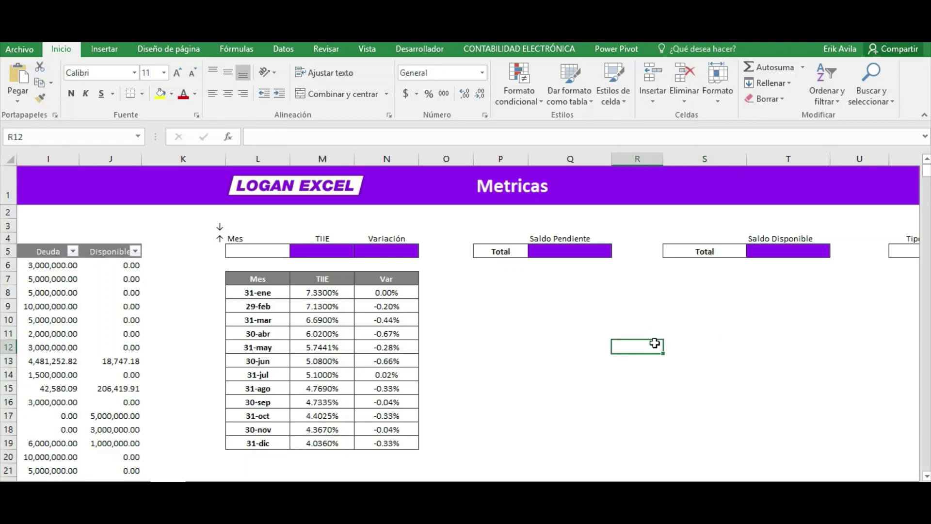
- View the Bancos, Empresa and Mensual tables, then switch to the dashboard layout sheet
{"action": "key", "text": "Right"}
{"action": "key", "text": "Right"}
{"action": "key", "text": "Right"}
{"action": "key", "text": "Right"}
{"action": "key", "text": "Right"}
{"action": "key", "text": "Right"}
{"action": "key", "text": "Right"}
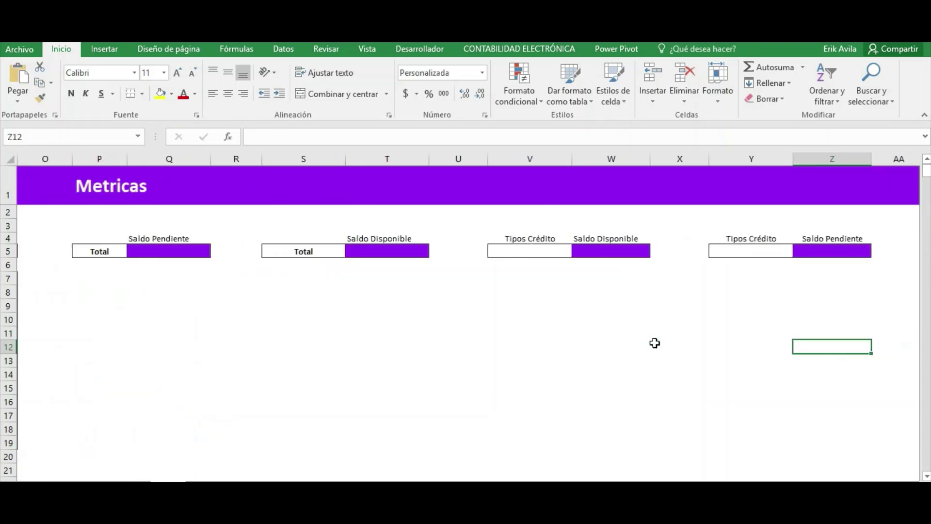
{"action": "key", "text": "Right"}
{"action": "key", "text": "Right"}
{"action": "key", "text": "Right"}
{"action": "key", "text": "Right"}
{"action": "key", "text": "Right"}
{"action": "key", "text": "Right"}
{"action": "key", "text": "Right"}
{"action": "key", "text": "Right"}
{"action": "key", "text": "Right"}
{"action": "key", "text": "Right"}
{"action": "key", "text": "Right"}
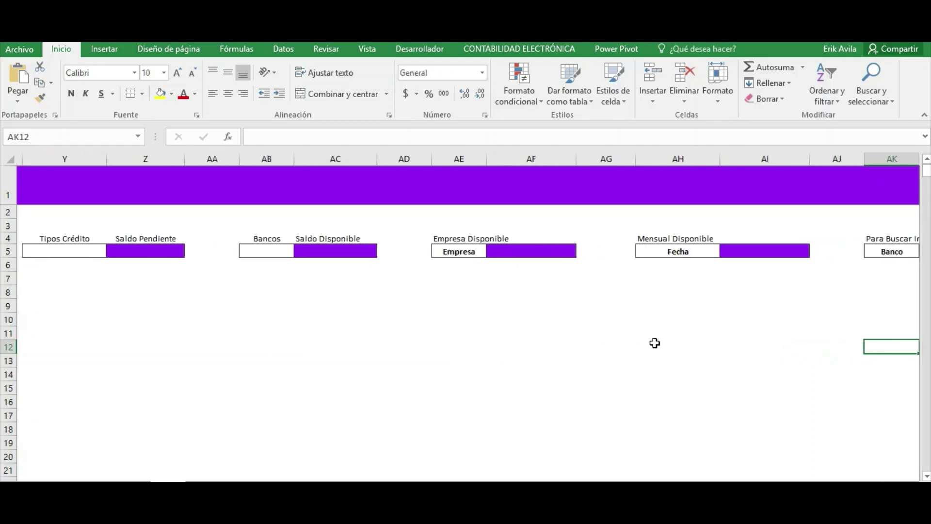
{"action": "key", "text": "Right"}
{"action": "key", "text": "Right"}
{"action": "key", "text": "Right"}
{"action": "key", "text": "Right"}
{"action": "key", "text": "ctrl+Left"}
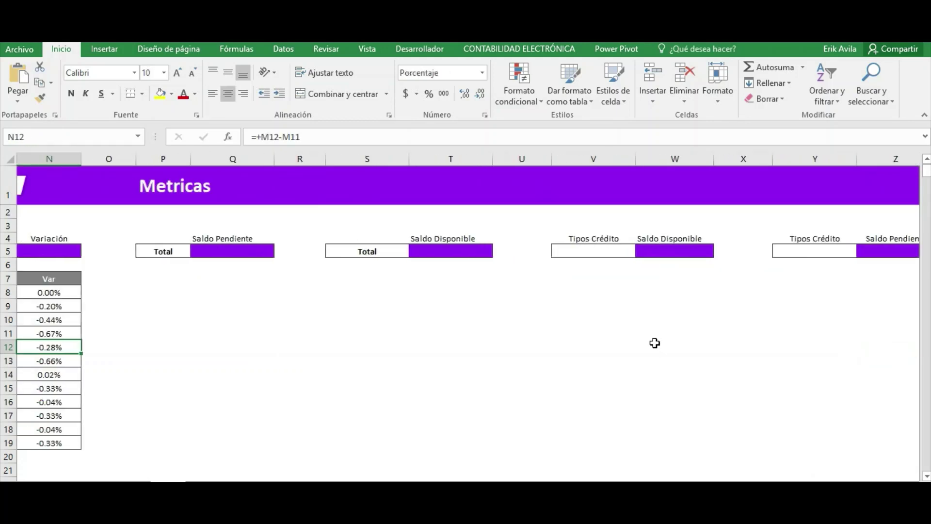
{"action": "key", "text": "Left"}
{"action": "key", "text": "Left"}
{"action": "key", "text": "Left"}
{"action": "key", "text": "Right"}
{"action": "key", "text": "Right"}
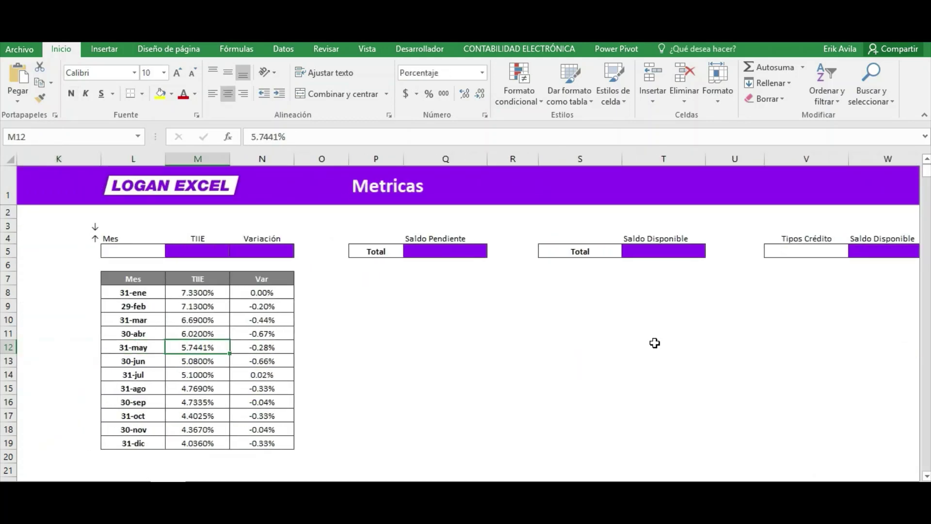
{"action": "key", "text": "ctrl+Page_Down"}
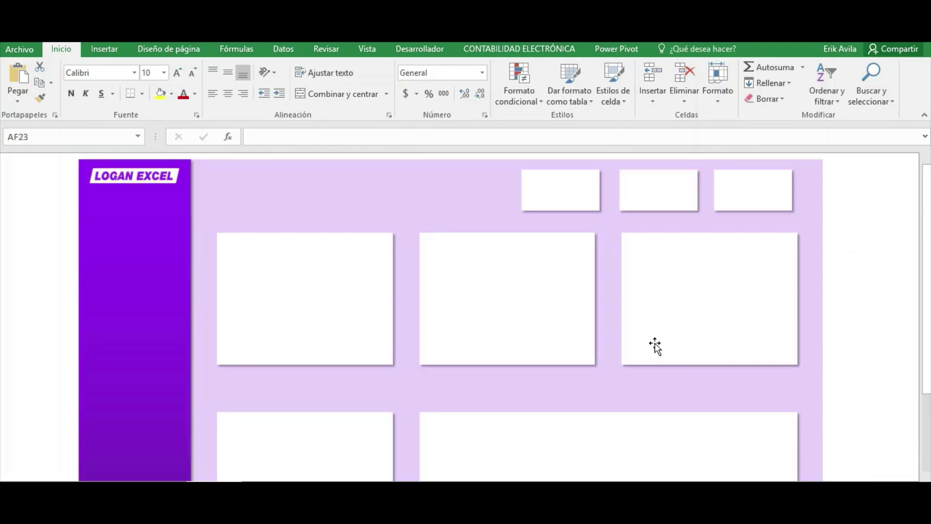
- Scroll over the blank LOGAN EXCEL dashboard to inspect its header boxes, cards and panels
{"action": "left_click", "coordinate": [43, 213]}
{"action": "scroll", "coordinate": [51, 218], "scroll_direction": "down", "scroll_amount": 2}
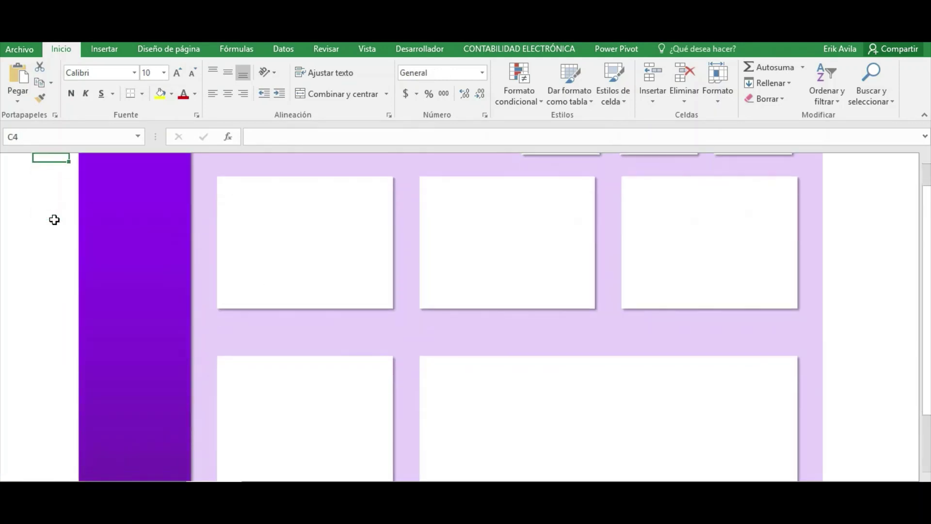
{"action": "scroll", "coordinate": [52, 217], "scroll_direction": "up", "scroll_amount": 1}
{"action": "scroll", "coordinate": [54, 219], "scroll_direction": "up", "scroll_amount": 1}
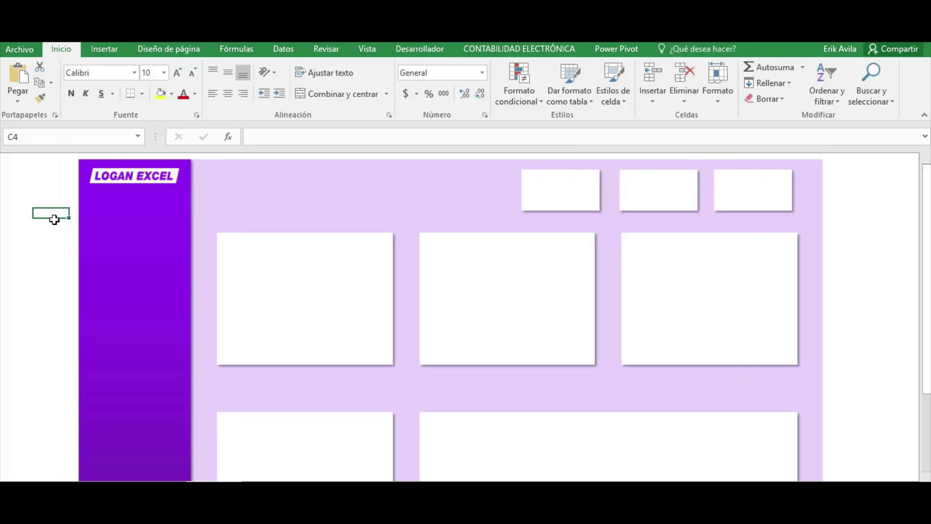
{"action": "scroll", "coordinate": [87, 218], "scroll_direction": "down", "scroll_amount": 1}
{"action": "scroll", "coordinate": [89, 222], "scroll_direction": "down", "scroll_amount": 2}
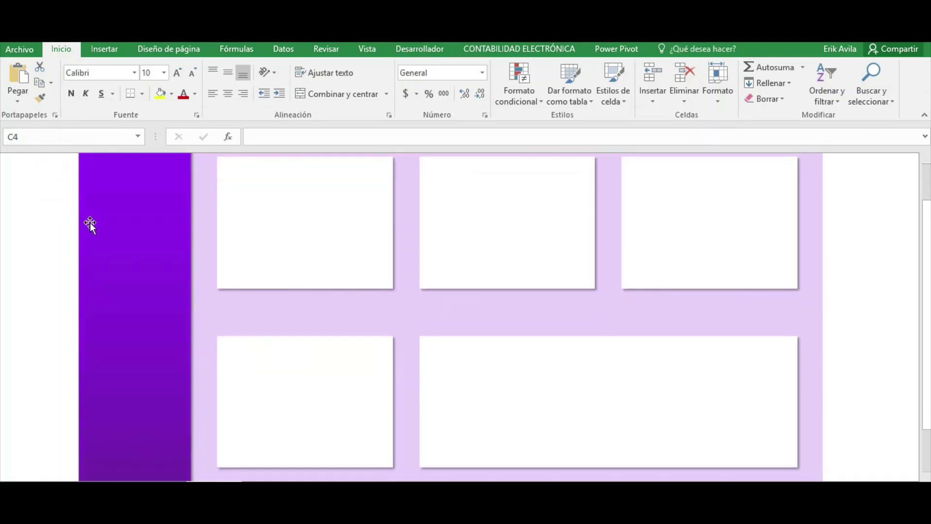
{"action": "scroll", "coordinate": [98, 231], "scroll_direction": "down", "scroll_amount": 1}
{"action": "scroll", "coordinate": [188, 240], "scroll_direction": "up", "scroll_amount": 4}
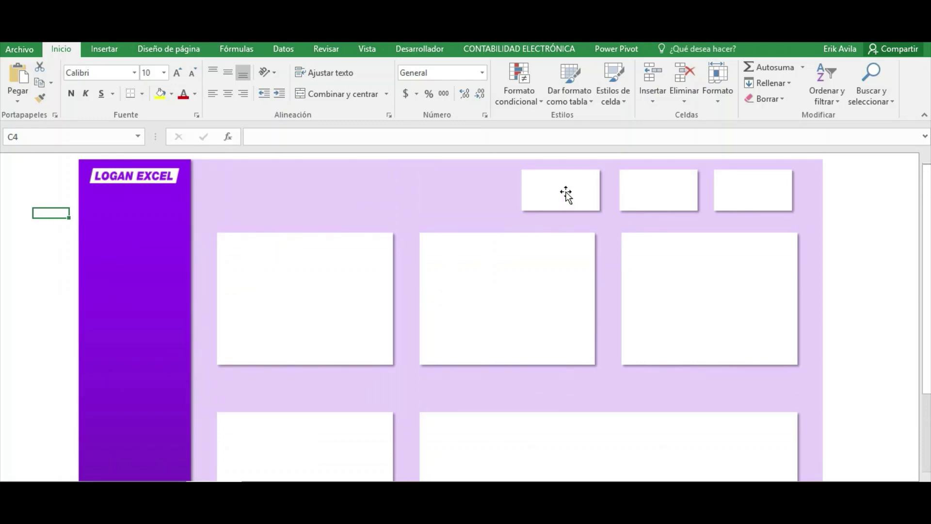
{"action": "scroll", "coordinate": [306, 306], "scroll_direction": "down", "scroll_amount": 2}
{"action": "scroll", "coordinate": [358, 307], "scroll_direction": "down", "scroll_amount": 1}
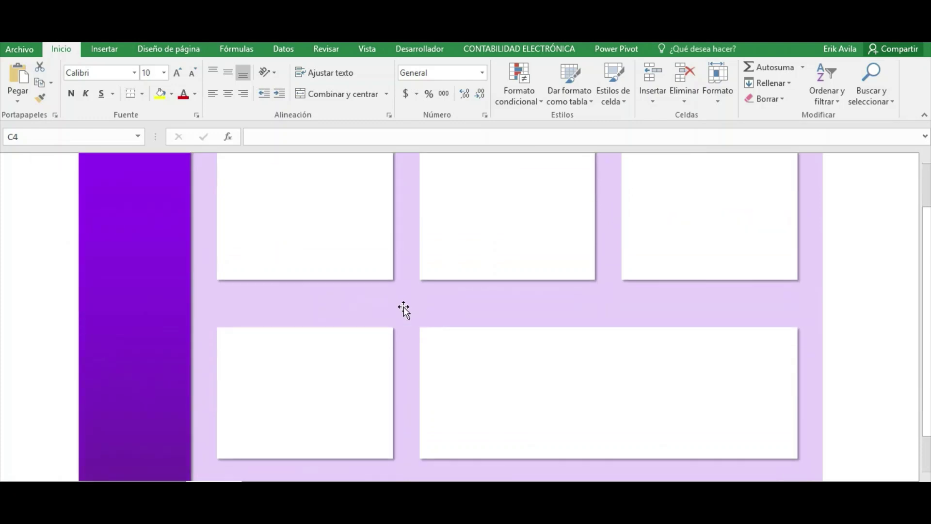
{"action": "scroll", "coordinate": [405, 308], "scroll_direction": "down", "scroll_amount": 1}
{"action": "scroll", "coordinate": [321, 300], "scroll_direction": "up", "scroll_amount": 4}
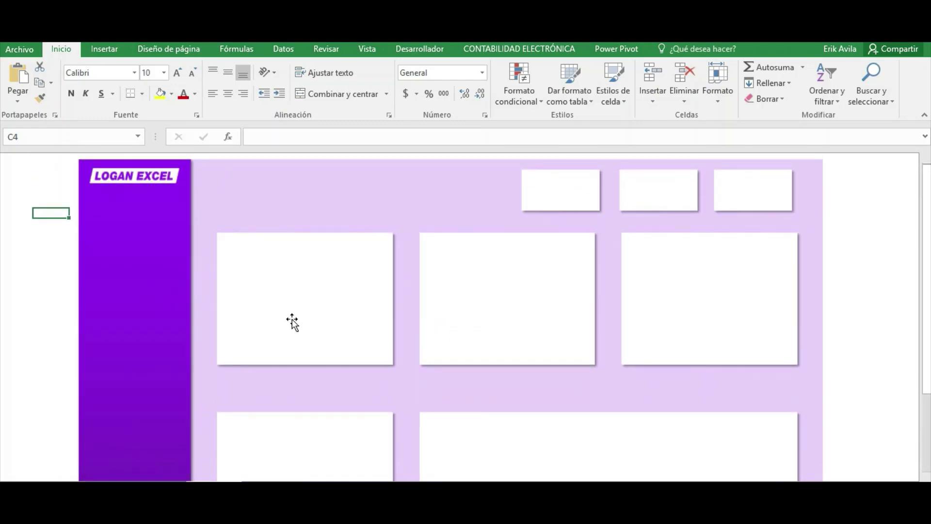
{"action": "scroll", "coordinate": [672, 418], "scroll_direction": "down", "scroll_amount": 2}
{"action": "scroll", "coordinate": [671, 418], "scroll_direction": "down", "scroll_amount": 1}
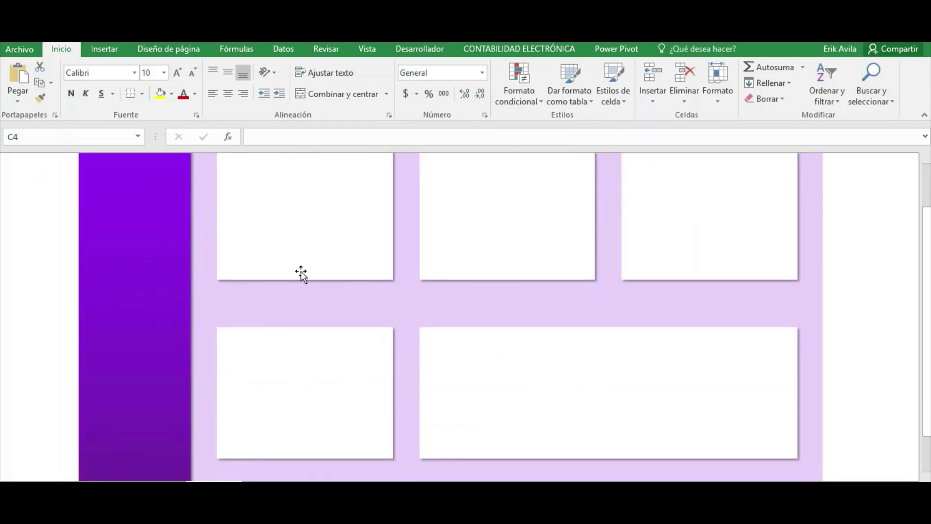
{"action": "scroll", "coordinate": [466, 286], "scroll_direction": "down", "scroll_amount": 2}
{"action": "scroll", "coordinate": [273, 310], "scroll_direction": "up", "scroll_amount": 5}
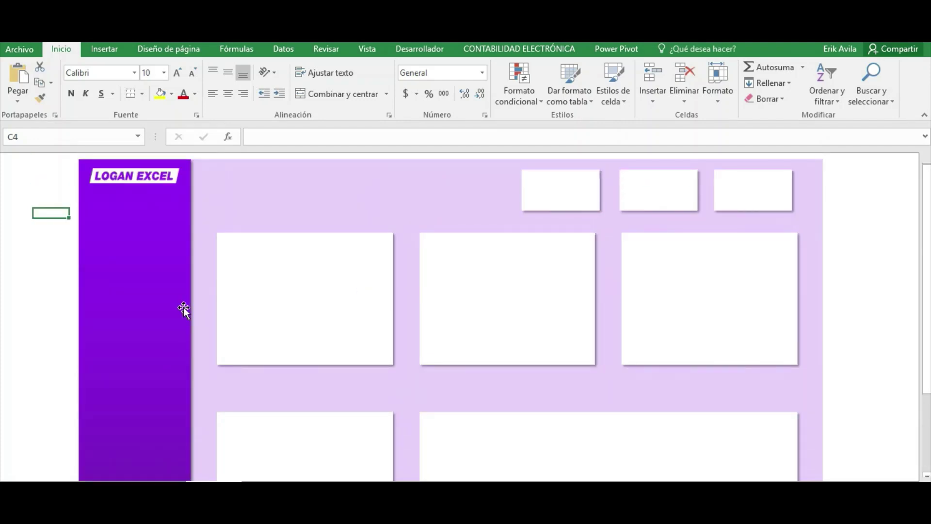
{"action": "scroll", "coordinate": [145, 339], "scroll_direction": "down", "scroll_amount": 2}
{"action": "left_click", "coordinate": [51, 272]}
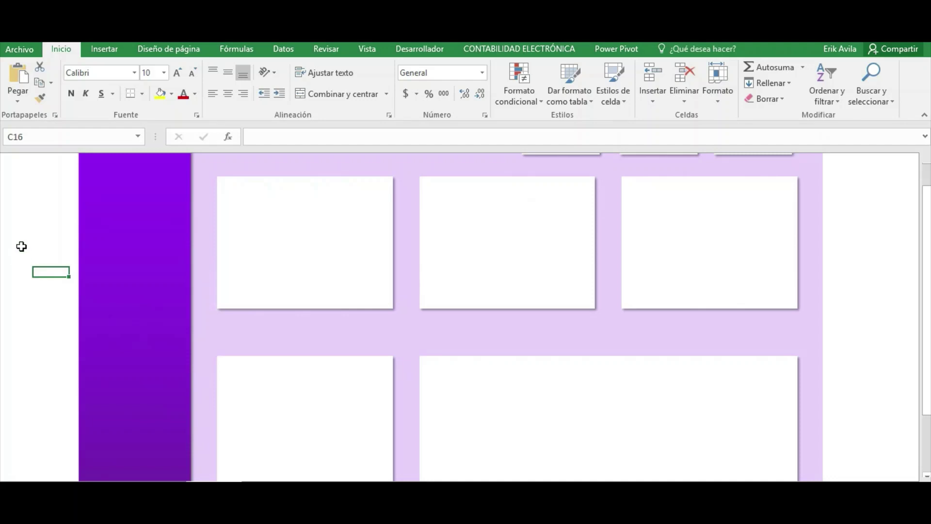
{"action": "scroll", "coordinate": [37, 271], "scroll_direction": "up", "scroll_amount": 2}
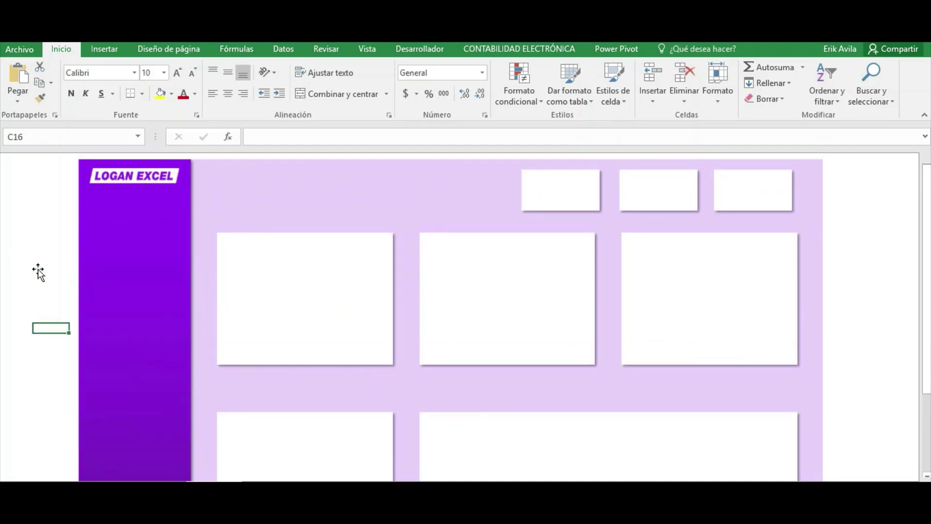
{"action": "scroll", "coordinate": [114, 314], "scroll_direction": "down", "scroll_amount": 2}
{"action": "scroll", "coordinate": [146, 330], "scroll_direction": "down", "scroll_amount": 1}
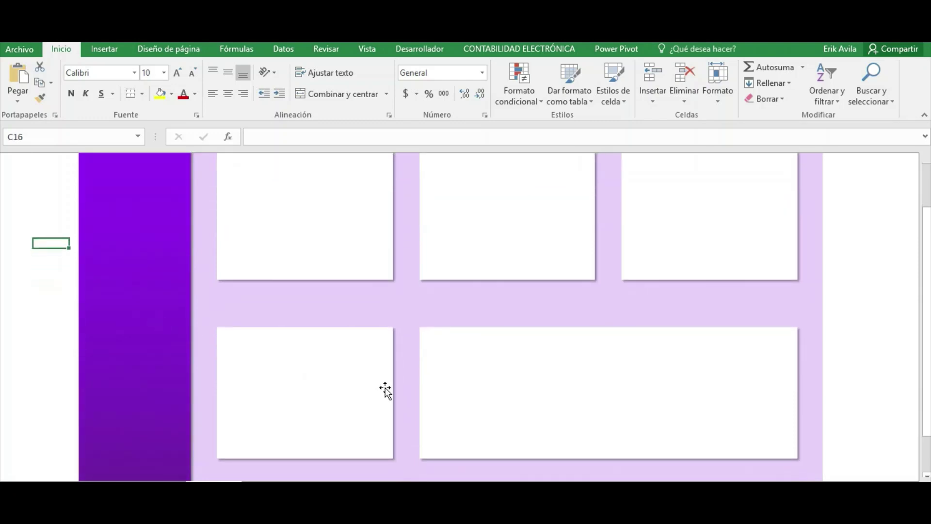
{"action": "scroll", "coordinate": [606, 323], "scroll_direction": "up", "scroll_amount": 3}
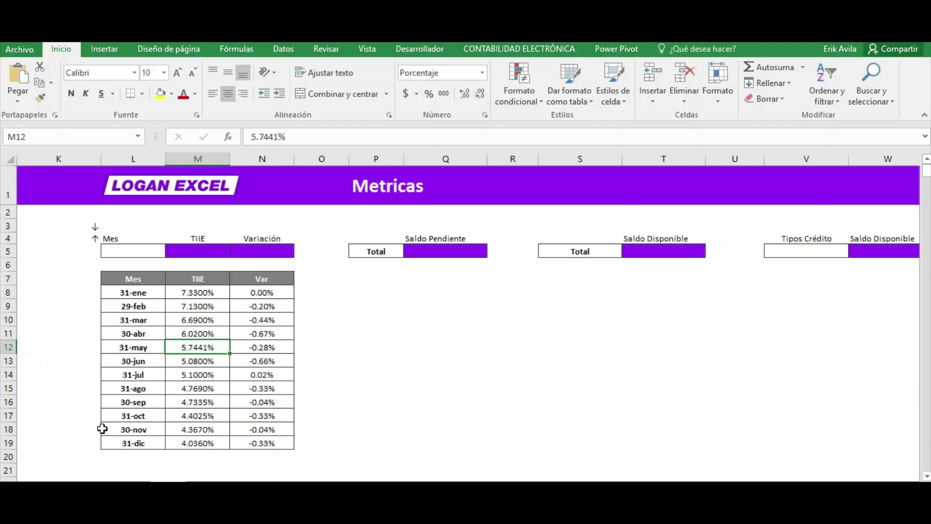
- Return to the Base sheet and move back toward the data table
{"action": "left_click", "coordinate": [570, 391]}
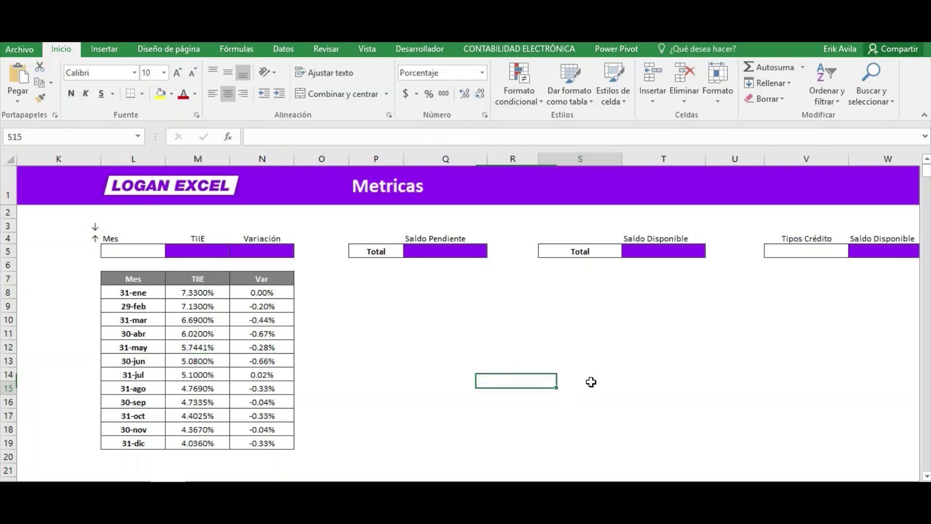
{"action": "key", "text": "Left"}
{"action": "key", "text": "Left"}
{"action": "key", "text": "Left"}
{"action": "key", "text": "Left"}
{"action": "key", "text": "Left"}
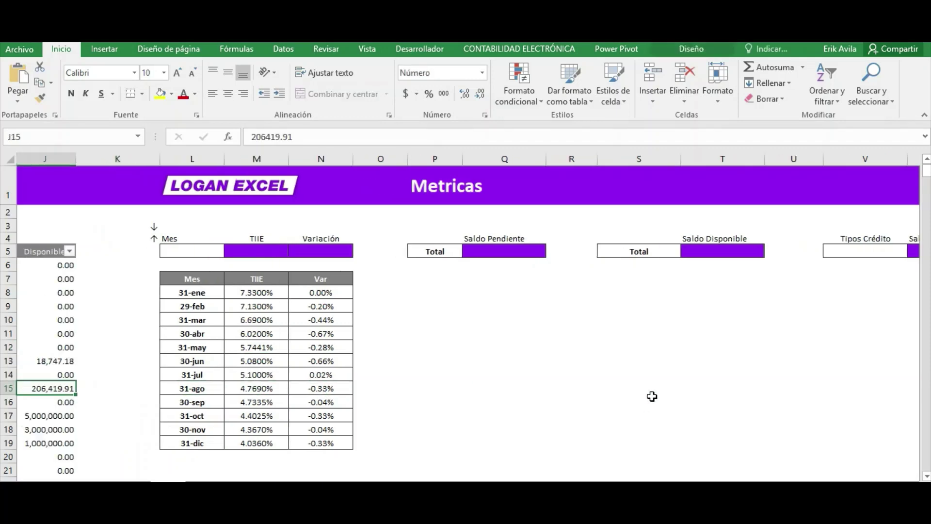
{"action": "key", "text": "Left"}
{"action": "key", "text": "Left"}
{"action": "key", "text": "Left"}
{"action": "key", "text": "Left"}
{"action": "key", "text": "Left"}
{"action": "key", "text": "Left"}
{"action": "key", "text": "Left"}
{"action": "key", "text": "Left"}
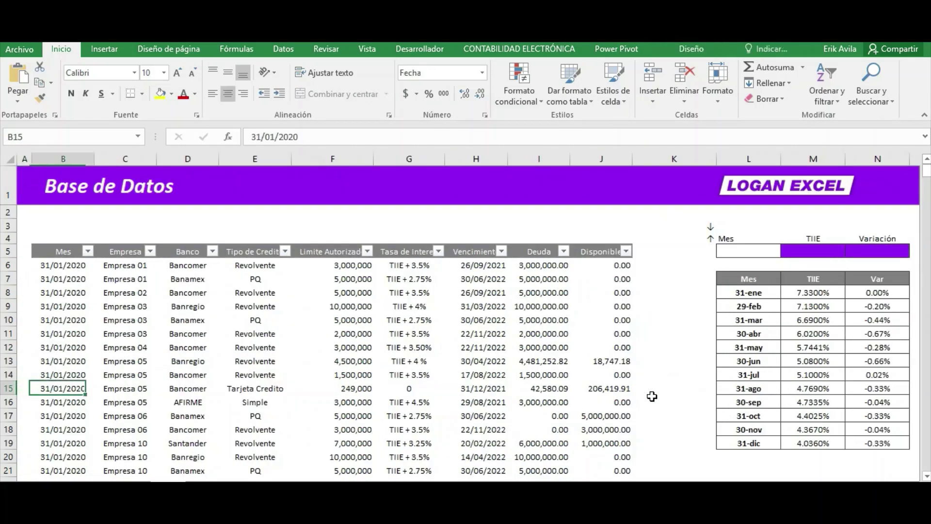
{"action": "key", "text": "Up"}
{"action": "key", "text": "Up"}
{"action": "key", "text": "Up"}
- Inspect the Saldo Pendiente block and the cells below its total in the Metricas area
{"action": "left_click", "coordinate": [836, 272]}
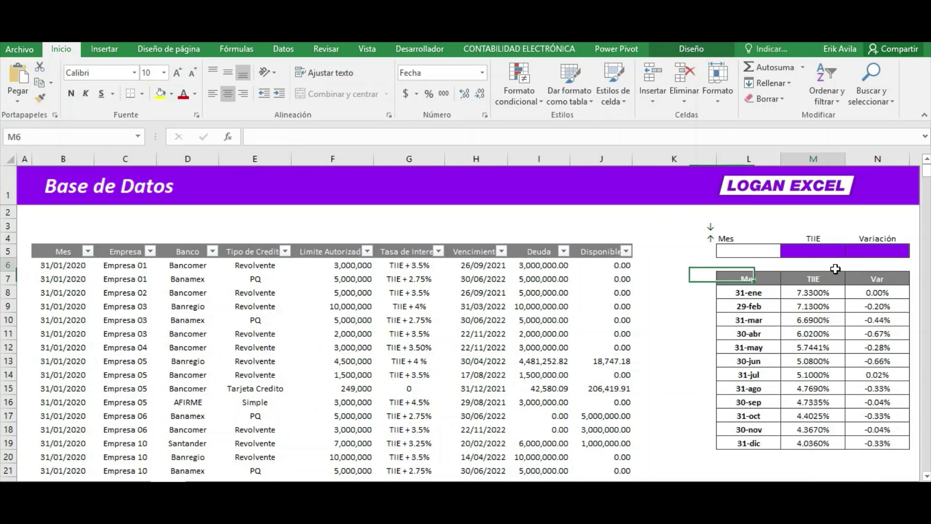
{"action": "key", "text": "Right"}
{"action": "key", "text": "Right"}
{"action": "key", "text": "Right"}
{"action": "key", "text": "Right"}
{"action": "key", "text": "Right"}
{"action": "key", "text": "Right"}
{"action": "key", "text": "Left"}
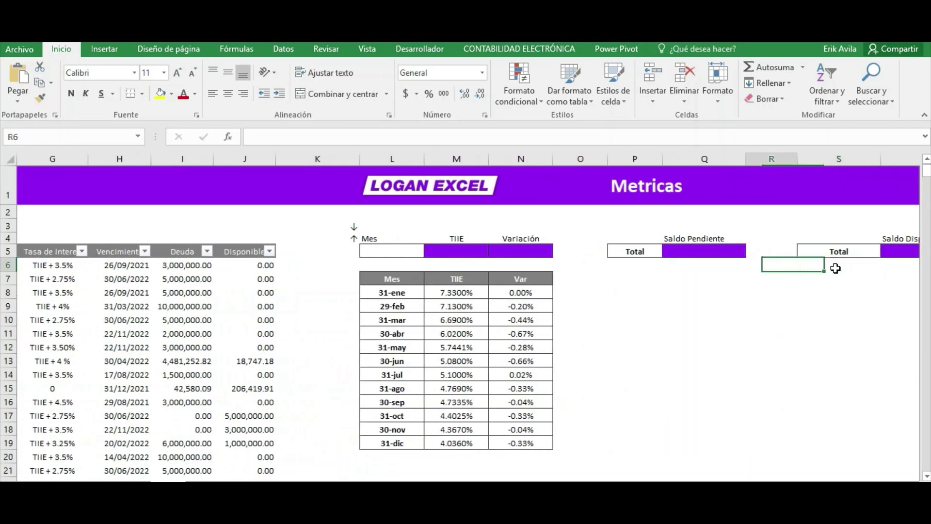
{"action": "key", "text": "Left"}
{"action": "key", "text": "Left"}
{"action": "key", "text": "Up"}
{"action": "key", "text": "Up"}
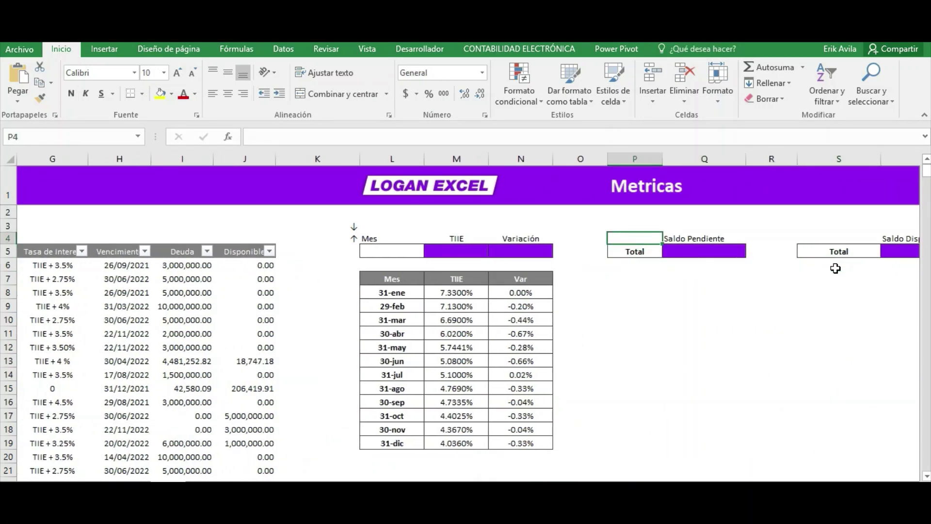
{"action": "key", "text": "Down"}
{"action": "key", "text": "Down"}
{"action": "key", "text": "Up"}
{"action": "key", "text": "Up"}
{"action": "key", "text": "Down"}
{"action": "key", "text": "Down"}
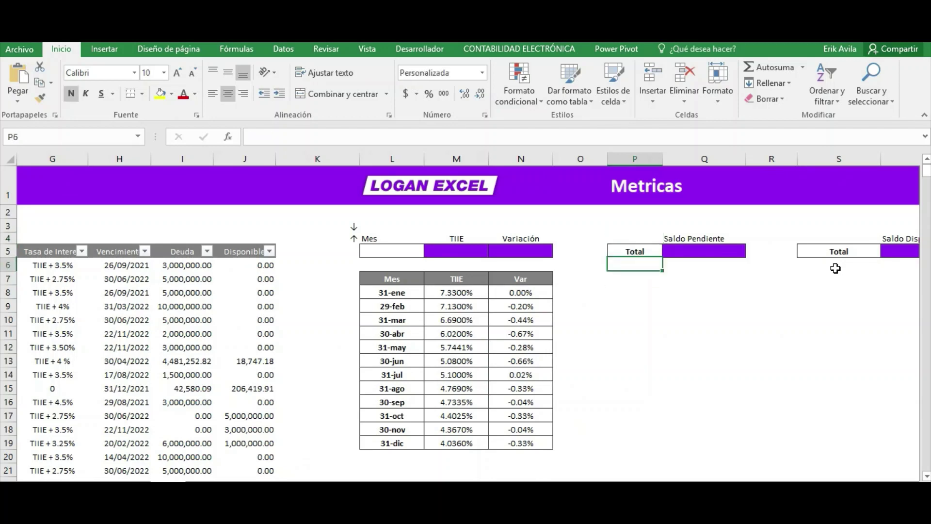
{"action": "key", "text": "Down"}
- Go to the Mes header and extend the selection down to row 537 and across to column J
{"action": "key", "text": "Left"}
{"action": "key", "text": "Left"}
{"action": "key", "text": "Left"}
{"action": "key", "text": "Left"}
{"action": "key", "text": "Left"}
{"action": "key", "text": "Left"}
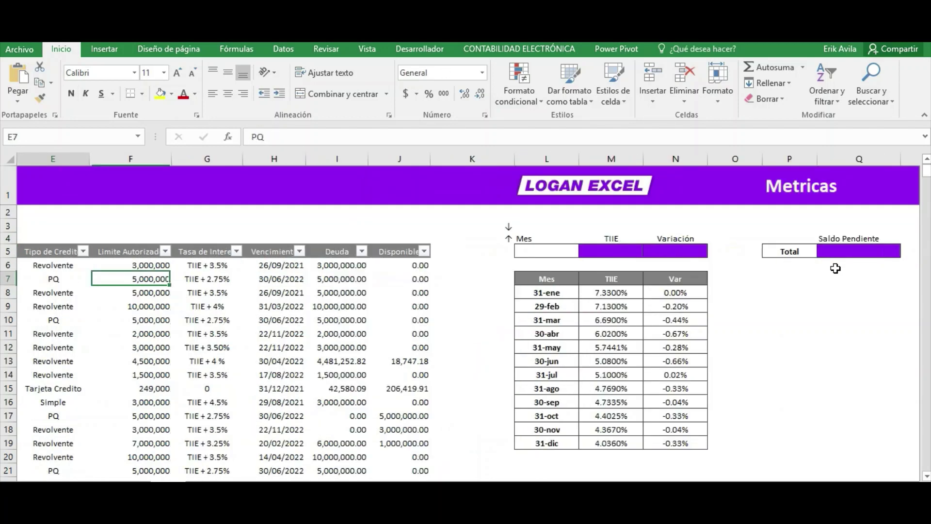
{"action": "key", "text": "Left"}
{"action": "key", "text": "Left"}
{"action": "key", "text": "Left"}
{"action": "key", "text": "Up"}
{"action": "key", "text": "Up"}
{"action": "key", "text": "Right"}
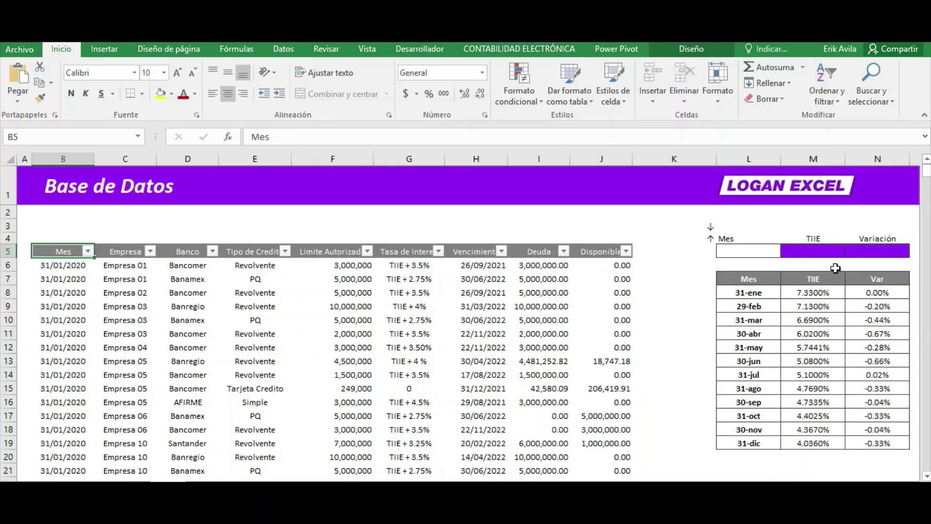
{"action": "key", "text": "ctrl+shift+Down"}
{"action": "key", "text": "ctrl+shift+Right"}
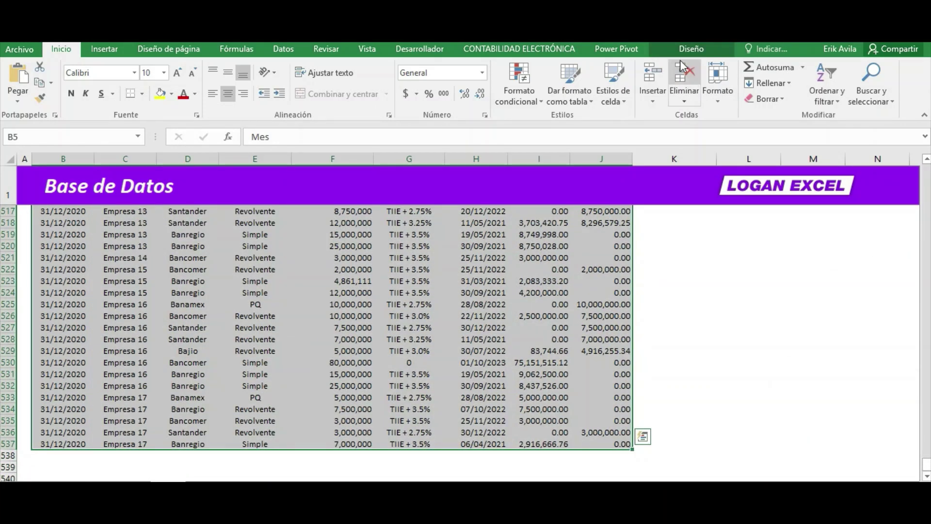
- Confirm the table is named TablaLineasCredito and insert a pivot table from it
{"action": "left_click", "coordinate": [692, 49]}
{"action": "left_click", "coordinate": [104, 86]}
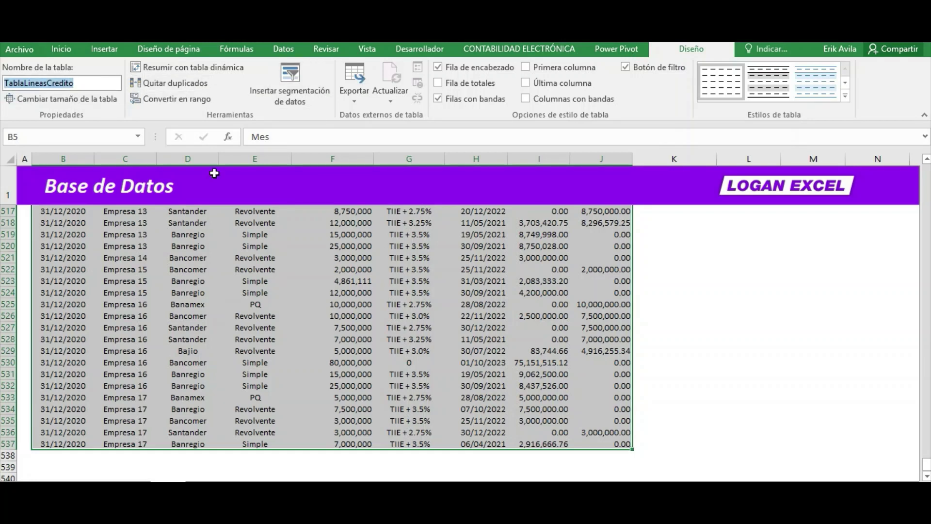
{"action": "left_click", "coordinate": [92, 50]}
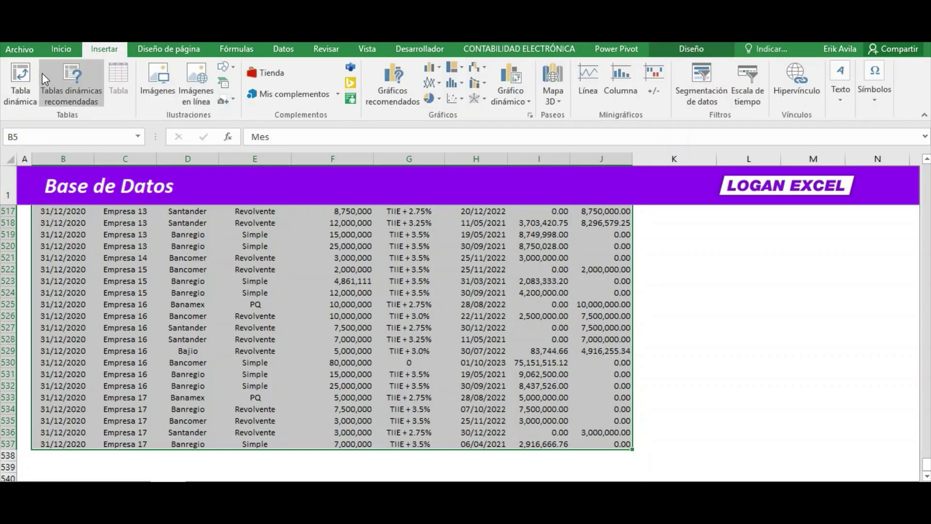
{"action": "left_click", "coordinate": [20, 80]}
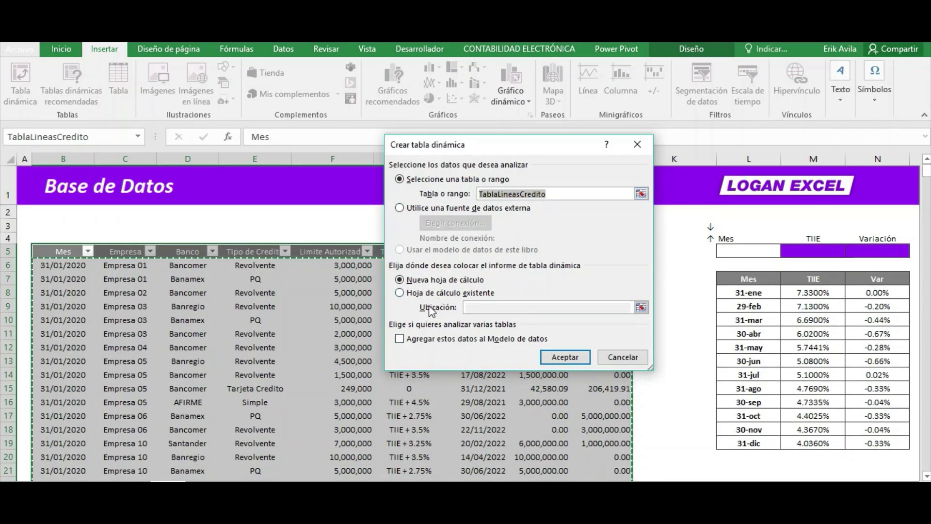
- Create the pivot table on the existing Base sheet at location Base!$P$7
{"action": "left_click", "coordinate": [427, 295]}
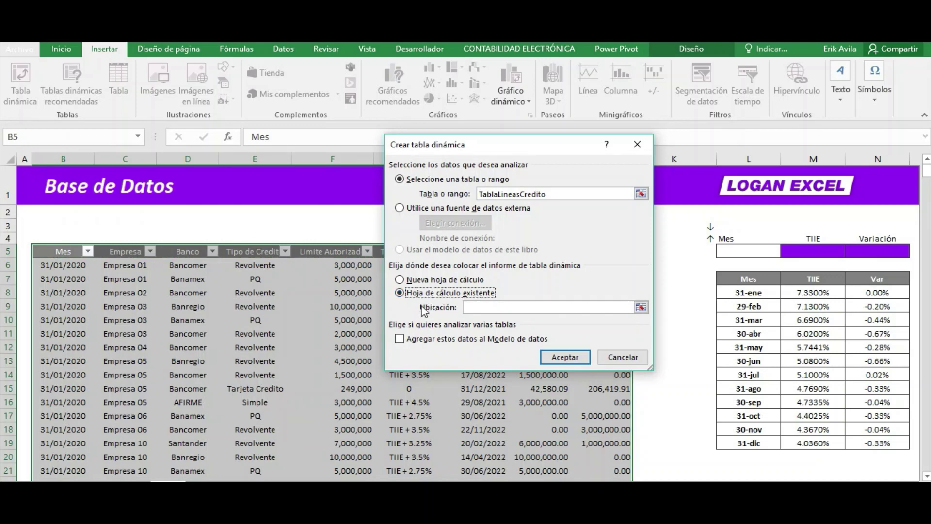
{"action": "left_click", "coordinate": [488, 308]}
{"action": "left_click_drag", "start_coordinate": [670, 485], "coordinate": [649, 485]}
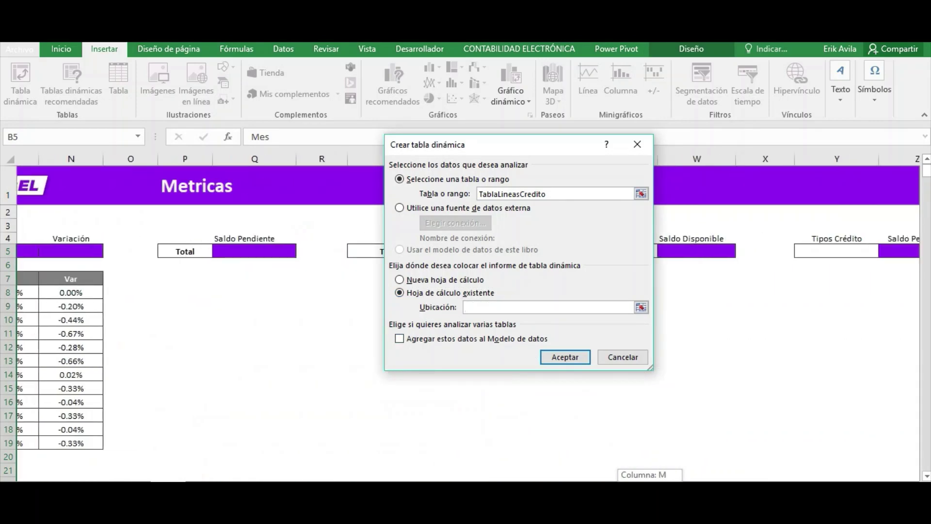
{"action": "left_click", "coordinate": [179, 278]}
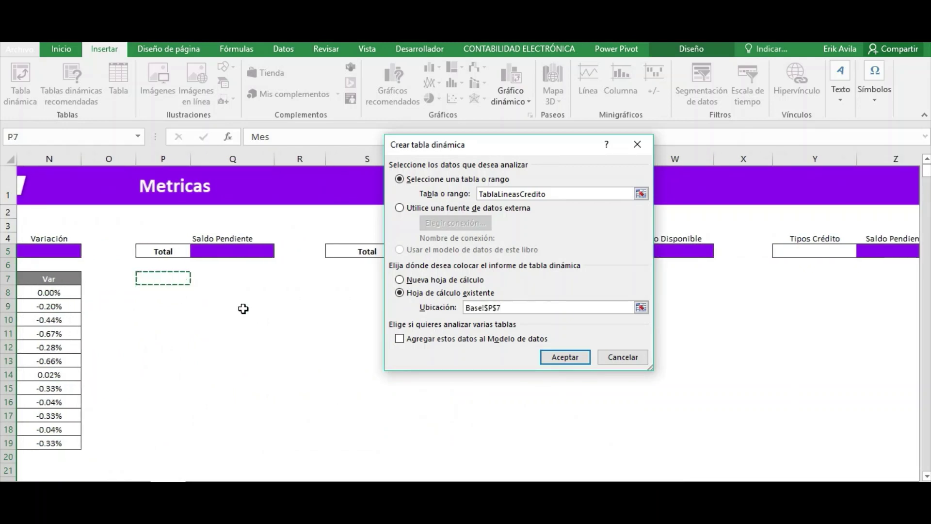
{"action": "left_click", "coordinate": [563, 358]}
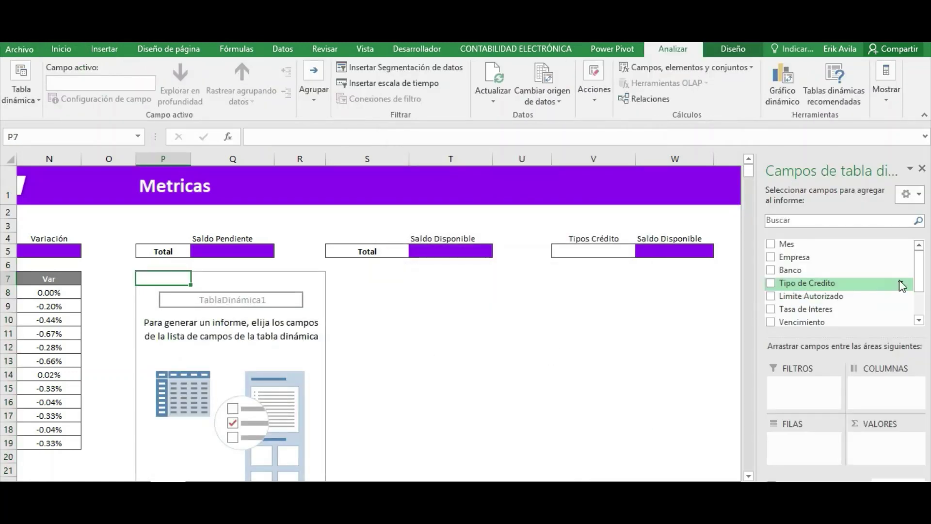
- Sum Disponible in the pivot and format the P8 total with thousands separators and no decimals
{"action": "left_click_drag", "start_coordinate": [919, 271], "coordinate": [923, 294]}
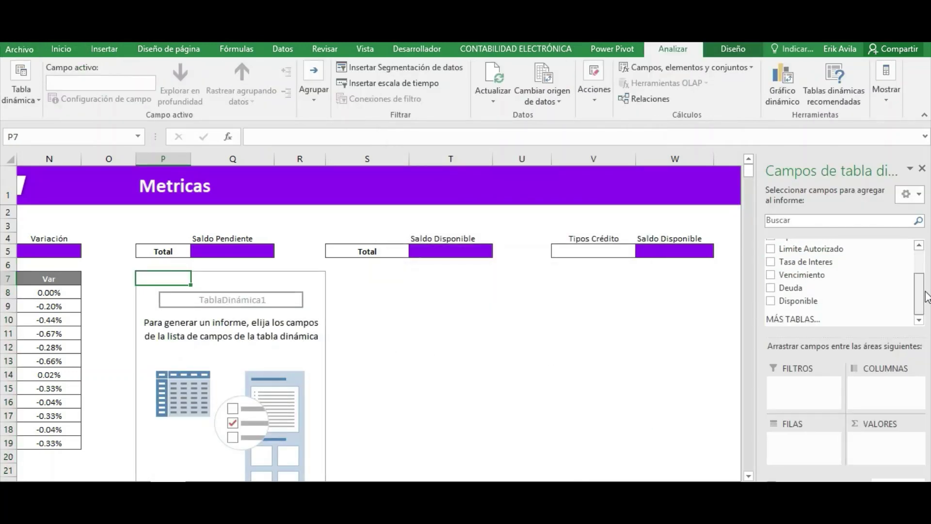
{"action": "left_click_drag", "start_coordinate": [811, 305], "coordinate": [880, 446]}
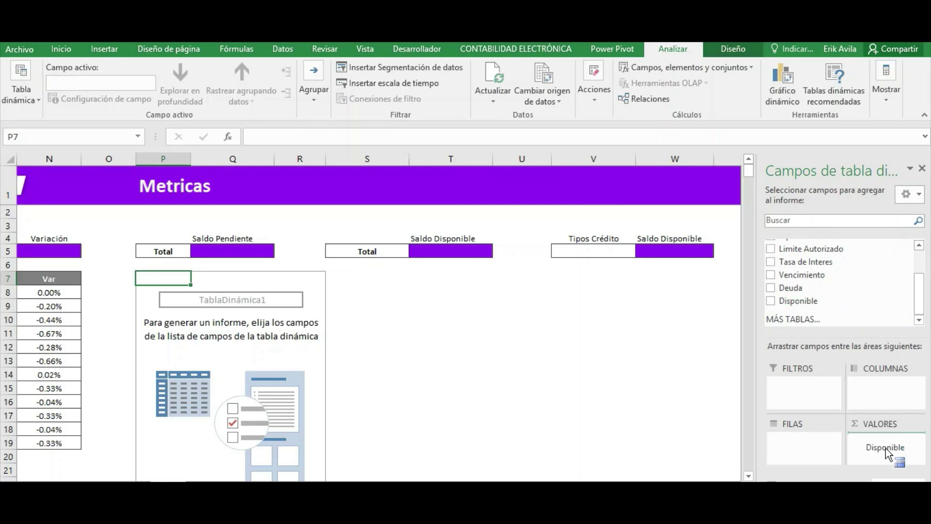
{"action": "left_click", "coordinate": [221, 291]}
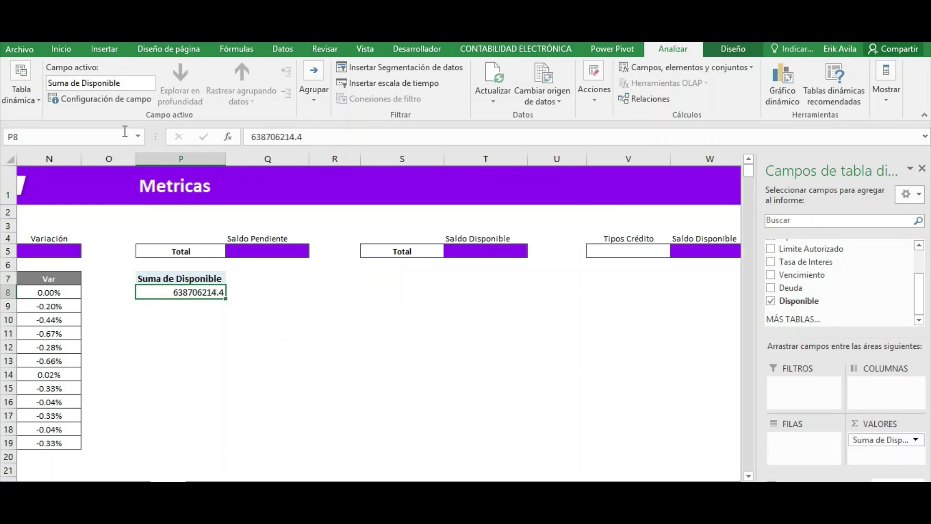
{"action": "left_click", "coordinate": [61, 49]}
{"action": "left_click", "coordinate": [444, 94]}
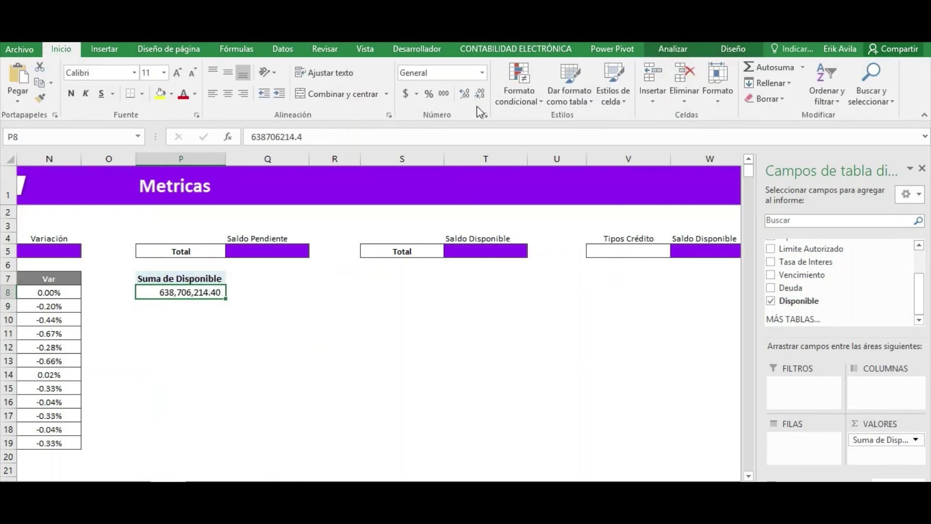
{"action": "double_click", "coordinate": [481, 93]}
- Reselect the pivot total and glance at the dashboard sheet before returning to the data sheet
{"action": "left_click", "coordinate": [209, 318]}
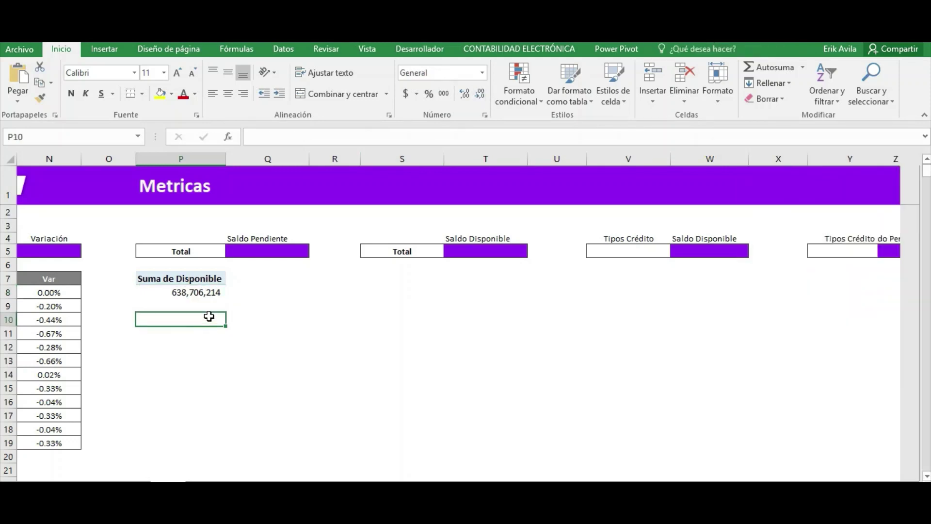
{"action": "left_click", "coordinate": [206, 293]}
{"action": "left_click", "coordinate": [249, 324]}
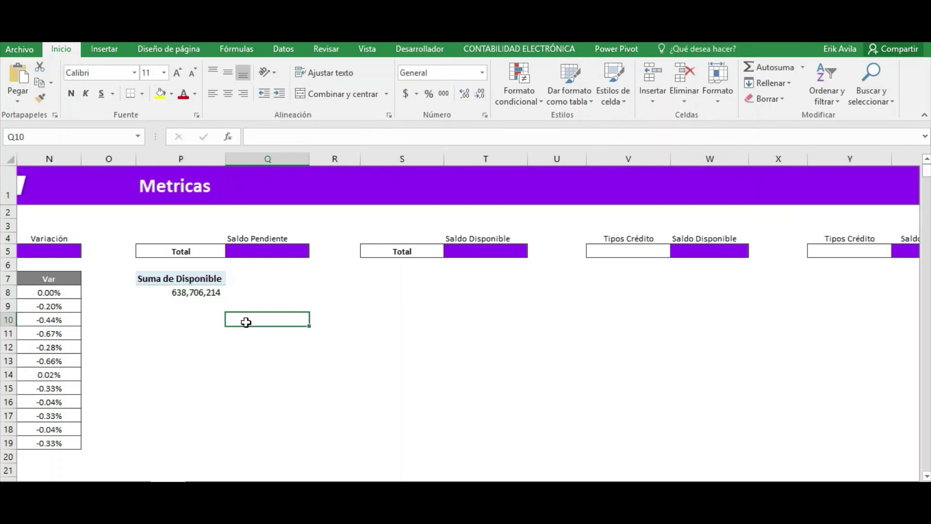
{"action": "left_click", "coordinate": [204, 292]}
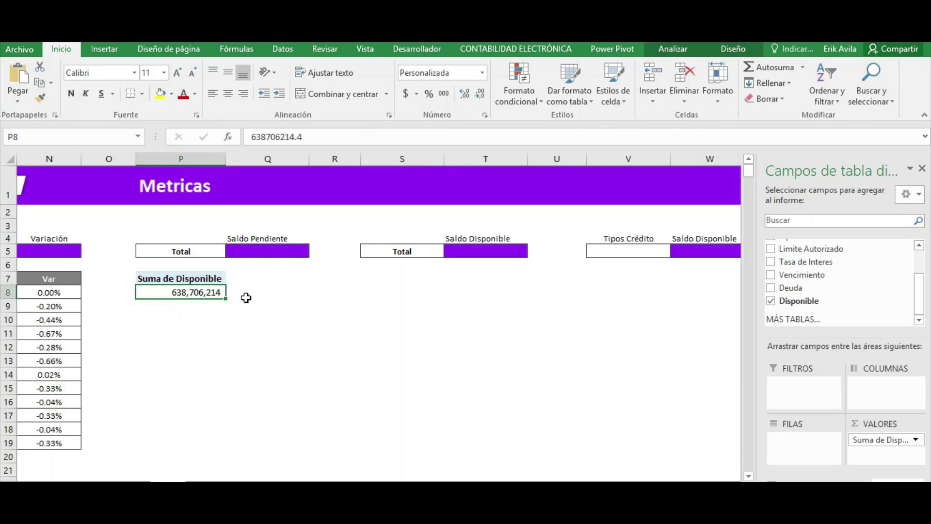
{"action": "left_click", "coordinate": [196, 277]}
{"action": "key", "text": "ctrl+Page_Up"}
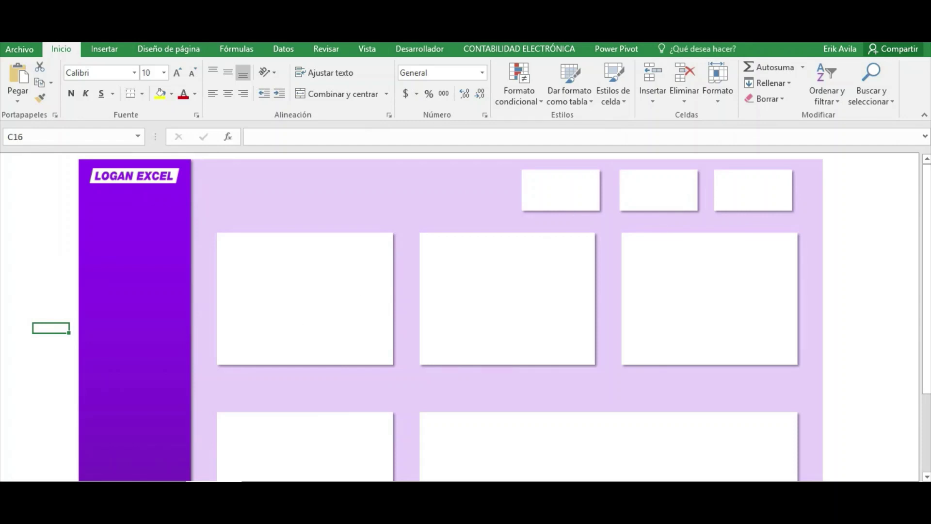
{"action": "key", "text": "ctrl+Page_Down"}
- Check the cells under the Saldo Disponible box and reselect the pivot under Saldo Pendiente
{"action": "left_click", "coordinate": [281, 295]}
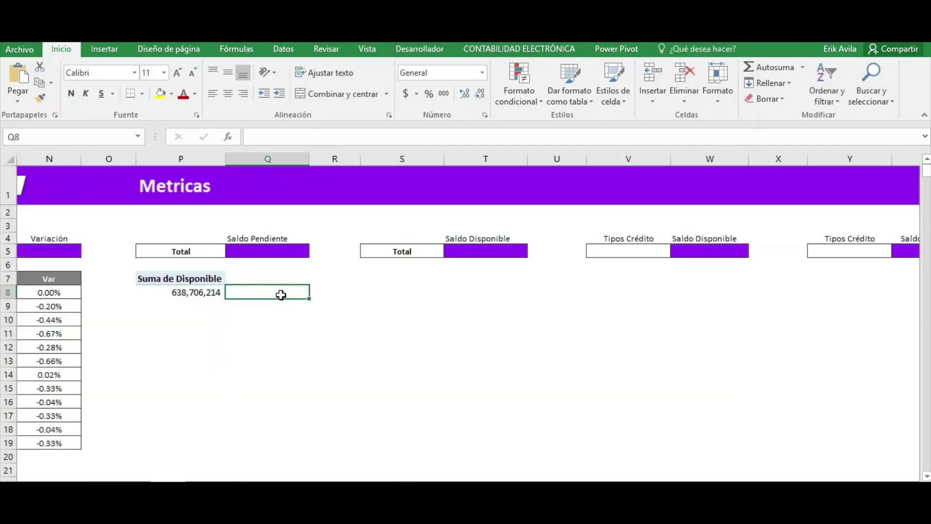
{"action": "left_click", "coordinate": [402, 281]}
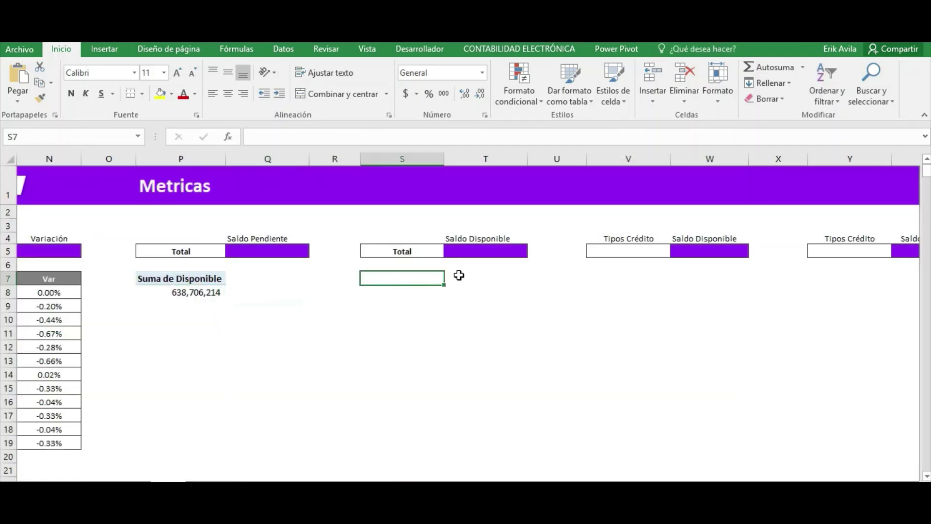
{"action": "left_click", "coordinate": [452, 262]}
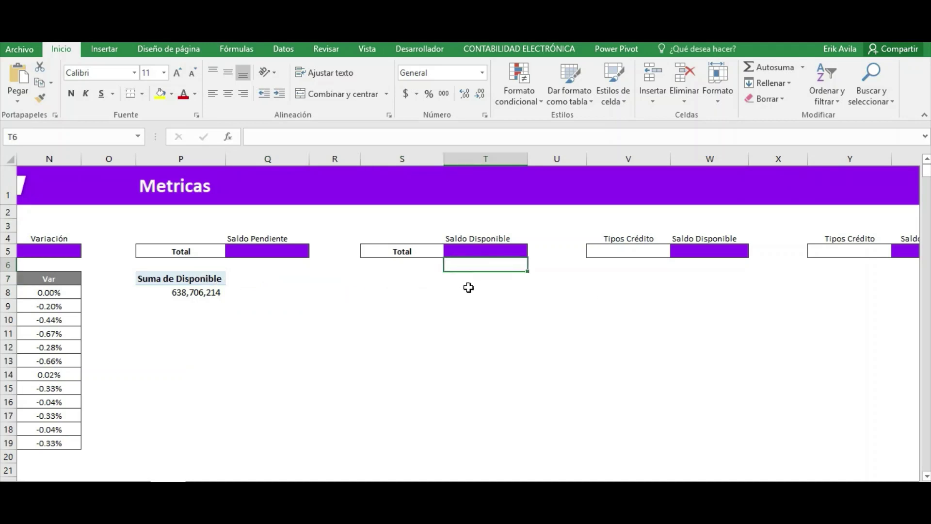
{"action": "left_click", "coordinate": [452, 288]}
{"action": "left_click", "coordinate": [427, 281]}
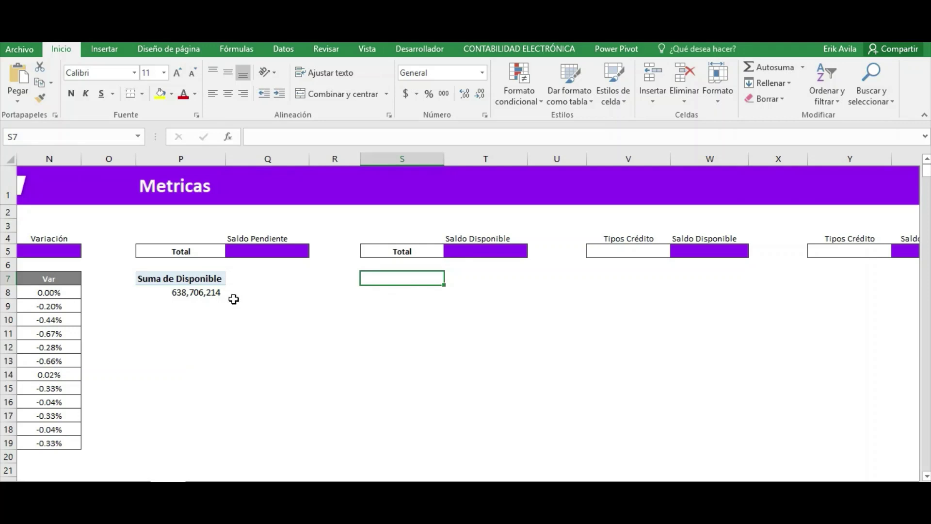
{"action": "left_click", "coordinate": [214, 290]}
{"action": "left_click", "coordinate": [198, 280]}
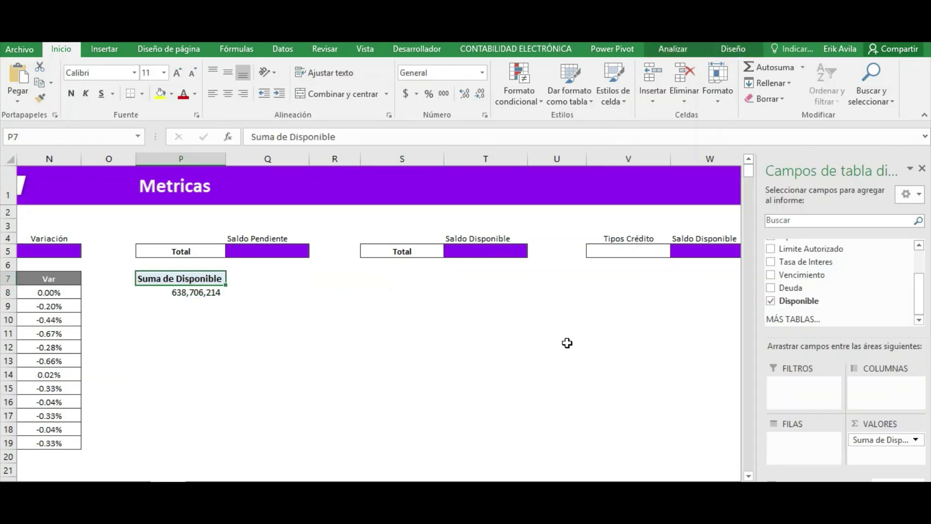
- Make the P7 pivot sum Deuda instead of Disponible and paste a copy at S7
{"action": "left_click_drag", "start_coordinate": [878, 439], "coordinate": [672, 433]}
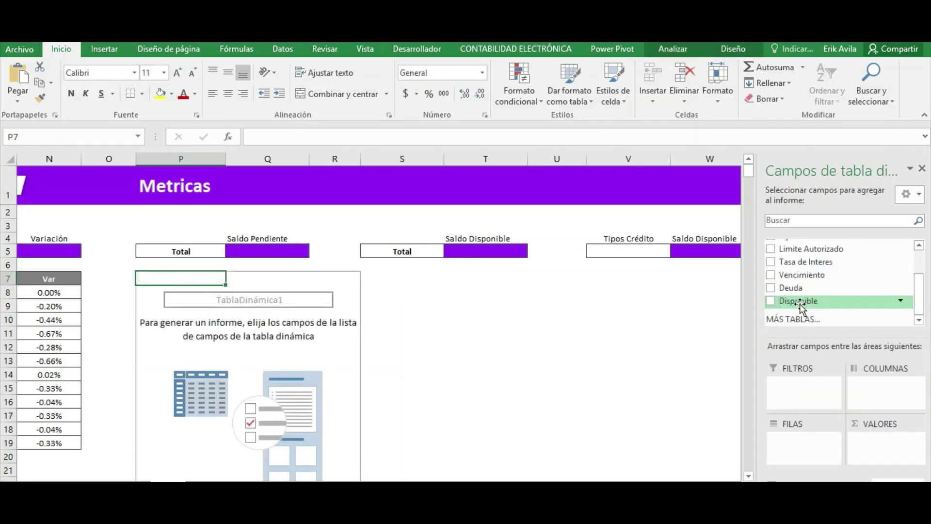
{"action": "left_click_drag", "start_coordinate": [801, 288], "coordinate": [890, 453]}
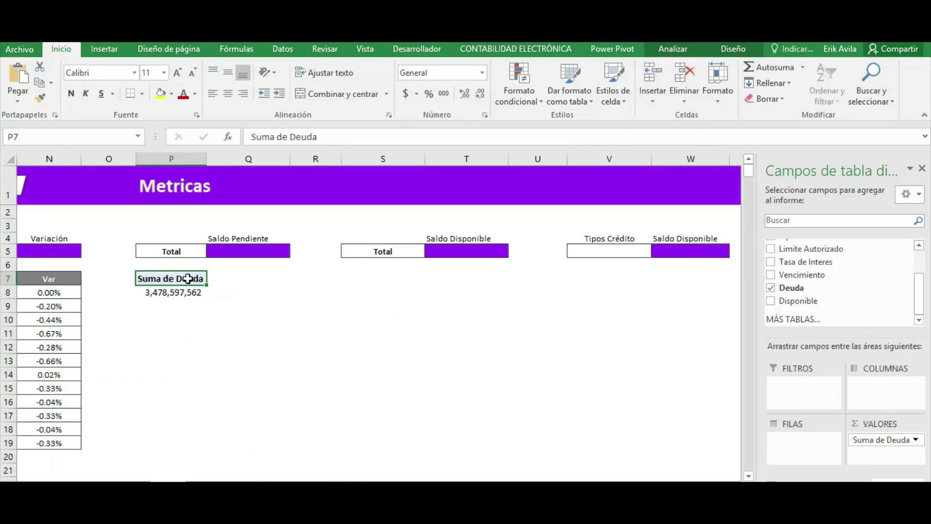
{"action": "left_click_drag", "start_coordinate": [188, 278], "coordinate": [187, 290]}
{"action": "key", "text": "ctrl+c"}
{"action": "left_click", "coordinate": [382, 281]}
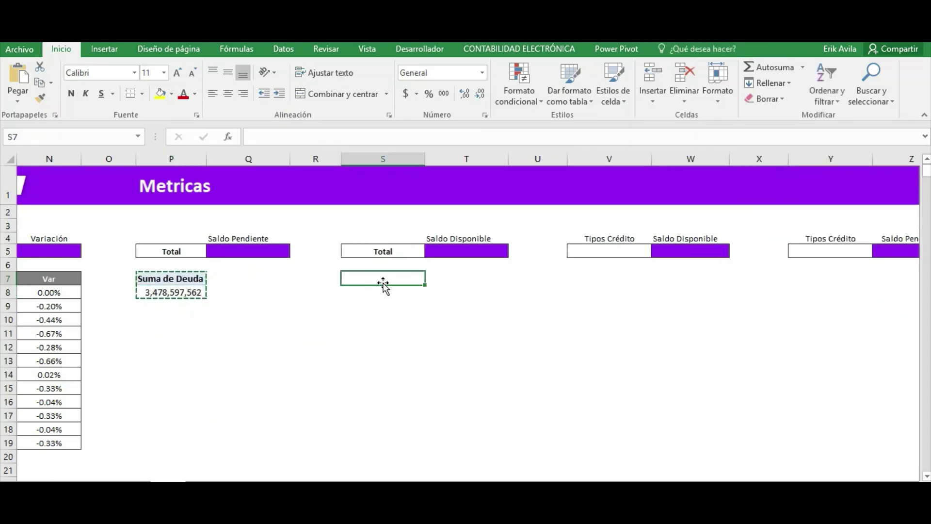
{"action": "key", "text": "ctrl+v"}
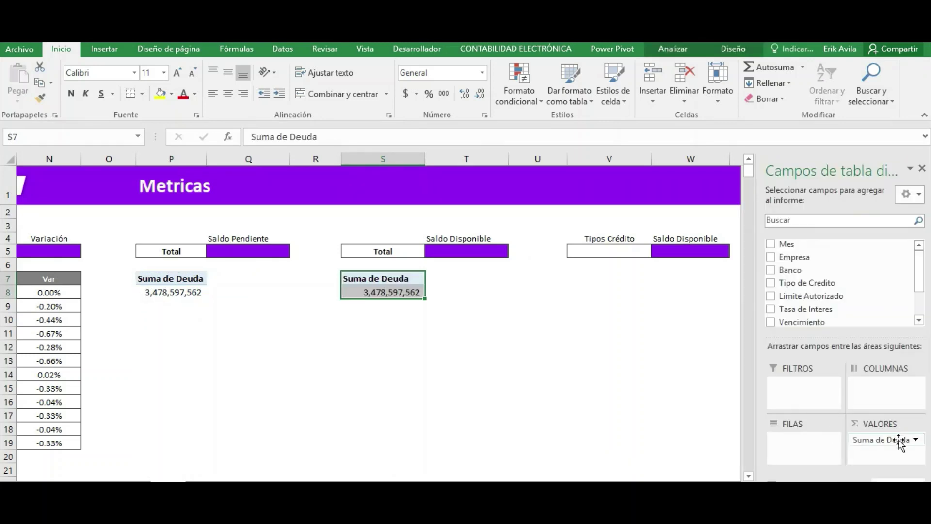
- Make the S7 copy sum Disponible instead of Deuda, showing 638,706,214
{"action": "left_click_drag", "start_coordinate": [902, 439], "coordinate": [686, 416]}
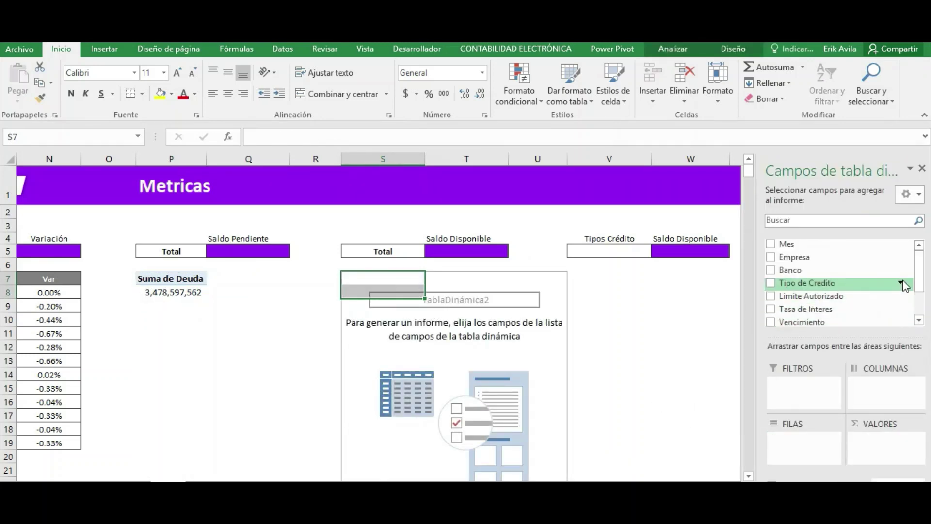
{"action": "scroll", "coordinate": [844, 291], "scroll_direction": "down", "scroll_amount": 3}
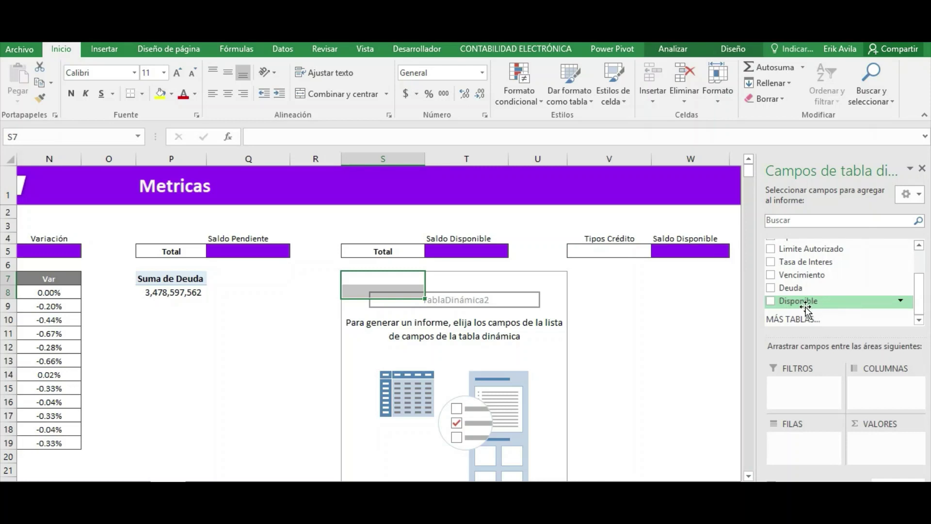
{"action": "left_click_drag", "start_coordinate": [805, 307], "coordinate": [878, 444]}
{"action": "left_click", "coordinate": [525, 358]}
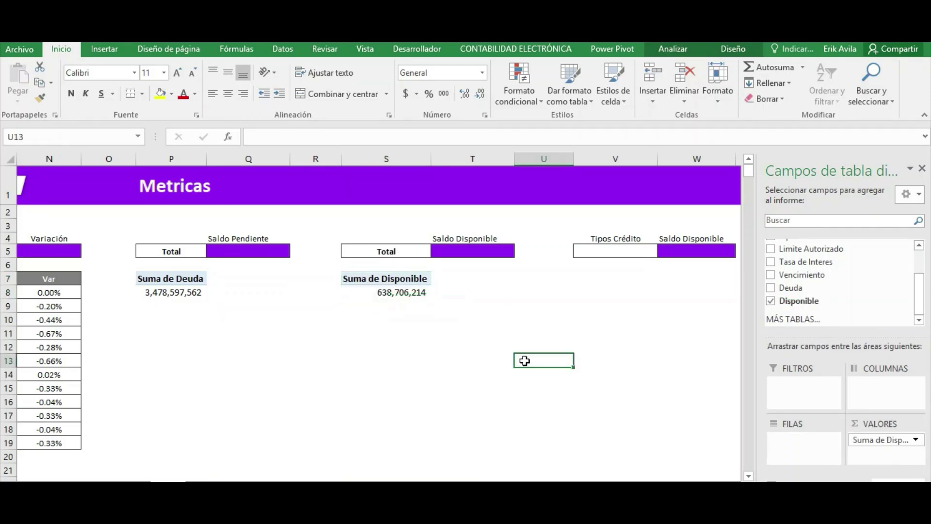
{"action": "left_click", "coordinate": [400, 300]}
- Move across the sheet to cell V7 under Tipos Crédito
{"action": "key", "text": "Right"}
{"action": "key", "text": "Right"}
{"action": "key", "text": "Right"}
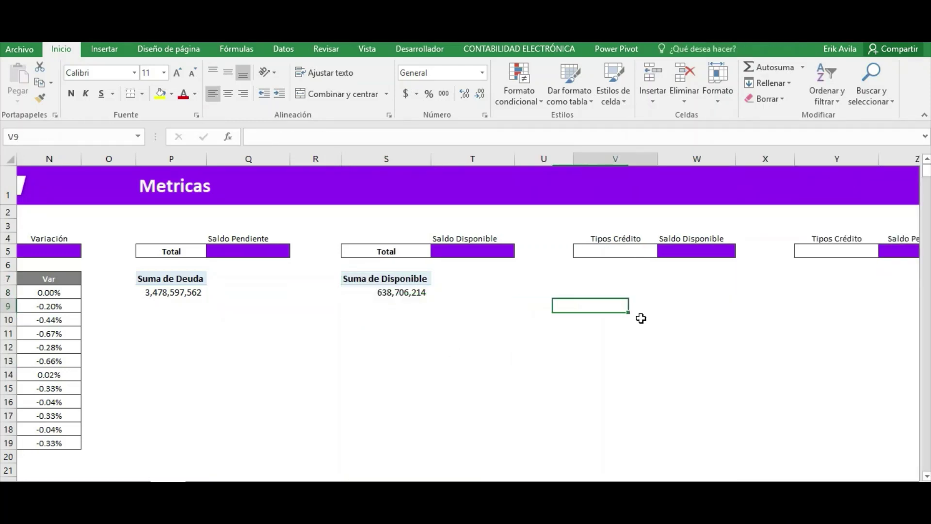
{"action": "key", "text": "Right"}
{"action": "key", "text": "Right"}
{"action": "key", "text": "Left"}
{"action": "key", "text": "Left"}
{"action": "key", "text": "Left"}
{"action": "key", "text": "Down"}
{"action": "key", "text": "Up"}
{"action": "key", "text": "Up"}
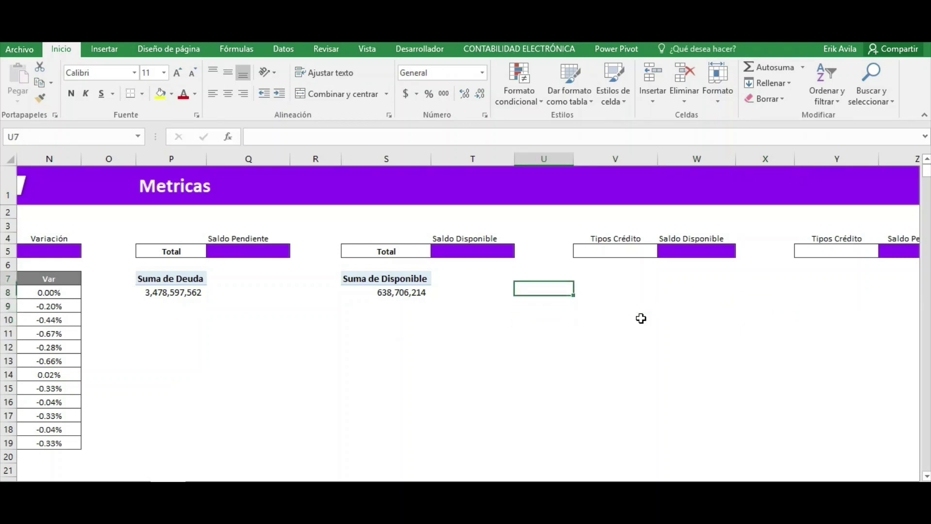
{"action": "key", "text": "Up"}
{"action": "key", "text": "Right"}
{"action": "key", "text": "Right"}
{"action": "key", "text": "Left"}
{"action": "key", "text": "Left"}
{"action": "key", "text": "Right"}
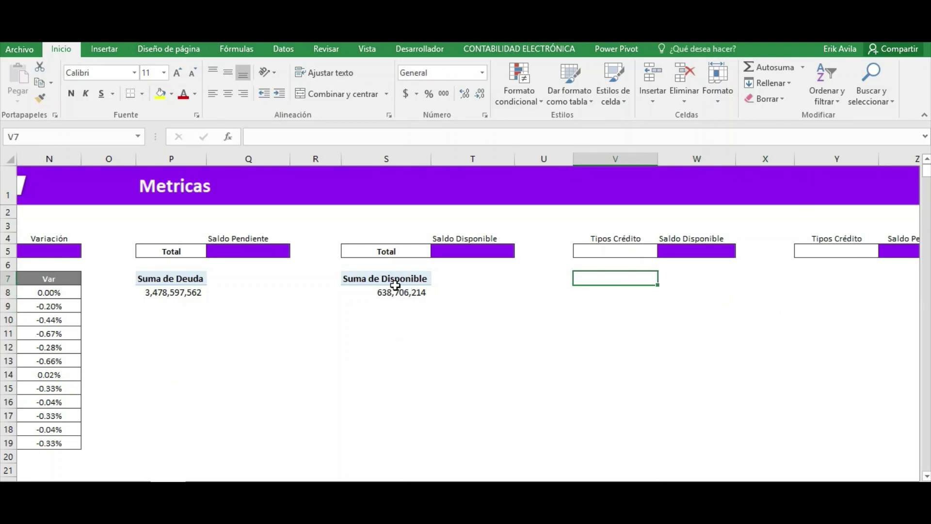
- Copy the S7 Disponible pivot to V7 and break it down by Tipo de Credito
{"action": "left_click_drag", "start_coordinate": [395, 285], "coordinate": [391, 290]}
{"action": "key", "text": "ctrl+c"}
{"action": "left_click", "coordinate": [611, 277]}
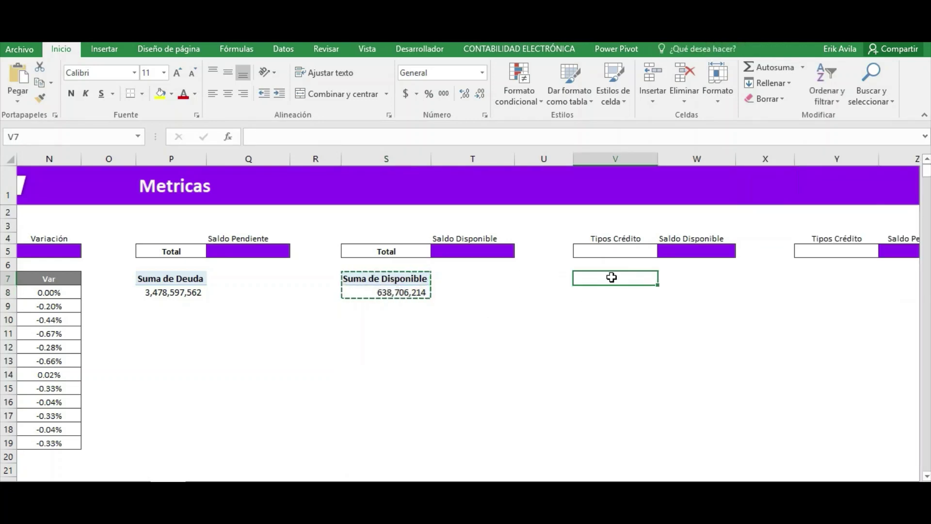
{"action": "key", "text": "ctrl+v"}
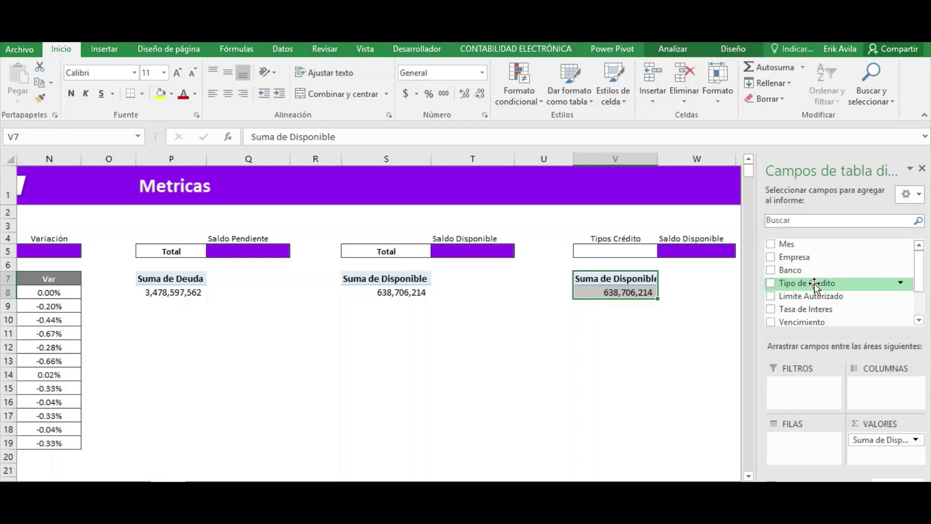
{"action": "left_click_drag", "start_coordinate": [815, 286], "coordinate": [814, 445]}
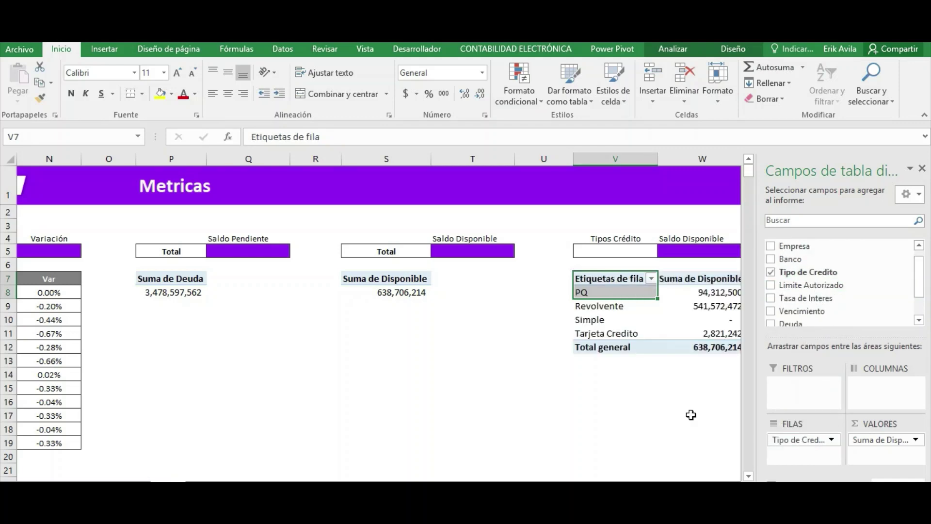
- Inspect the new credit-type breakdown, its labels and the Total general row
{"action": "left_click", "coordinate": [657, 368]}
{"action": "left_click", "coordinate": [653, 347]}
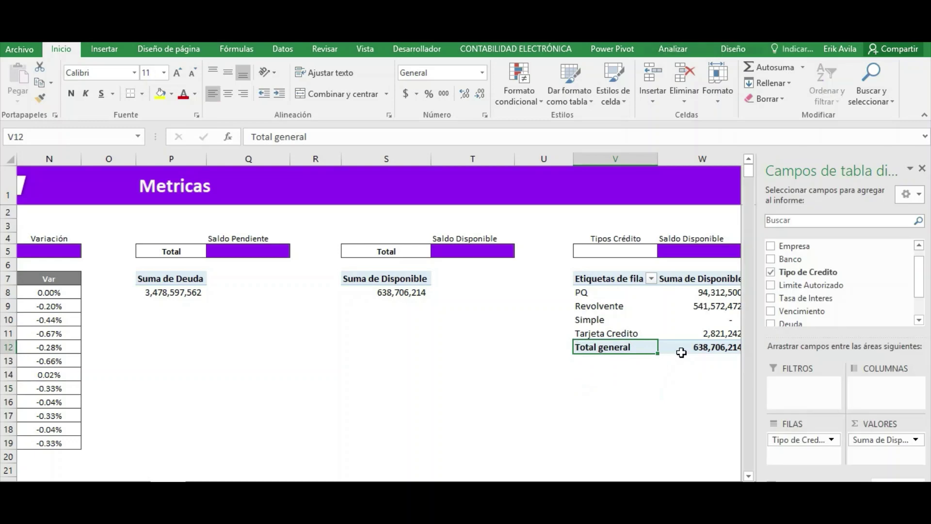
{"action": "left_click", "coordinate": [649, 420]}
{"action": "key", "text": "Right"}
{"action": "key", "text": "Right"}
{"action": "key", "text": "Right"}
{"action": "key", "text": "Right"}
{"action": "key", "text": "Right"}
{"action": "key", "text": "Right"}
{"action": "key", "text": "Right"}
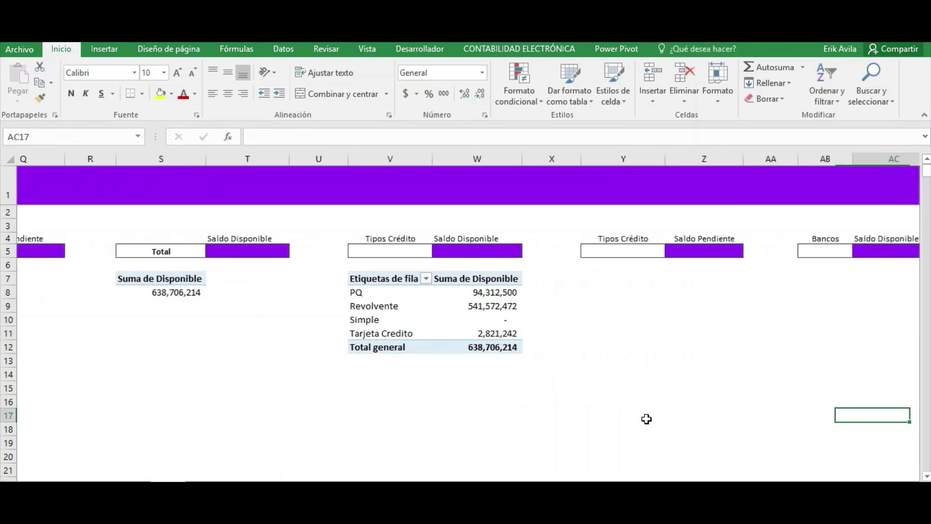
{"action": "left_click", "coordinate": [349, 296]}
{"action": "left_click", "coordinate": [340, 314]}
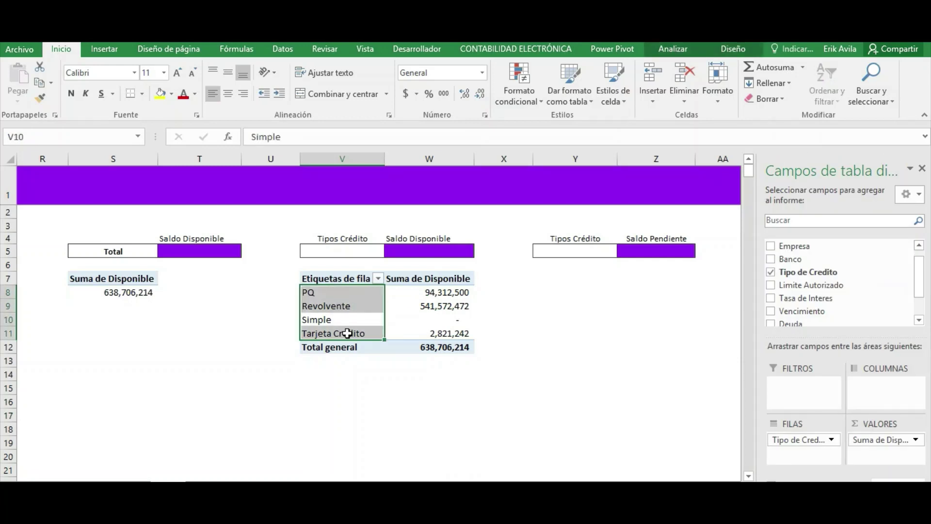
- Check the PQ, Revolvente, Simple and Tarjeta Credito values, then the empty Saldo Pendiente area
{"action": "left_click", "coordinate": [428, 292]}
{"action": "left_click", "coordinate": [433, 319]}
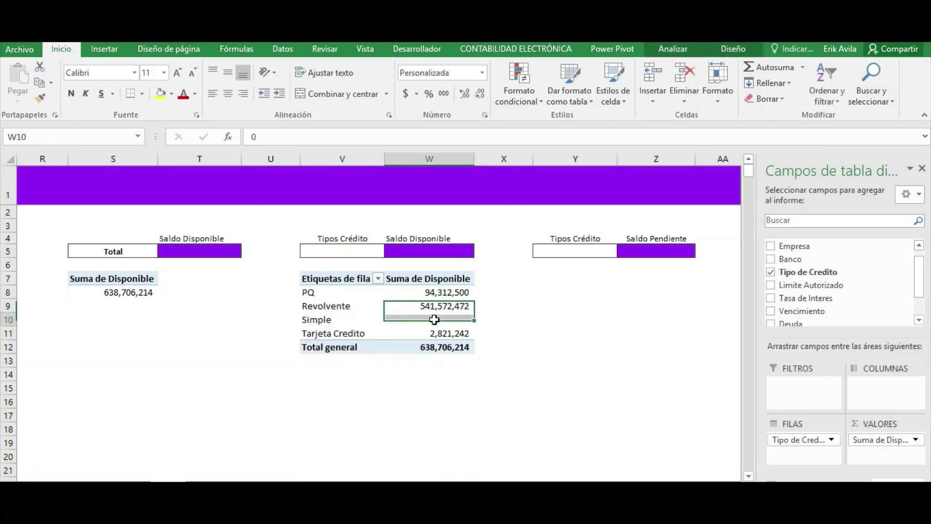
{"action": "left_click", "coordinate": [440, 294]}
{"action": "left_click", "coordinate": [358, 307]}
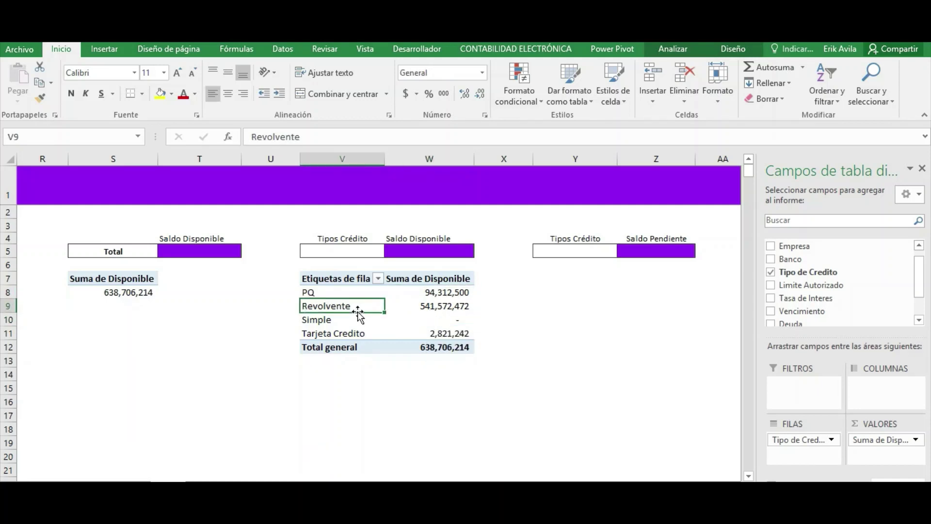
{"action": "left_click", "coordinate": [450, 322]}
{"action": "left_click", "coordinate": [454, 333]}
{"action": "left_click", "coordinate": [441, 379]}
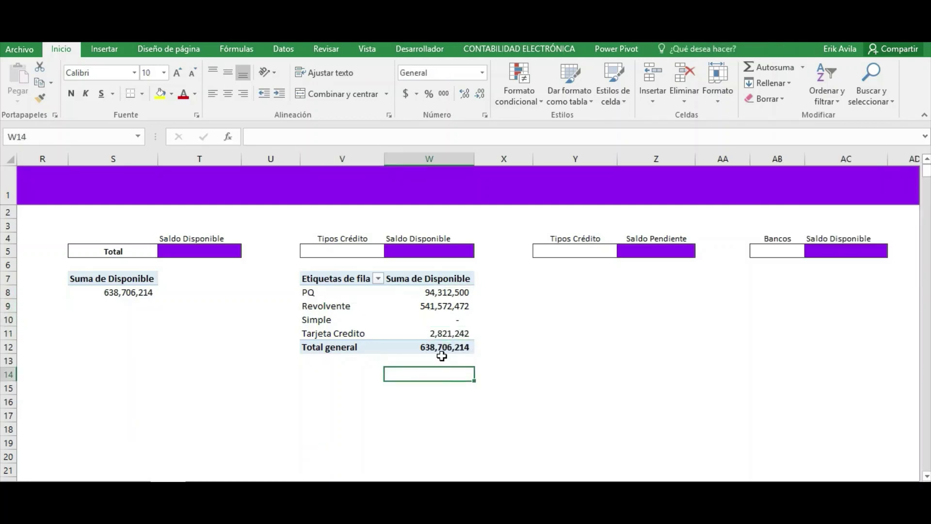
{"action": "left_click", "coordinate": [443, 332]}
{"action": "left_click", "coordinate": [573, 319]}
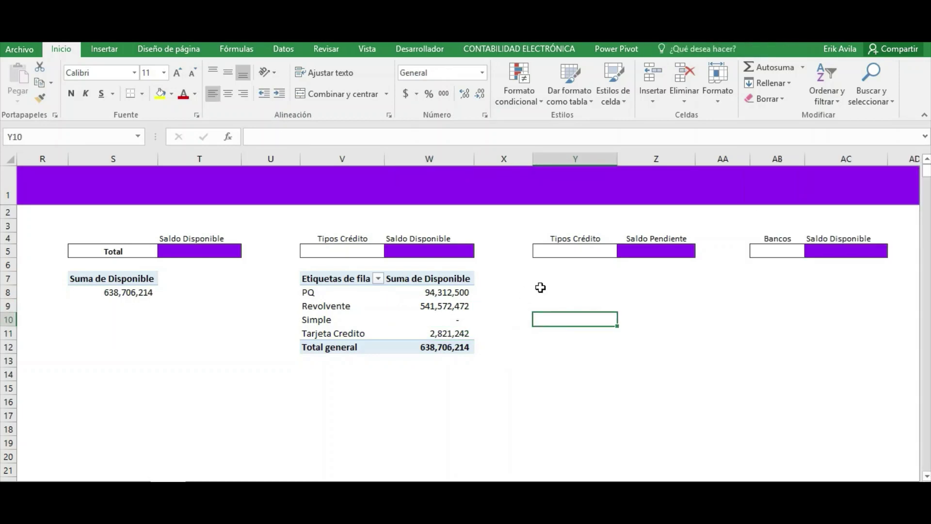
{"action": "left_click", "coordinate": [538, 290]}
- Copy the credit-type pivot V7:W12 and paste it at Y7 under Saldo Pendiente
{"action": "left_click", "coordinate": [347, 279]}
{"action": "left_click_drag", "start_coordinate": [347, 293], "coordinate": [422, 343]}
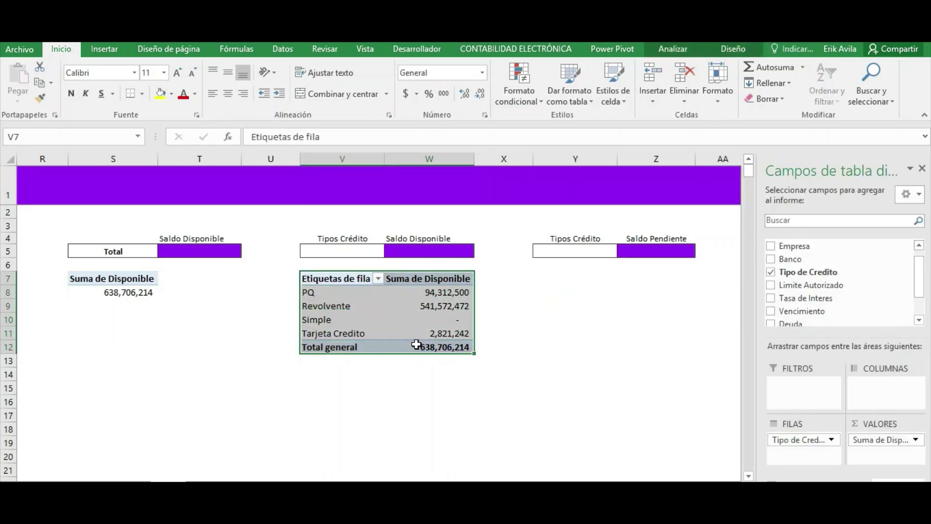
{"action": "key", "text": "ctrl+c"}
{"action": "left_click", "coordinate": [557, 283]}
{"action": "key", "text": "ctrl+v"}
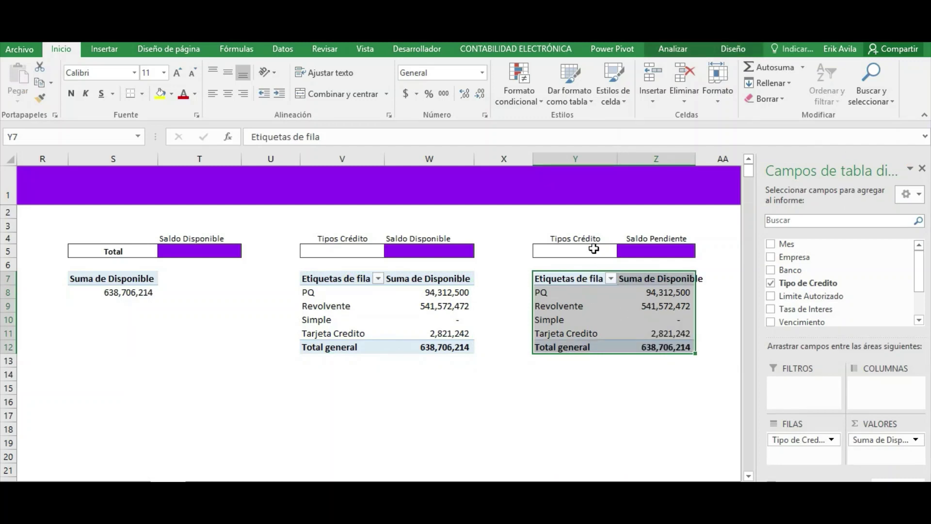
- Swap Disponible for Deuda in the Y7 pivot's values, totalling 3,478,597,562
{"action": "left_click", "coordinate": [657, 293]}
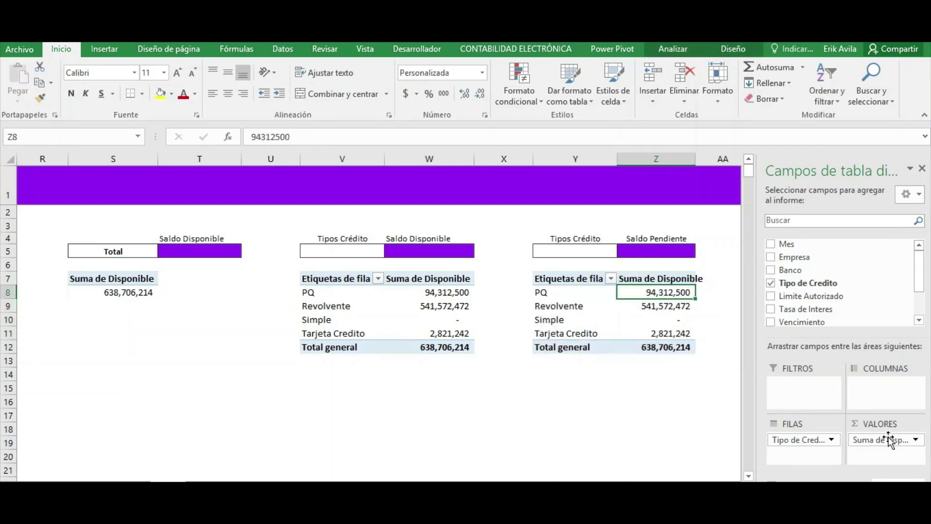
{"action": "left_click_drag", "start_coordinate": [890, 441], "coordinate": [690, 410]}
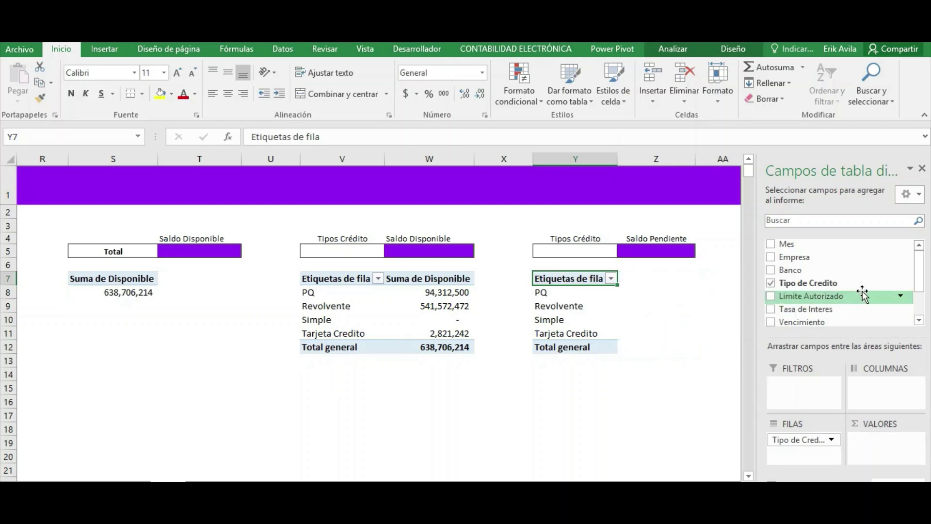
{"action": "left_click_drag", "start_coordinate": [922, 268], "coordinate": [921, 296]}
{"action": "left_click_drag", "start_coordinate": [790, 288], "coordinate": [869, 453]}
{"action": "left_click", "coordinate": [502, 373]}
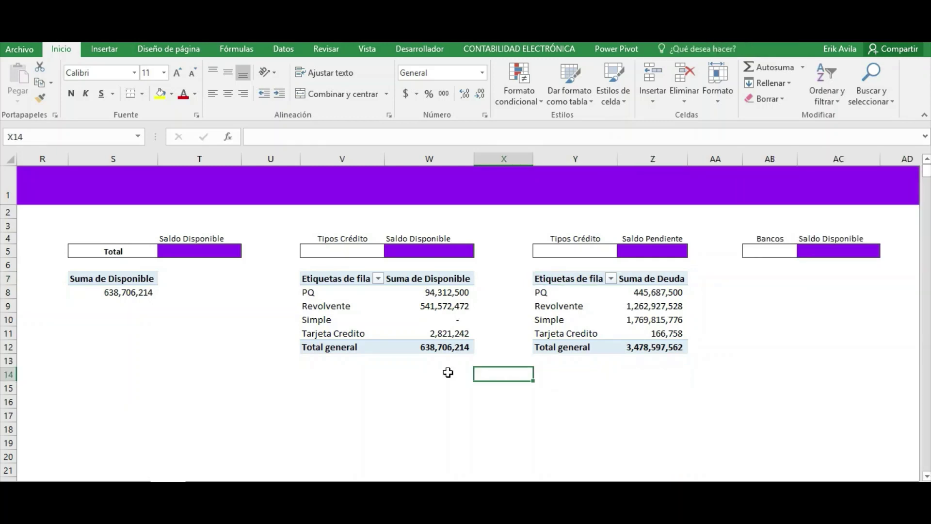
- Compare the Revolvente rows of both credit-type pivots, then pick a cell under the Bancos table
{"action": "left_click", "coordinate": [328, 314]}
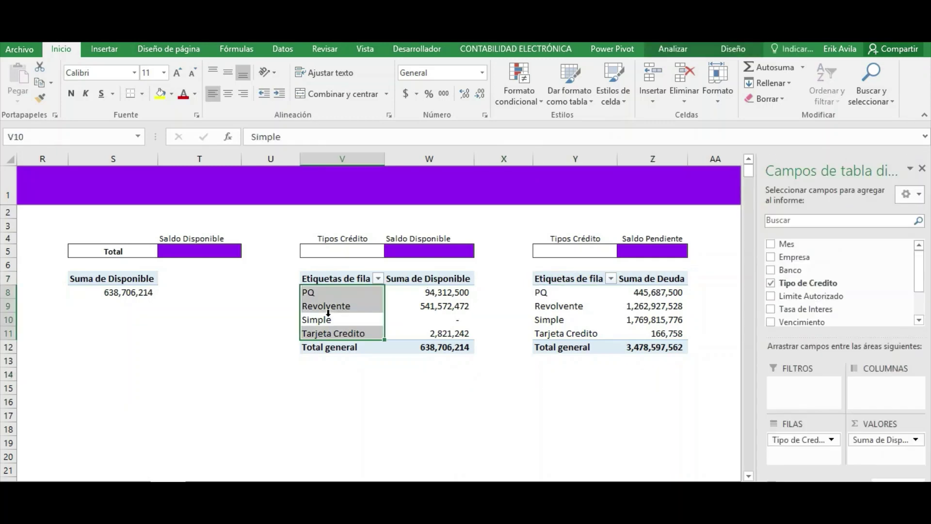
{"action": "left_click", "coordinate": [431, 307]}
{"action": "left_click", "coordinate": [610, 308]}
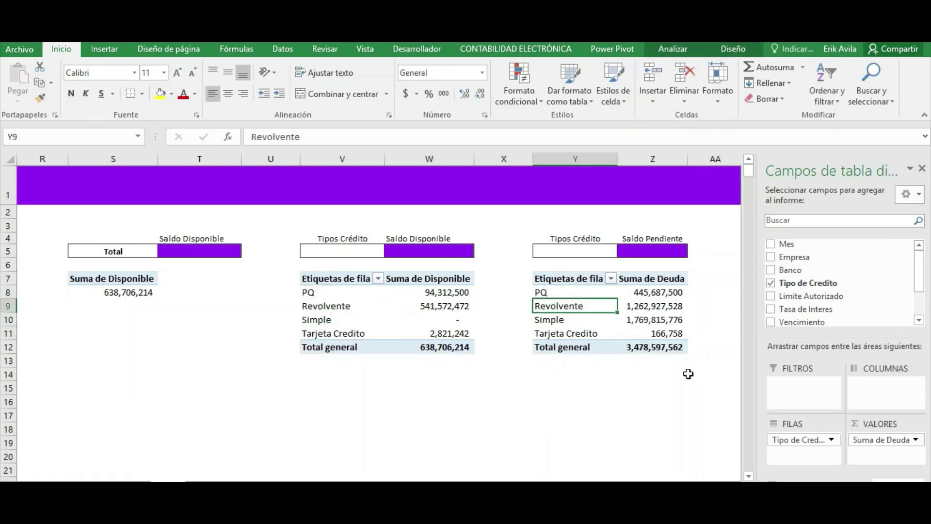
{"action": "left_click", "coordinate": [689, 375]}
{"action": "key", "text": "Right"}
{"action": "key", "text": "Right"}
{"action": "key", "text": "Right"}
{"action": "key", "text": "Right"}
{"action": "key", "text": "Right"}
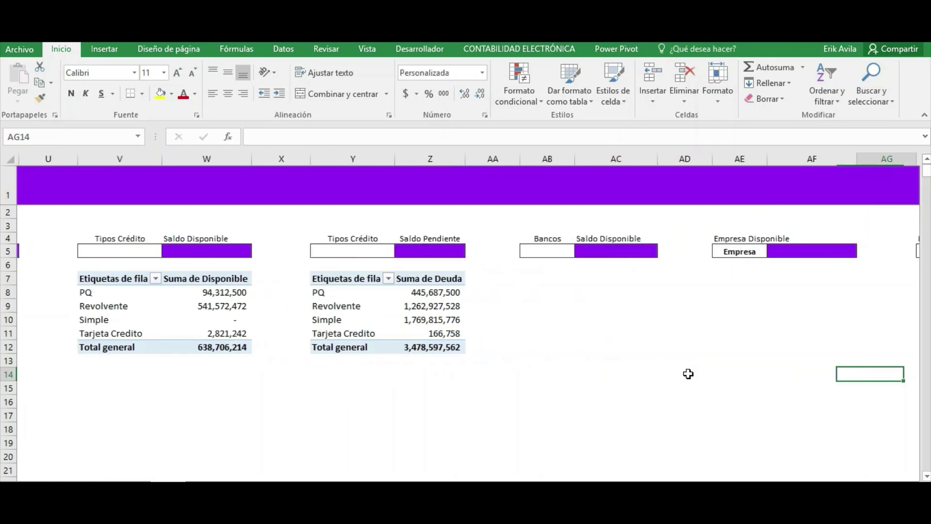
{"action": "key", "text": "Right"}
{"action": "key", "text": "Right"}
{"action": "key", "text": "Right"}
{"action": "key", "text": "Right"}
{"action": "key", "text": "Left"}
{"action": "key", "text": "Left"}
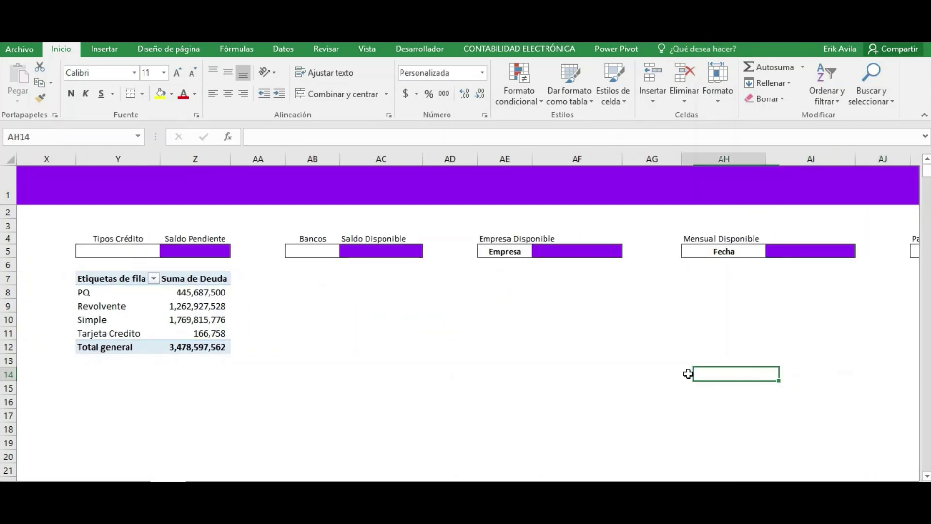
{"action": "key", "text": "Left"}
{"action": "key", "text": "Left"}
{"action": "key", "text": "Left"}
{"action": "key", "text": "Left"}
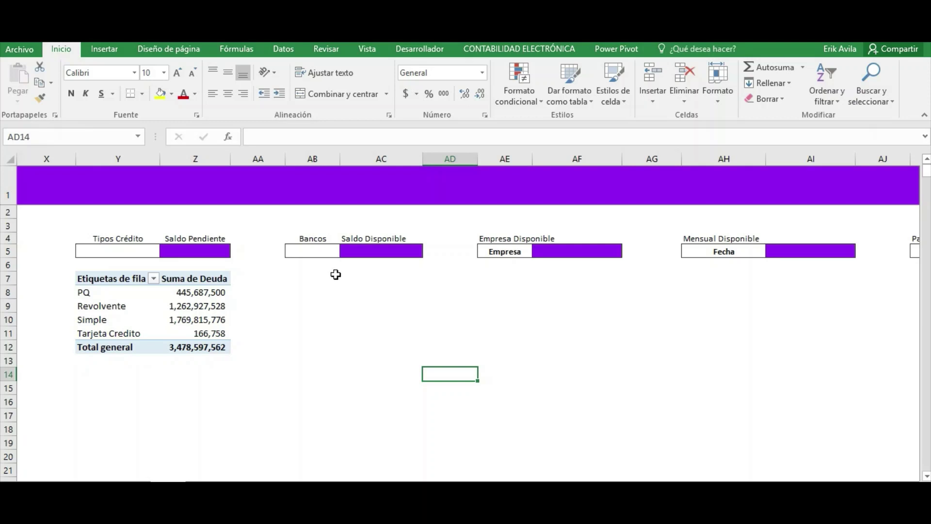
{"action": "left_click", "coordinate": [321, 295]}
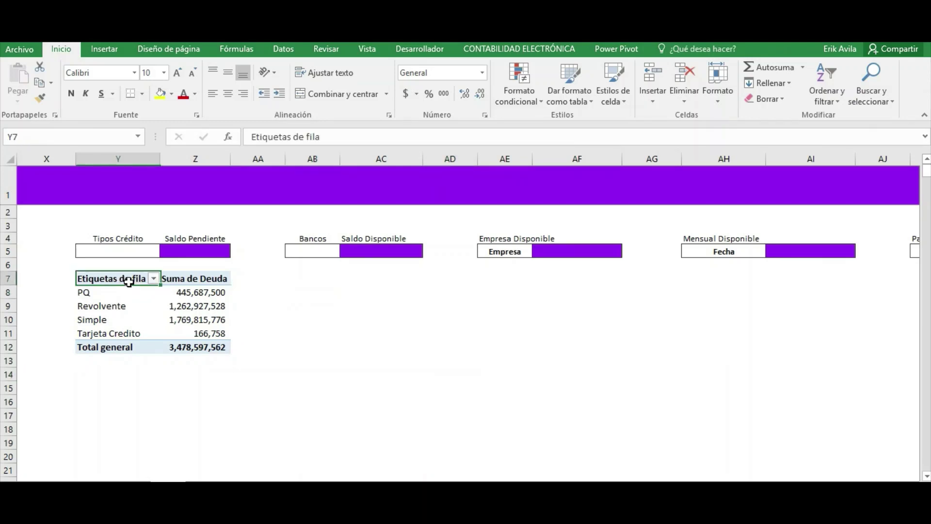
- Copy the Deuda credit-type pivot Y7:Z12 and paste it under the Bancos card at AB7
{"action": "left_click_drag", "start_coordinate": [123, 281], "coordinate": [196, 348]}
{"action": "key", "text": "ctrl+c"}
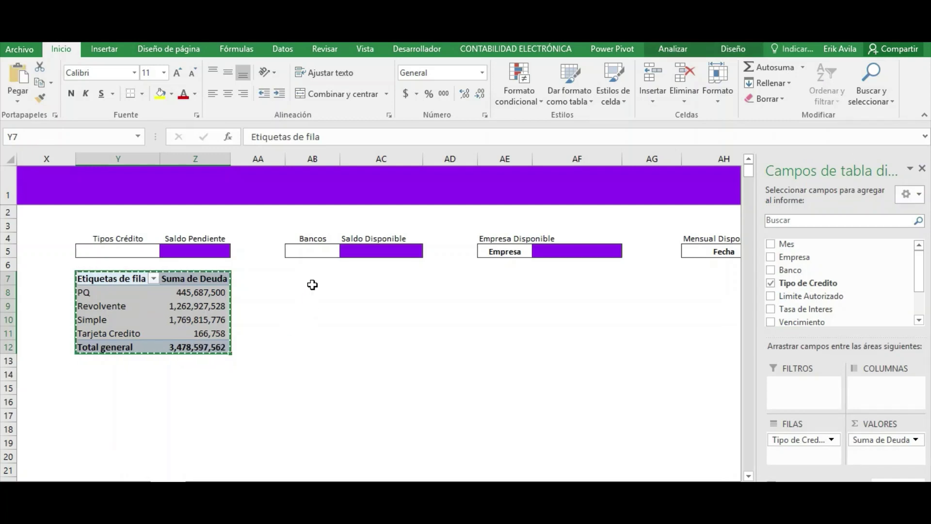
{"action": "left_click", "coordinate": [312, 283]}
{"action": "key", "text": "Return"}
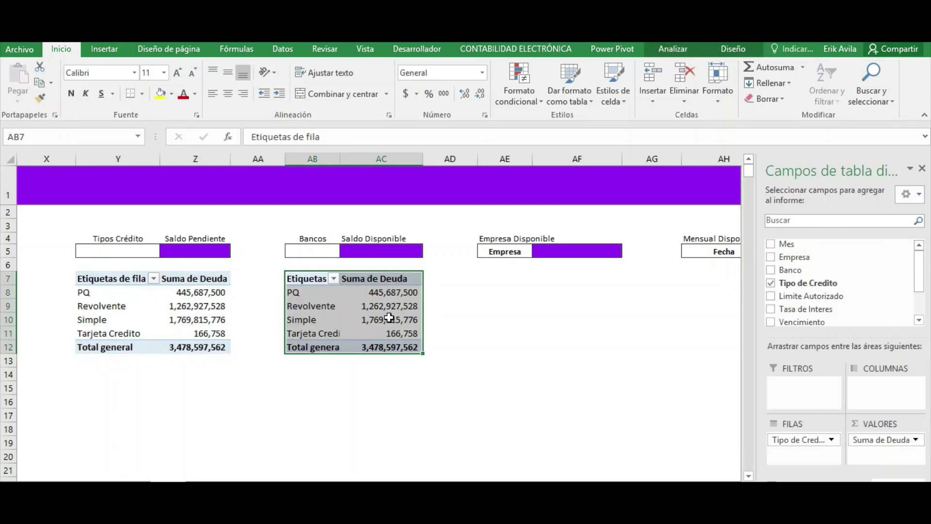
- Replace Tipo de Credito with Banco in the copied pivot's rows
{"action": "left_click", "coordinate": [390, 318]}
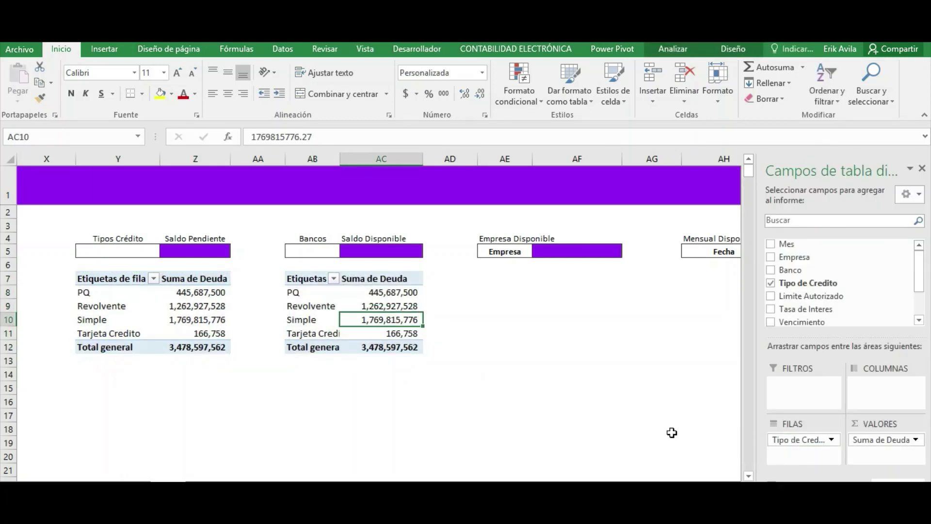
{"action": "left_click", "coordinate": [798, 283]}
{"action": "left_click_drag", "start_coordinate": [793, 274], "coordinate": [813, 401]}
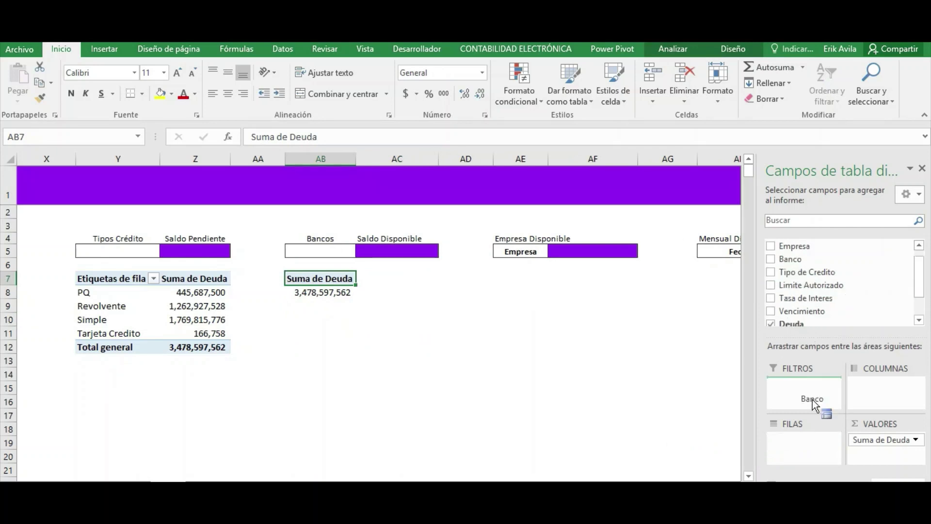
{"action": "left_click_drag", "start_coordinate": [817, 441], "coordinate": [815, 441]}
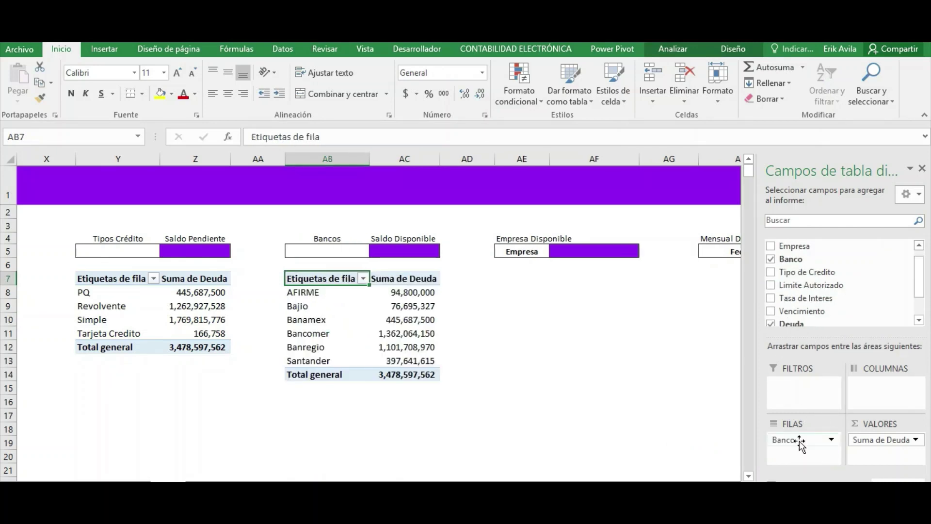
{"action": "left_click", "coordinate": [446, 329]}
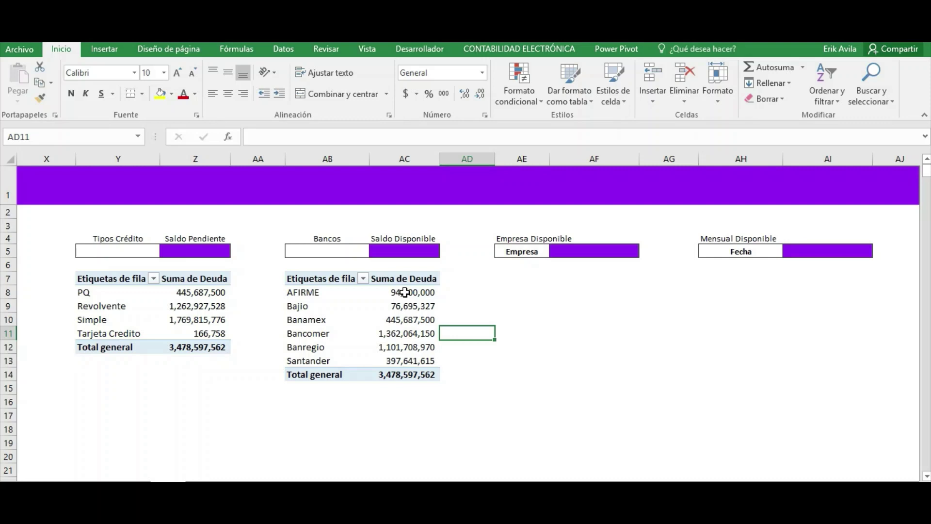
- Replace the bank pivot's Deuda sum with Disponible and check the Bancomer and total amounts
{"action": "left_click", "coordinate": [390, 372]}
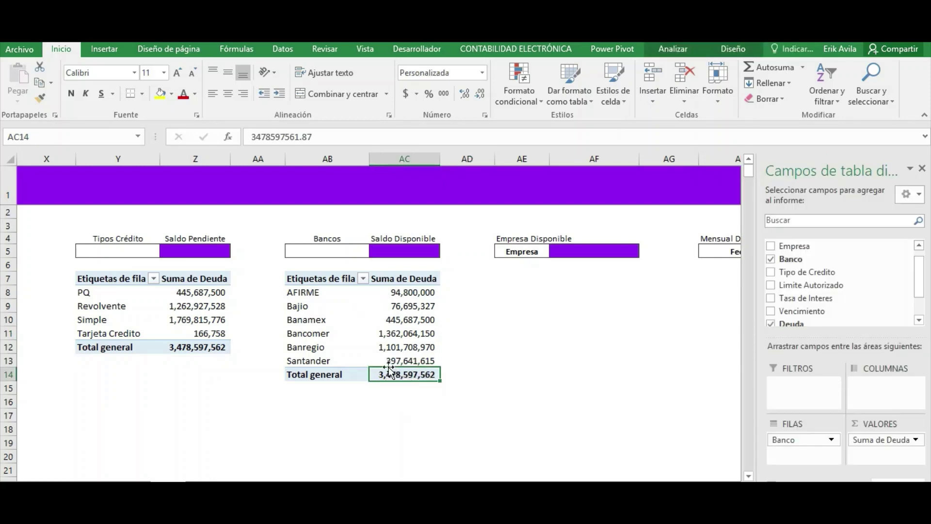
{"action": "left_click", "coordinate": [407, 307]}
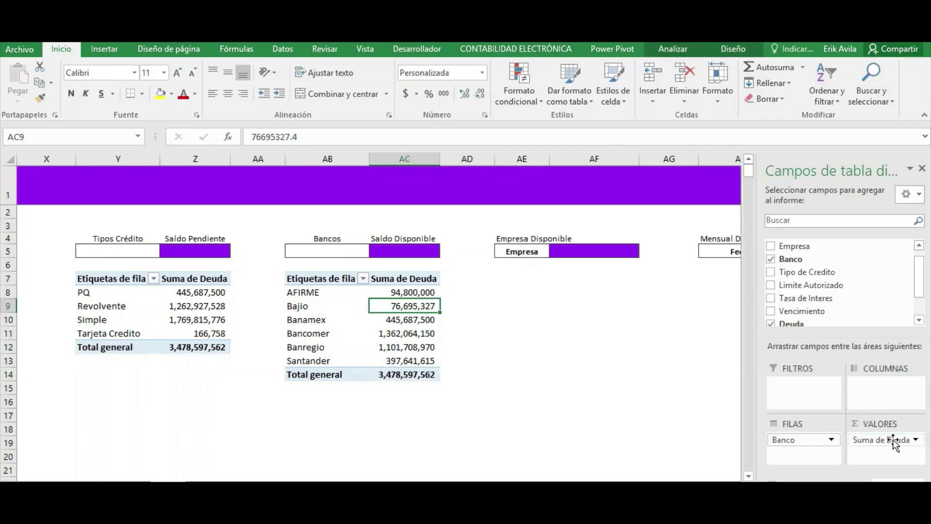
{"action": "left_click_drag", "start_coordinate": [892, 440], "coordinate": [663, 437]}
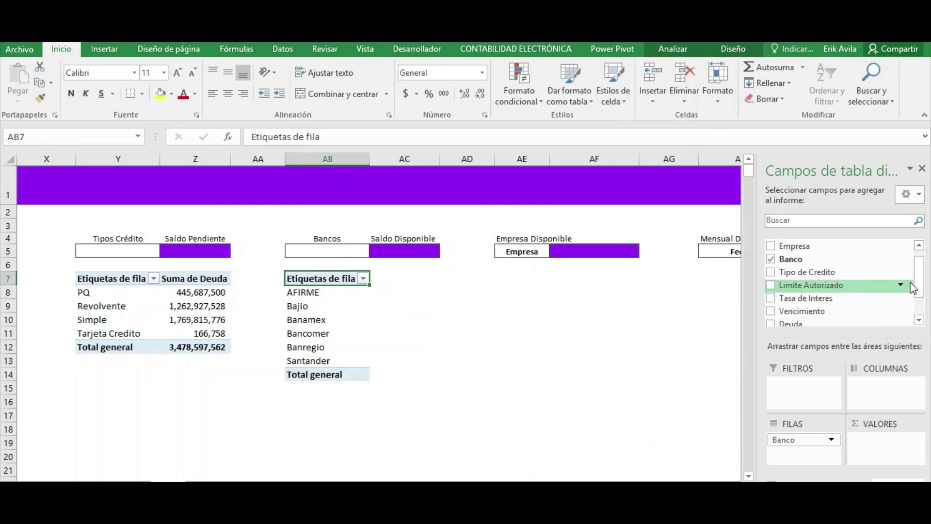
{"action": "scroll", "coordinate": [817, 296], "scroll_direction": "down", "scroll_amount": 2}
{"action": "left_click_drag", "start_coordinate": [816, 302], "coordinate": [876, 441]}
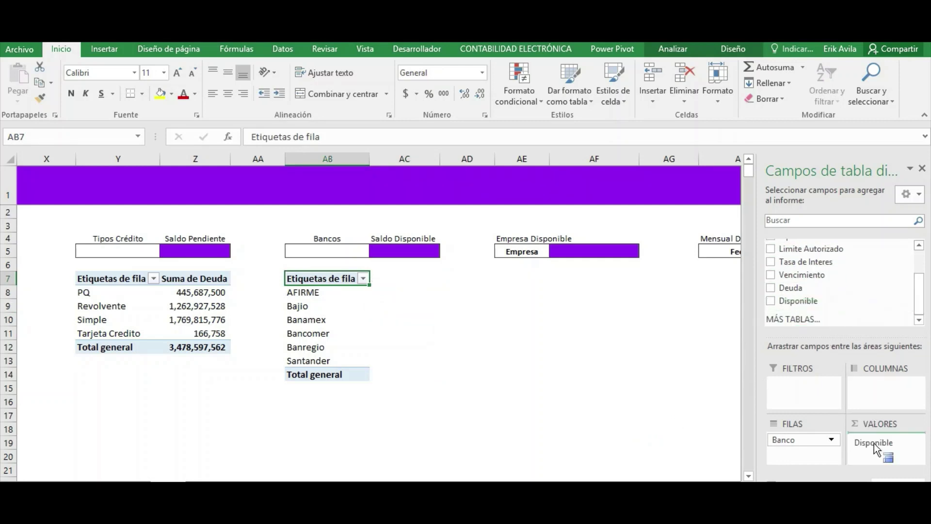
{"action": "left_click", "coordinate": [427, 333]}
{"action": "left_click", "coordinate": [401, 374]}
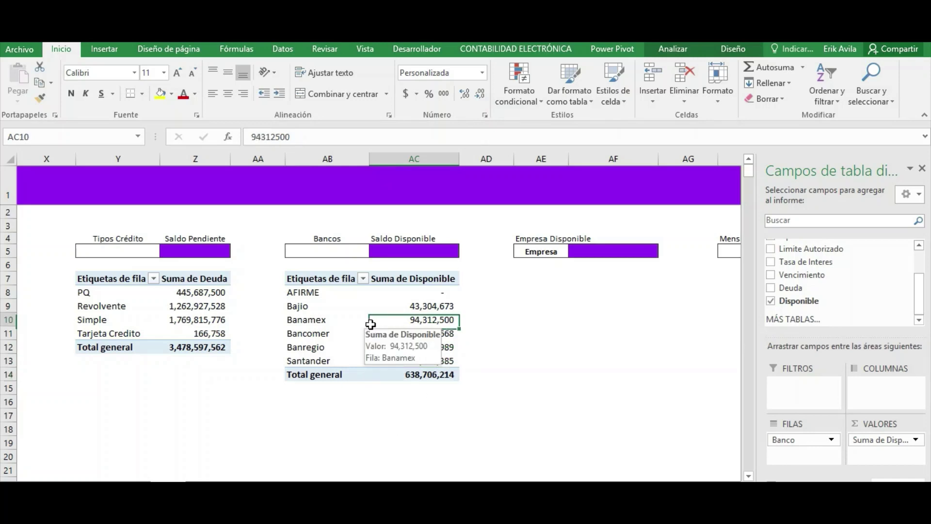
{"action": "left_click", "coordinate": [479, 330]}
- Check the empty space under the Empresa card, then return to the bank pivot
{"action": "left_click", "coordinate": [540, 281]}
{"action": "left_click", "coordinate": [652, 293]}
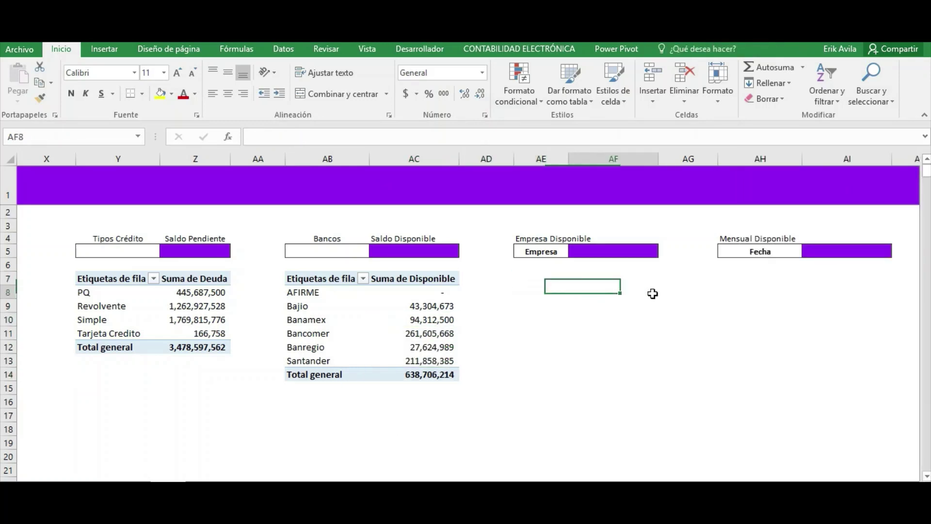
{"action": "key", "text": "Right"}
{"action": "key", "text": "Right"}
{"action": "key", "text": "Right"}
{"action": "key", "text": "Right"}
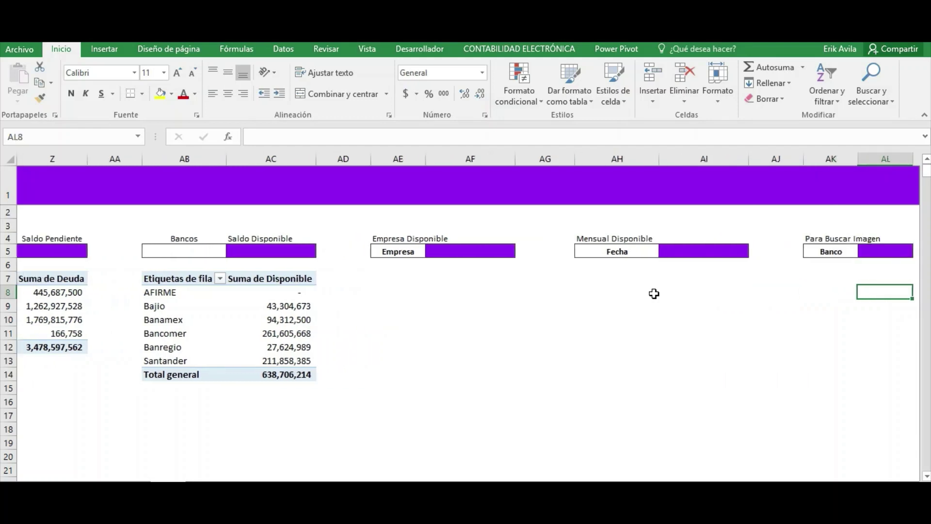
{"action": "left_click", "coordinate": [429, 279]}
{"action": "left_click", "coordinate": [408, 251]}
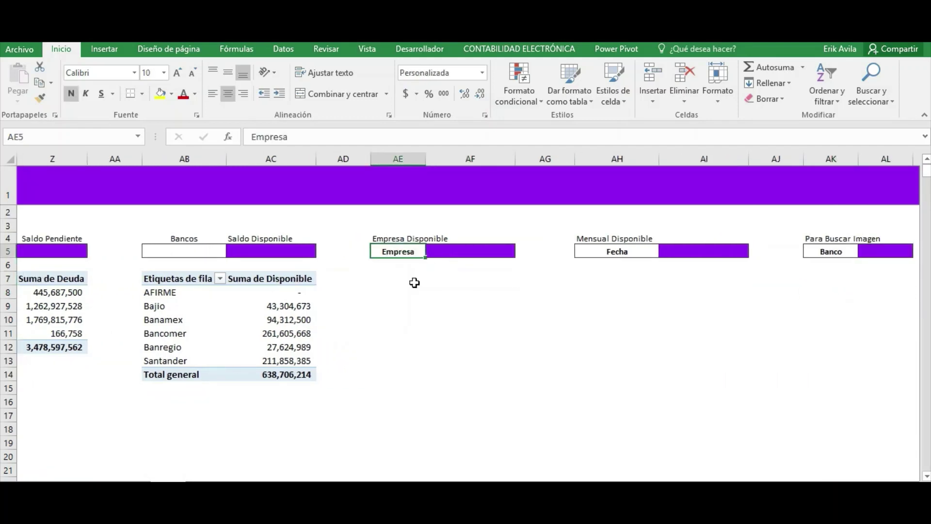
{"action": "left_click", "coordinate": [417, 305]}
{"action": "left_click", "coordinate": [160, 306]}
- Copy the whole bank pivot and paste it at AE7 under the Empresa card
{"action": "left_click_drag", "start_coordinate": [174, 279], "coordinate": [262, 368]}
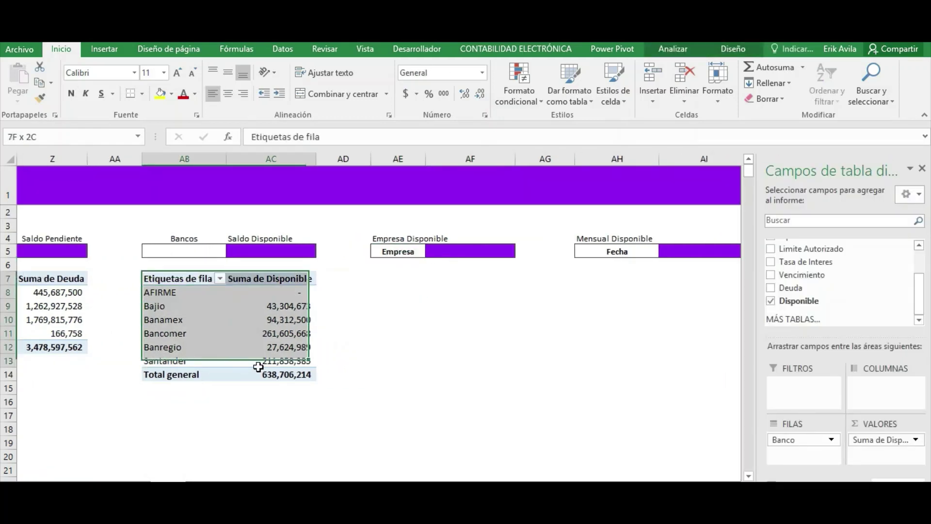
{"action": "key", "text": "ctrl+c"}
{"action": "left_click", "coordinate": [395, 278]}
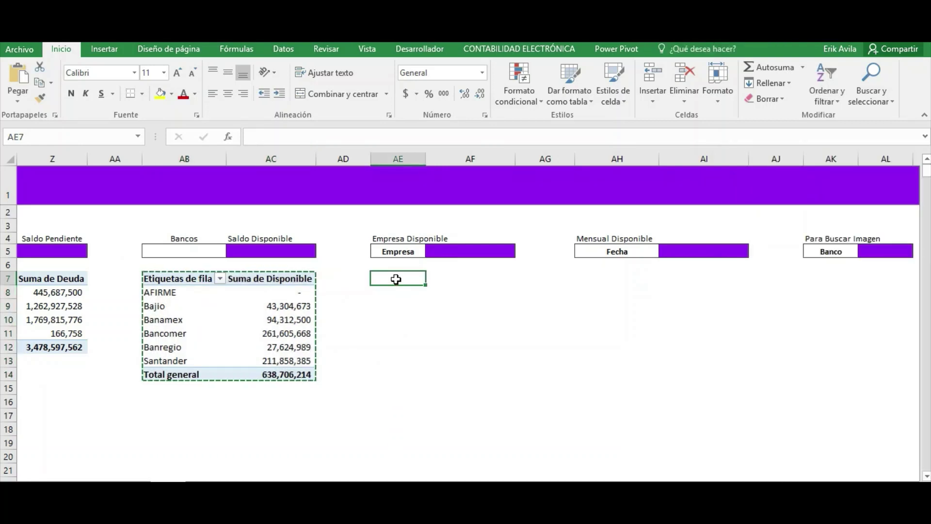
{"action": "key", "text": "ctrl+v"}
- List the AE7 pivot by Empresa instead of Banco
{"action": "left_click", "coordinate": [465, 308]}
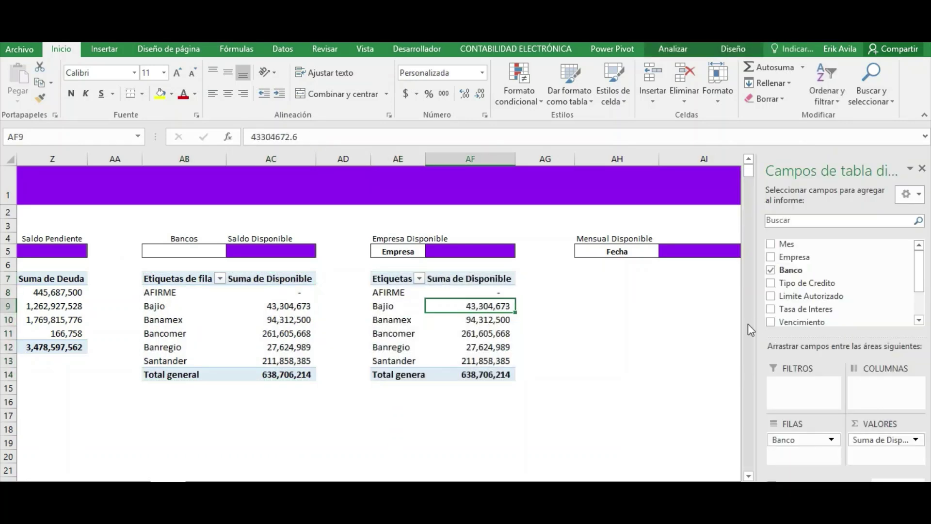
{"action": "left_click_drag", "start_coordinate": [806, 441], "coordinate": [695, 439]}
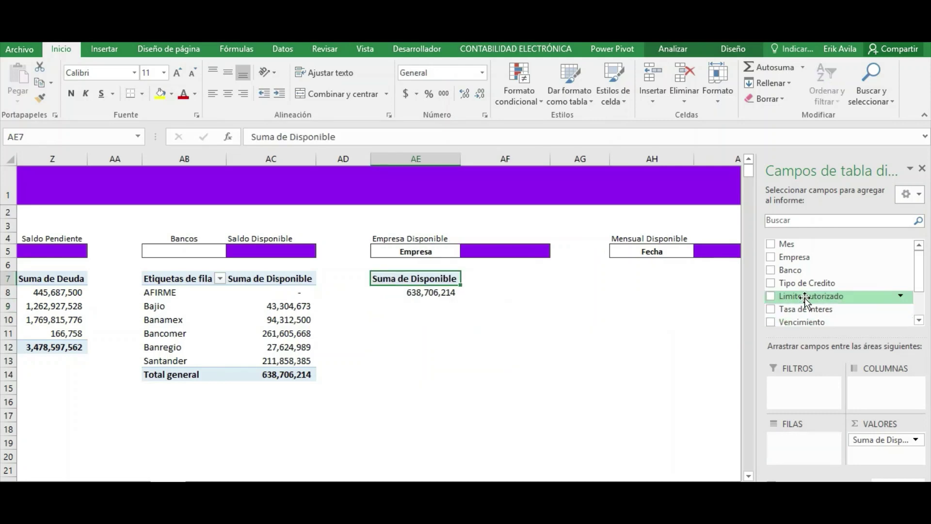
{"action": "left_click_drag", "start_coordinate": [808, 257], "coordinate": [809, 435]}
{"action": "left_click", "coordinate": [536, 333]}
- Check the Empresa 01 and Empresa 17 Disponible amounts in the company pivot
{"action": "left_click", "coordinate": [524, 292]}
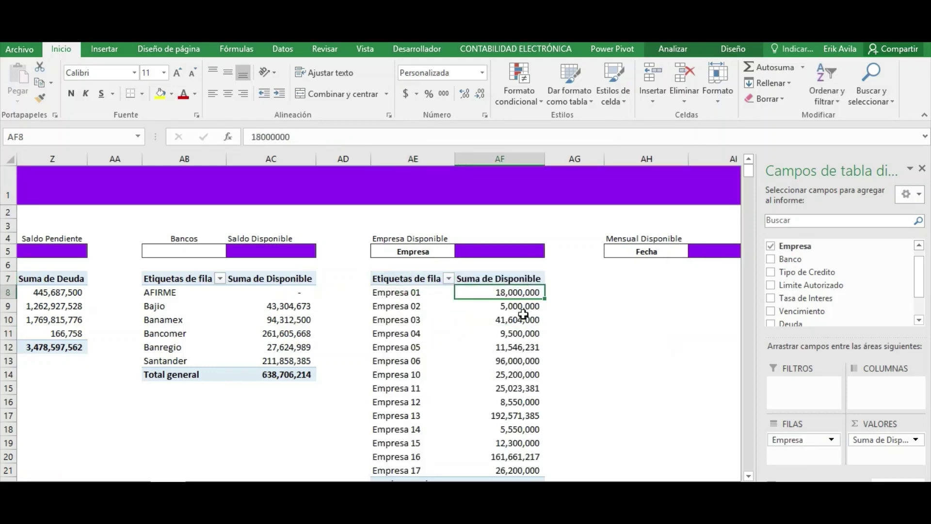
{"action": "scroll", "coordinate": [522, 340], "scroll_direction": "down", "scroll_amount": 1}
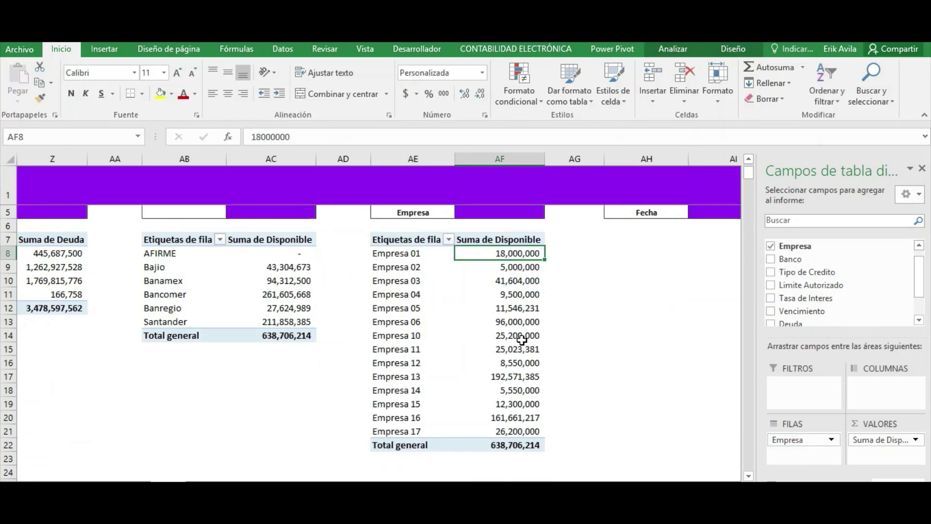
{"action": "left_click", "coordinate": [509, 431]}
{"action": "scroll", "coordinate": [524, 435], "scroll_direction": "up", "scroll_amount": 1}
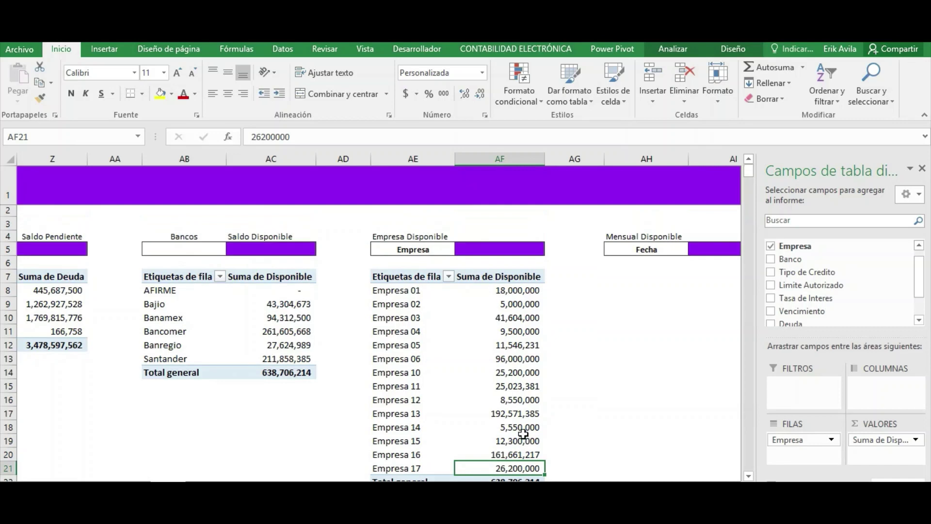
{"action": "left_click", "coordinate": [520, 292]}
{"action": "scroll", "coordinate": [515, 344], "scroll_direction": "down", "scroll_amount": 1}
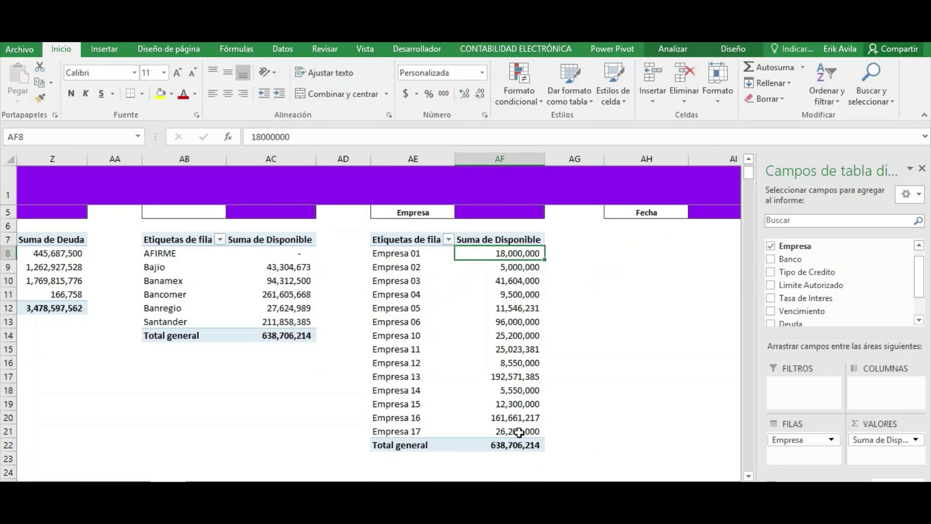
{"action": "scroll", "coordinate": [518, 432], "scroll_direction": "up", "scroll_amount": 1}
{"action": "left_click", "coordinate": [574, 319]}
- Copy the company pivot and paste it at AH7 under the Mensual Disponible card
{"action": "key", "text": "Right"}
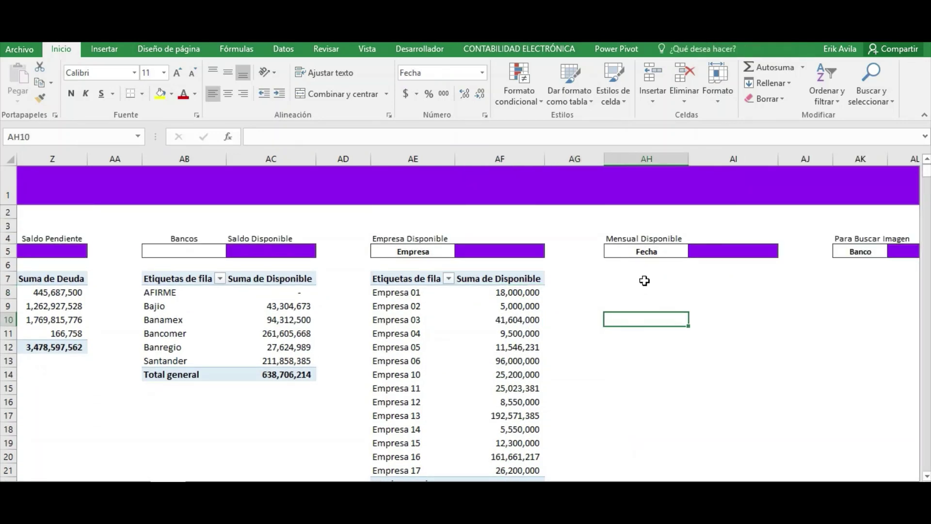
{"action": "left_click", "coordinate": [645, 279]}
{"action": "key", "text": "Right"}
{"action": "key", "text": "Right"}
{"action": "key", "text": "Right"}
{"action": "key", "text": "Right"}
{"action": "key", "text": "Right"}
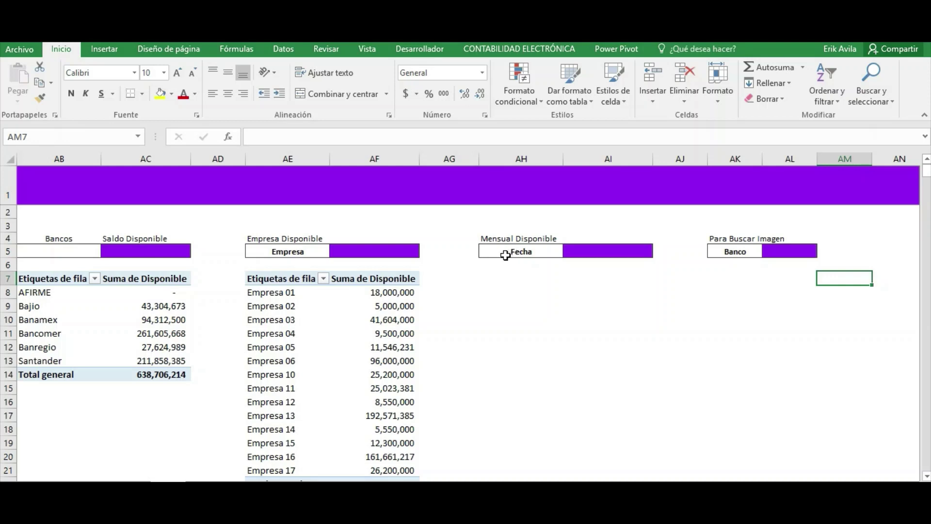
{"action": "left_click", "coordinate": [286, 287]}
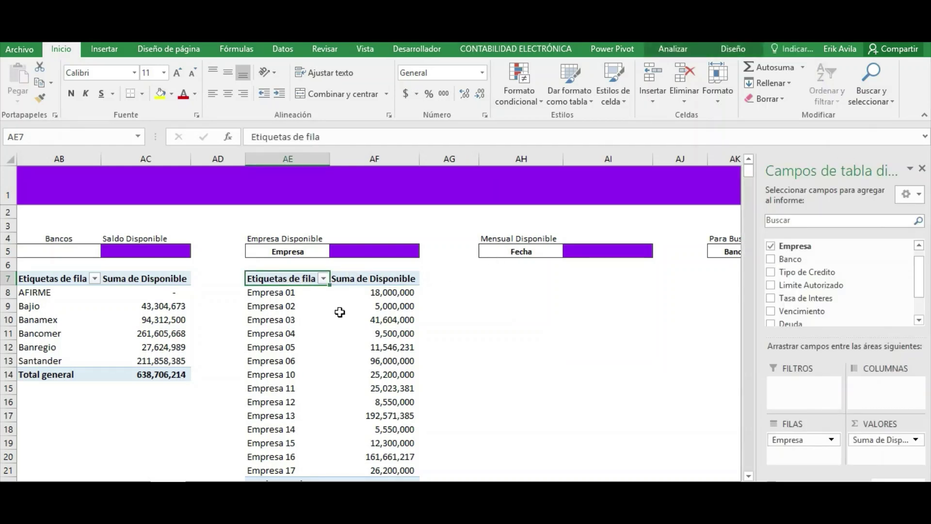
{"action": "key", "text": "ctrl+a"}
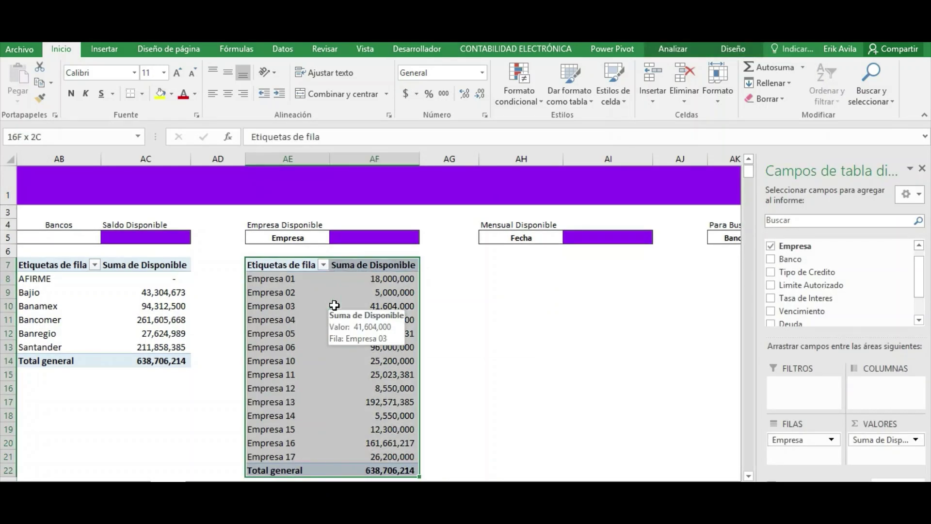
{"action": "key", "text": "ctrl+c"}
{"action": "key", "text": "Right"}
{"action": "key", "text": "Right"}
{"action": "key", "text": "Right"}
{"action": "key", "text": "ctrl+v"}
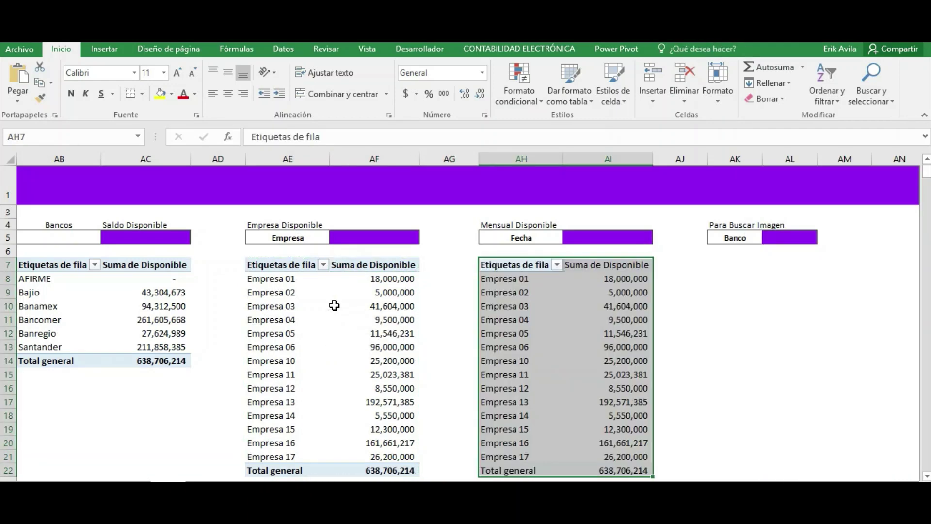
- Group the AH7 pivot by Mes instead of Empresa, showing ene through dic
{"action": "left_click", "coordinate": [555, 307]}
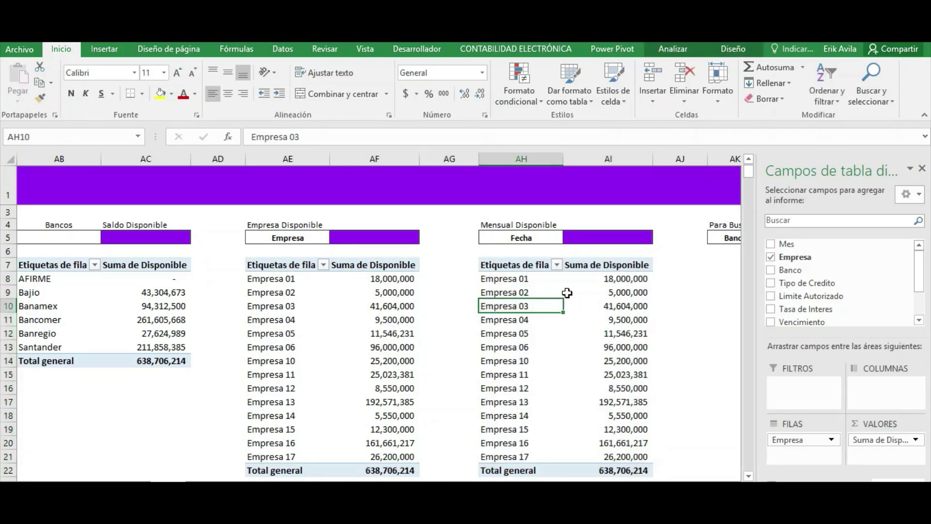
{"action": "left_click_drag", "start_coordinate": [802, 440], "coordinate": [721, 430]}
{"action": "scroll", "coordinate": [786, 277], "scroll_direction": "down", "scroll_amount": 2}
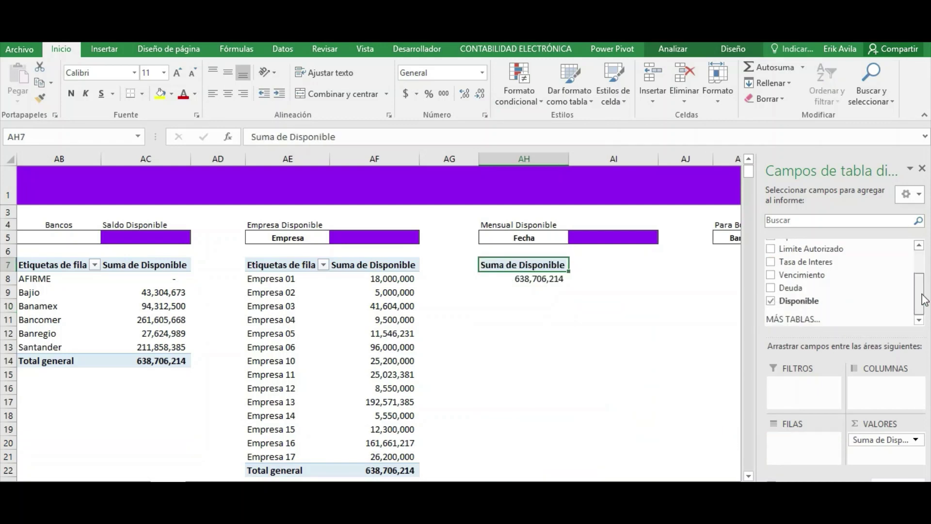
{"action": "scroll", "coordinate": [795, 257], "scroll_direction": "up", "scroll_amount": 2}
{"action": "mouse_move", "coordinate": [787, 244]}
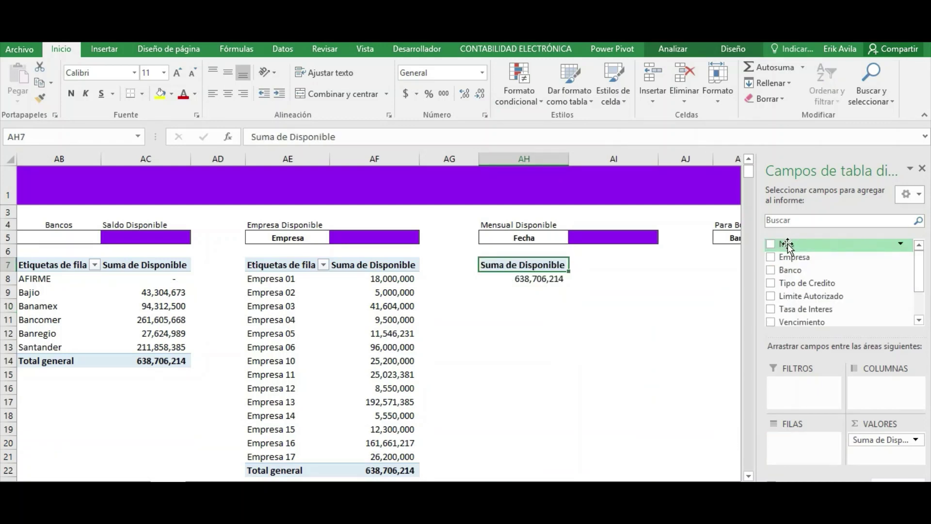
{"action": "left_click_drag", "start_coordinate": [788, 246], "coordinate": [811, 439]}
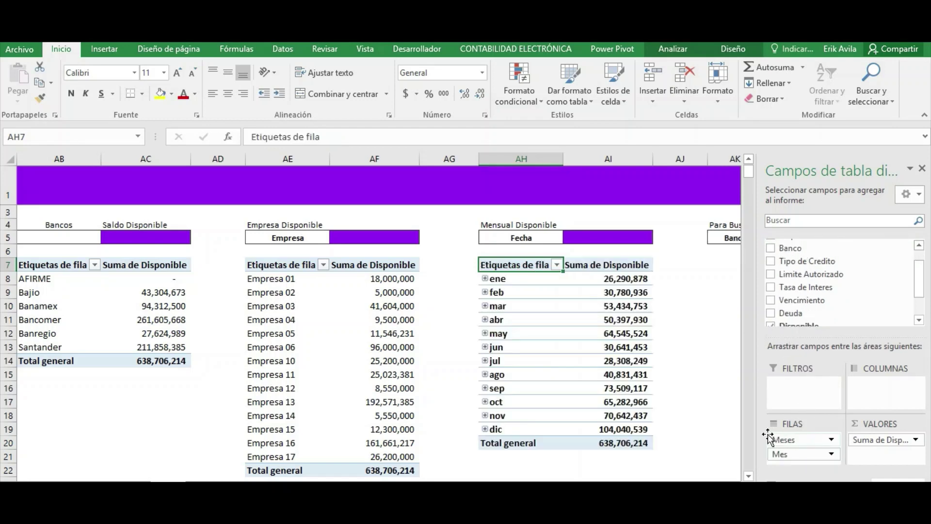
{"action": "left_click", "coordinate": [614, 283]}
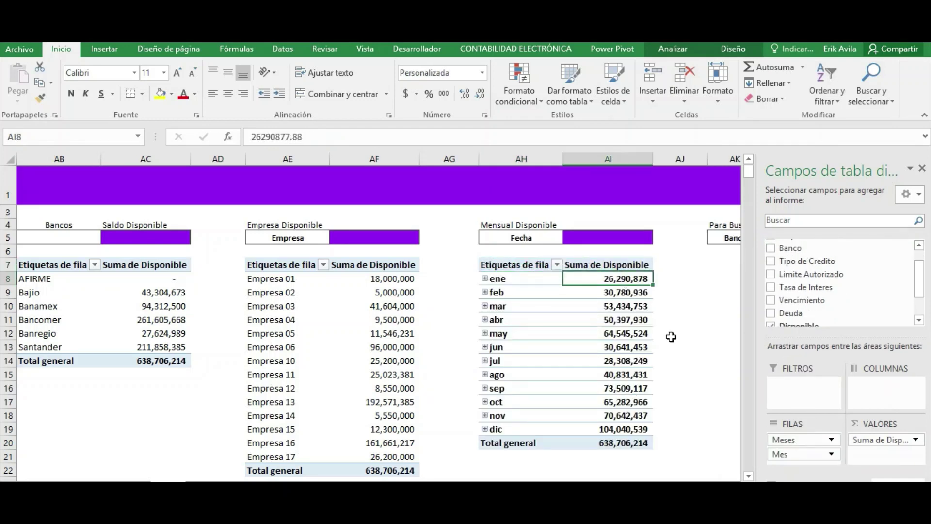
{"action": "key", "text": "ctrl+Down"}
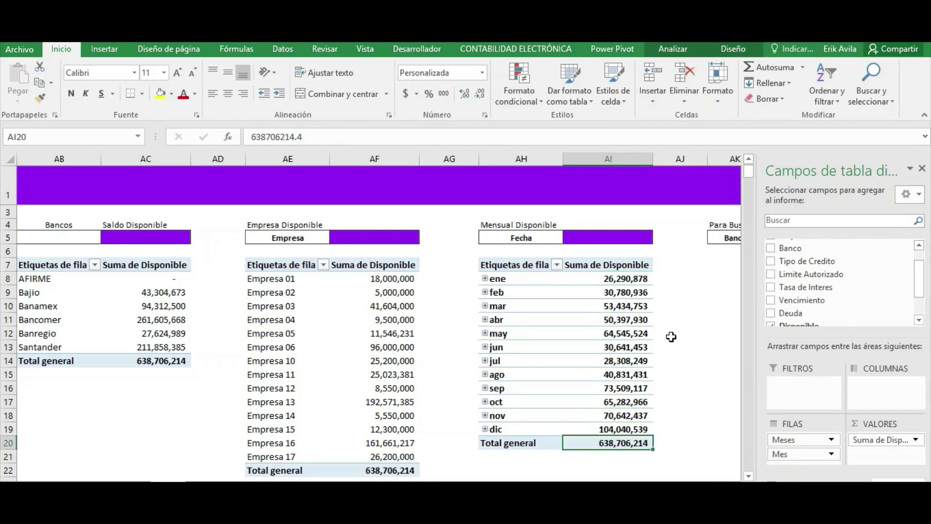
{"action": "key", "text": "Up"}
{"action": "key", "text": "Up"}
{"action": "key", "text": "Down"}
{"action": "key", "text": "Down"}
{"action": "key", "text": "Up"}
{"action": "key", "text": "Up"}
{"action": "key", "text": "Down"}
{"action": "key", "text": "Down"}
{"action": "key", "text": "Up"}
{"action": "key", "text": "Up"}
{"action": "key", "text": "Up"}
{"action": "key", "text": "Up"}
{"action": "key", "text": "ctrl+Up"}
{"action": "key", "text": "Up"}
{"action": "key", "text": "Up"}
{"action": "key", "text": "Down"}
{"action": "key", "text": "Down"}
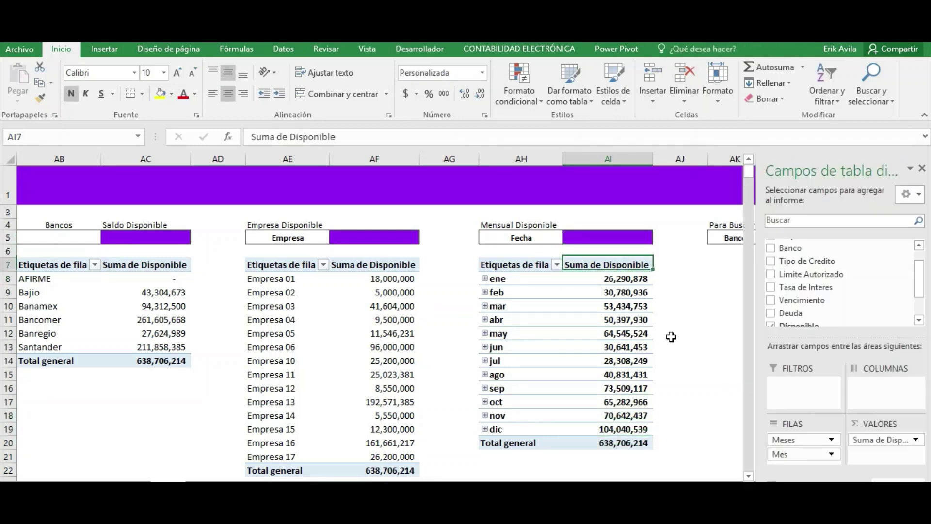
{"action": "key", "text": "Down"}
{"action": "key", "text": "Down"}
{"action": "key", "text": "Right"}
{"action": "key", "text": "Right"}
{"action": "key", "text": "Right"}
{"action": "key", "text": "Right"}
{"action": "key", "text": "Left"}
{"action": "key", "text": "Left"}
{"action": "key", "text": "Left"}
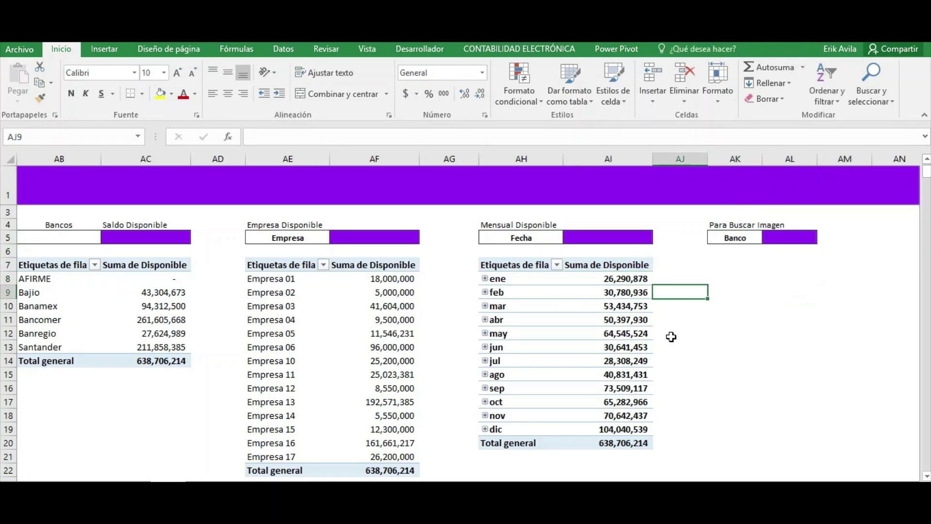
{"action": "key", "text": "Right"}
{"action": "key", "text": "Right"}
{"action": "key", "text": "Right"}
{"action": "key", "text": "Right"}
{"action": "key", "text": "Right"}
{"action": "key", "text": "Left"}
{"action": "key", "text": "Left"}
{"action": "key", "text": "Left"}
{"action": "key", "text": "Left"}
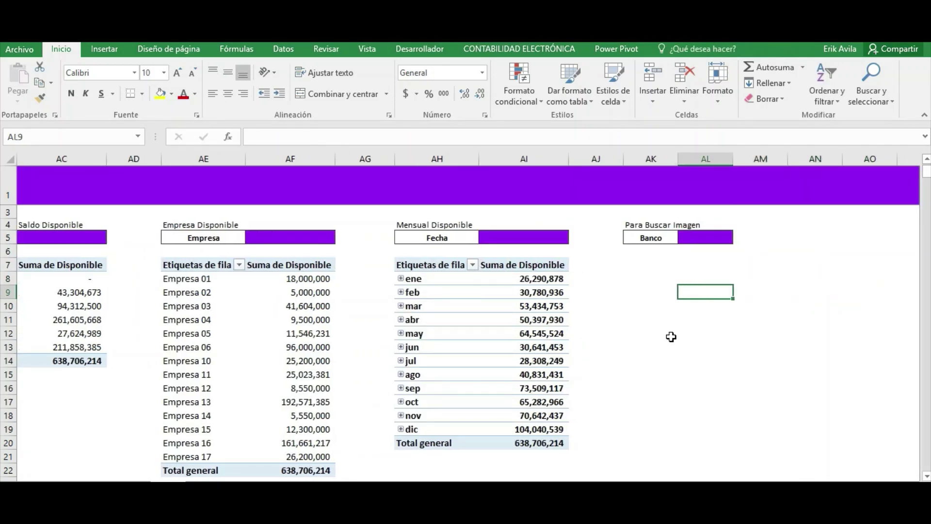
{"action": "key", "text": "Left"}
{"action": "key", "text": "Left"}
{"action": "key", "text": "Left"}
{"action": "key", "text": "Up"}
{"action": "key", "text": "Up"}
{"action": "key", "text": "Up"}
{"action": "key", "text": "Right"}
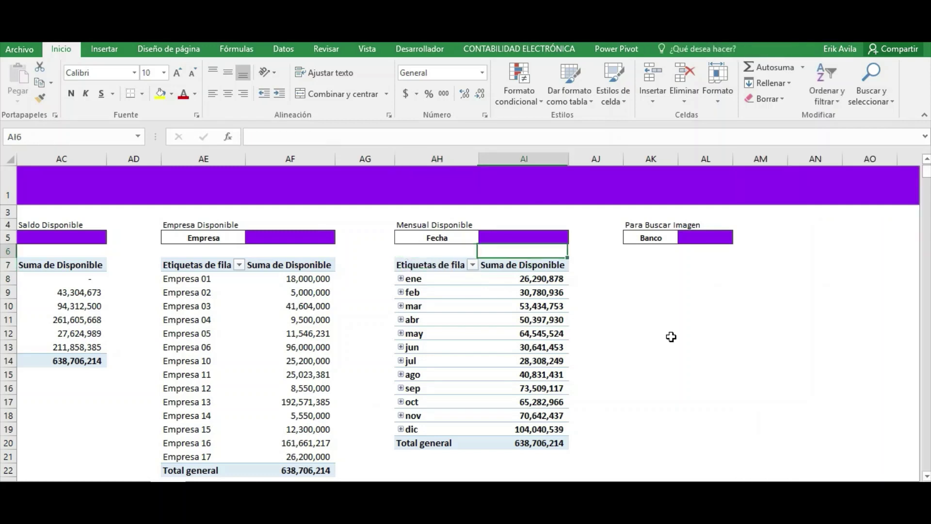
{"action": "key", "text": "Right"}
{"action": "key", "text": "Right"}
{"action": "key", "text": "Right"}
{"action": "key", "text": "Right"}
{"action": "key", "text": "Right"}
{"action": "key", "text": "Right"}
{"action": "key", "text": "Right"}
{"action": "key", "text": "Left"}
{"action": "key", "text": "Left"}
{"action": "key", "text": "Left"}
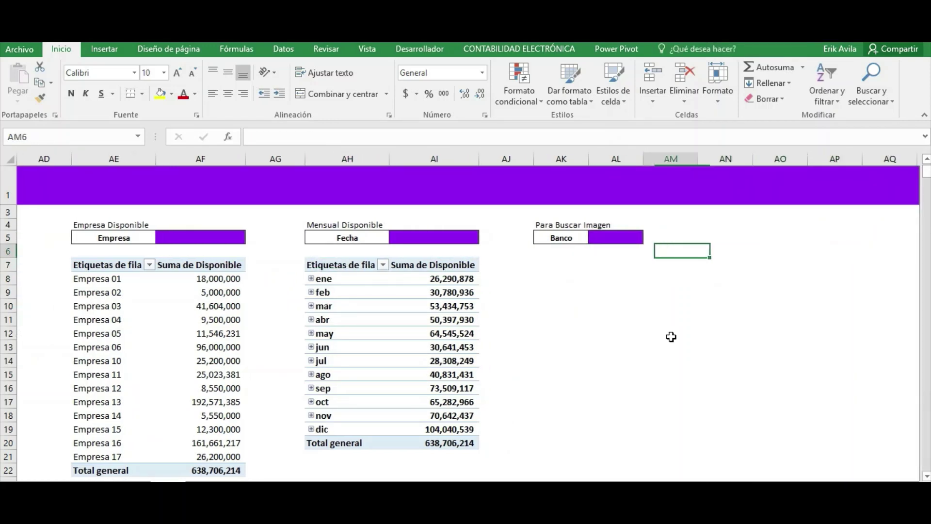
{"action": "key", "text": "Left"}
{"action": "key", "text": "Left"}
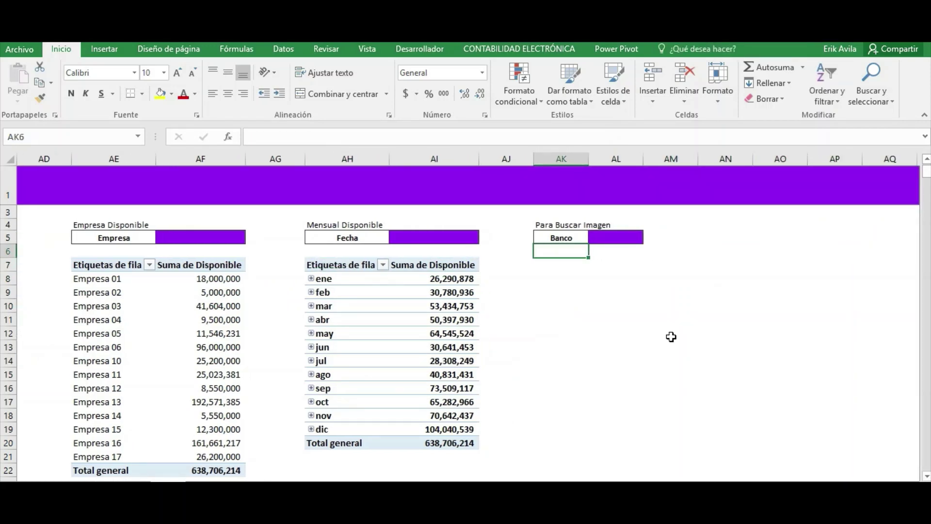
{"action": "key", "text": "Up"}
{"action": "key", "text": "Up"}
{"action": "key", "text": "Down"}
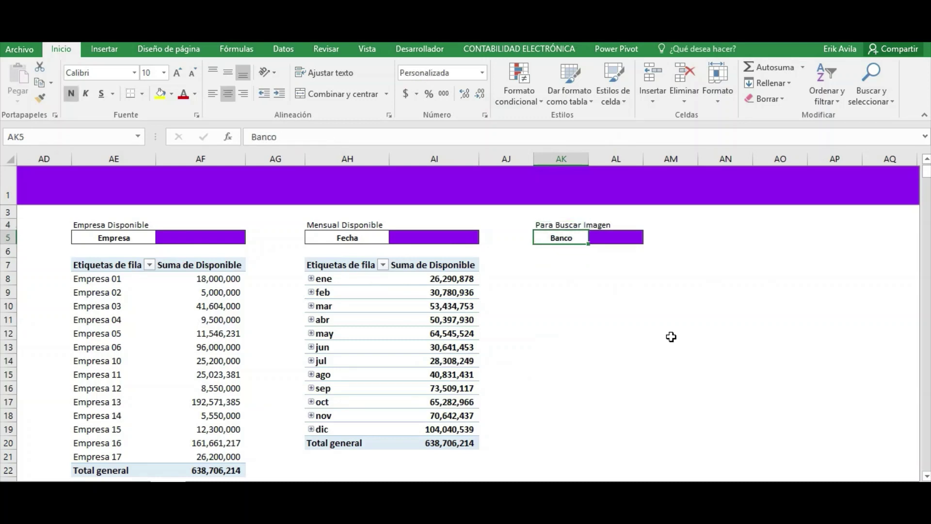
{"action": "key", "text": "Up"}
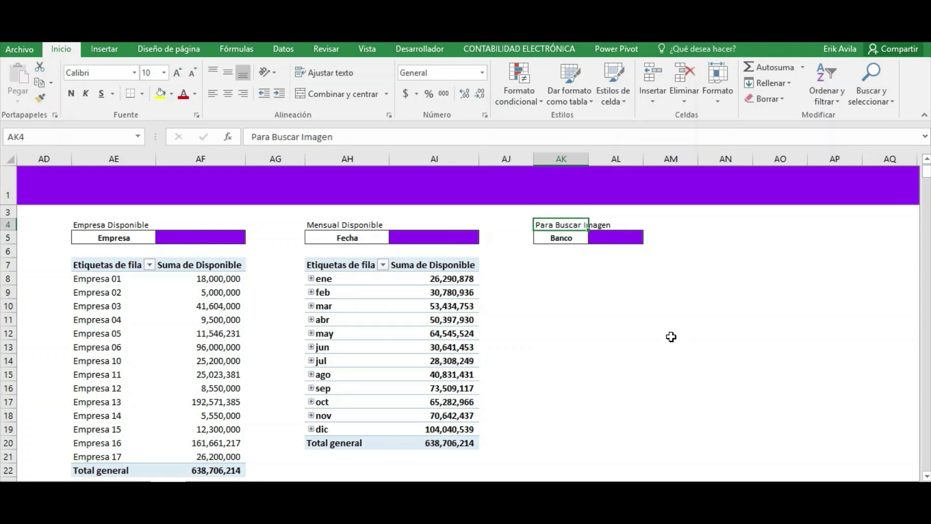
{"action": "key", "text": "Down"}
{"action": "key", "text": "Up"}
{"action": "key", "text": "Right"}
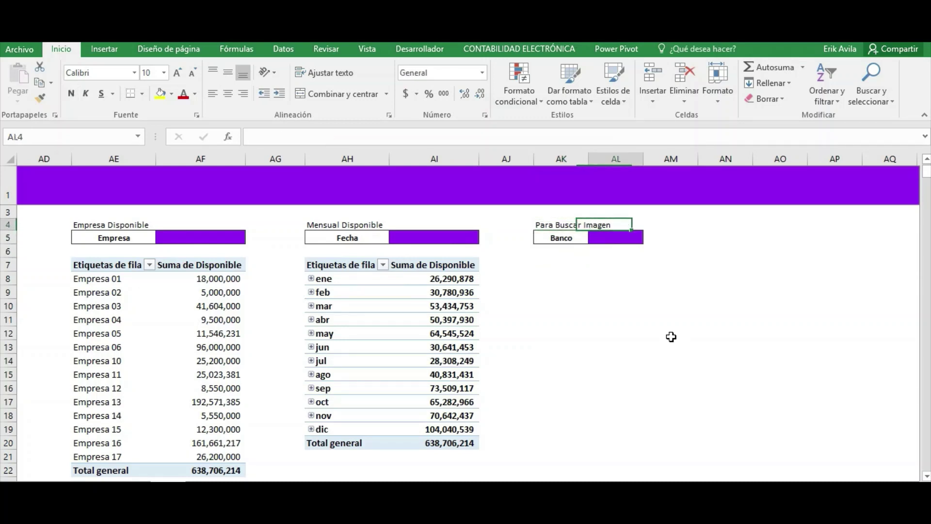
{"action": "key", "text": "Down"}
{"action": "key", "text": "Left"}
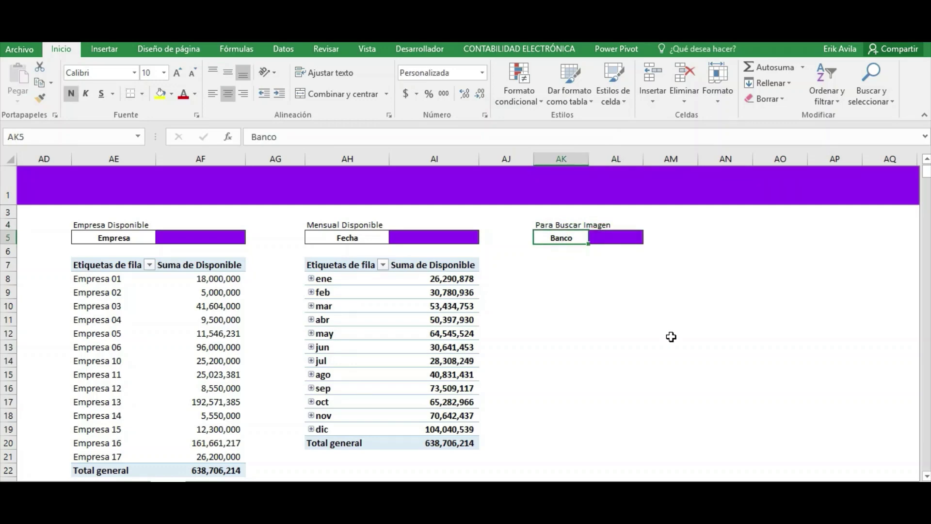
{"action": "key", "text": "Left"}
{"action": "key", "text": "Left"}
{"action": "key", "text": "Left"}
{"action": "key", "text": "Left"}
{"action": "key", "text": "Left"}
{"action": "key", "text": "Left"}
{"action": "key", "text": "Left"}
{"action": "key", "text": "Left"}
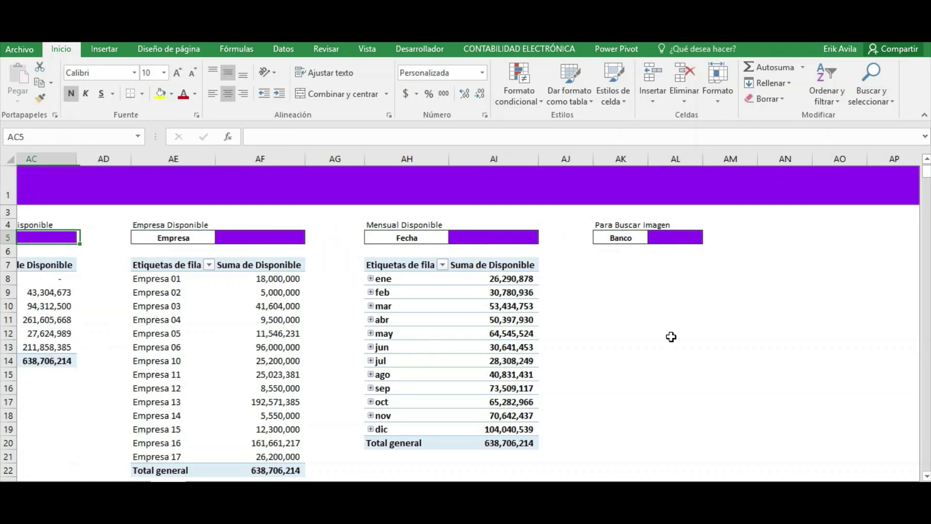
{"action": "key", "text": "Left"}
{"action": "key", "text": "Left"}
{"action": "key", "text": "Left"}
{"action": "key", "text": "Left"}
{"action": "key", "text": "Left"}
{"action": "key", "text": "Left"}
{"action": "key", "text": "Left"}
{"action": "key", "text": "Left"}
{"action": "key", "text": "Left"}
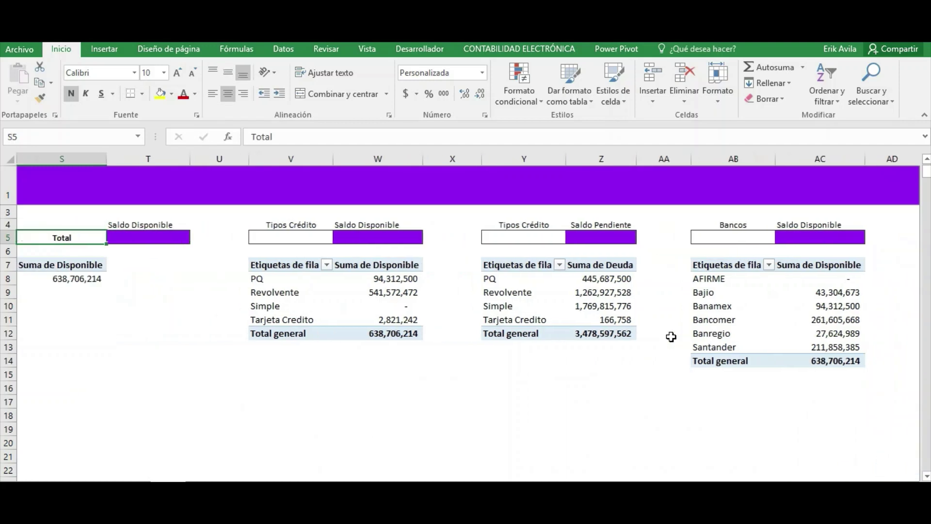
{"action": "key", "text": "Left"}
{"action": "key", "text": "Left"}
{"action": "key", "text": "Left"}
{"action": "key", "text": "Left"}
{"action": "key", "text": "Left"}
{"action": "key", "text": "Left"}
{"action": "key", "text": "Right"}
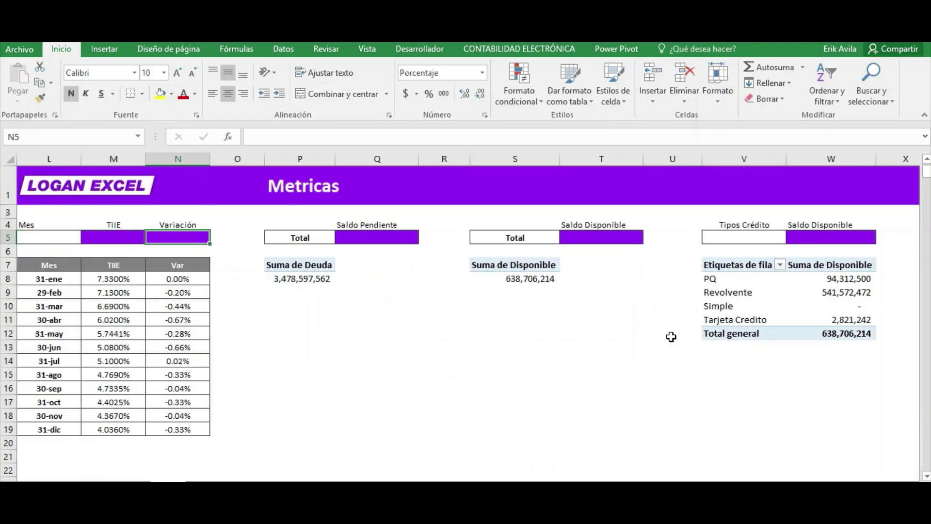
{"action": "key", "text": "Right"}
{"action": "key", "text": "Right"}
{"action": "key", "text": "Right"}
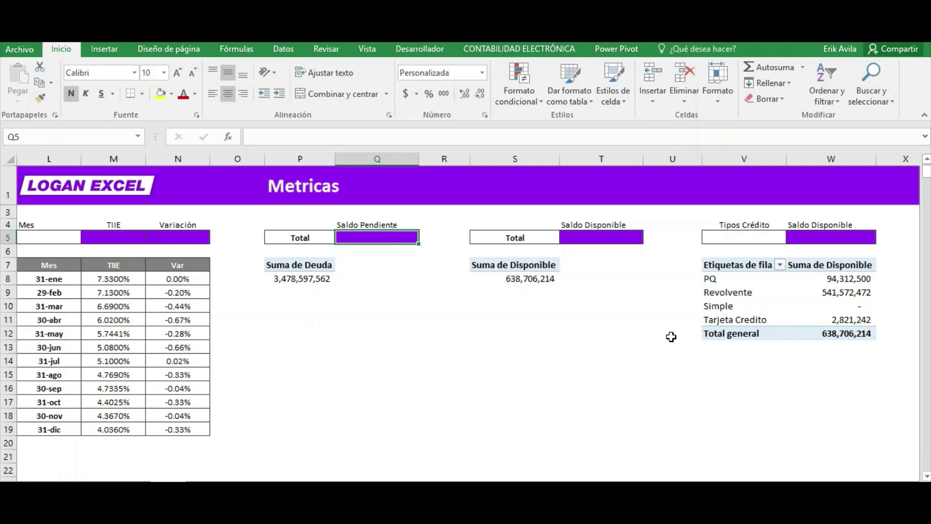
- Return to the purple dashboard sheet and select the 'Financiamiento Lineas de Credito 2020' title box at the right
{"action": "key", "text": "ctrl+Page_Up"}
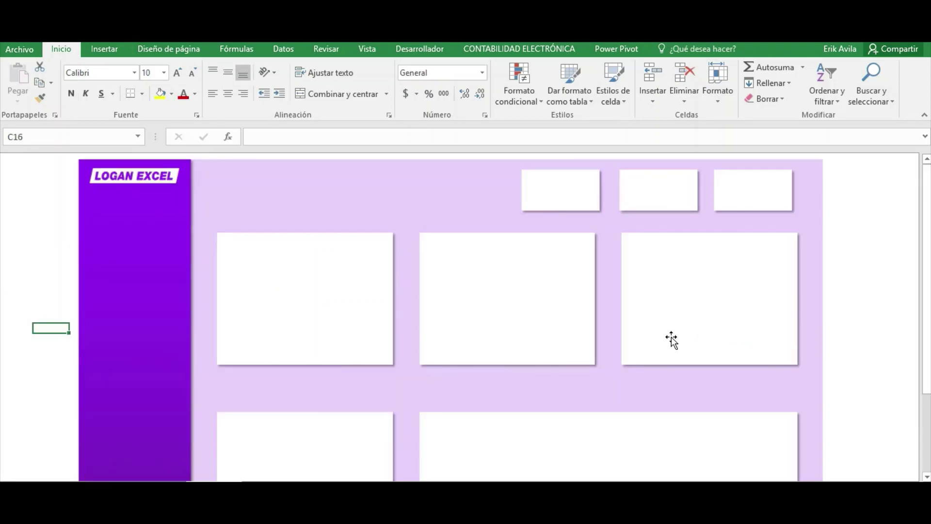
{"action": "scroll", "coordinate": [346, 294], "scroll_direction": "down", "scroll_amount": 1}
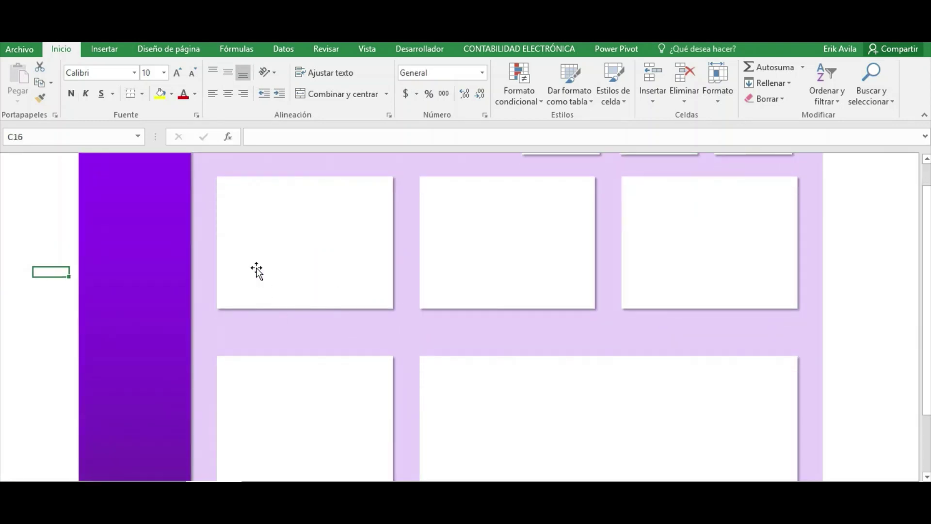
{"action": "scroll", "coordinate": [242, 277], "scroll_direction": "up", "scroll_amount": 1}
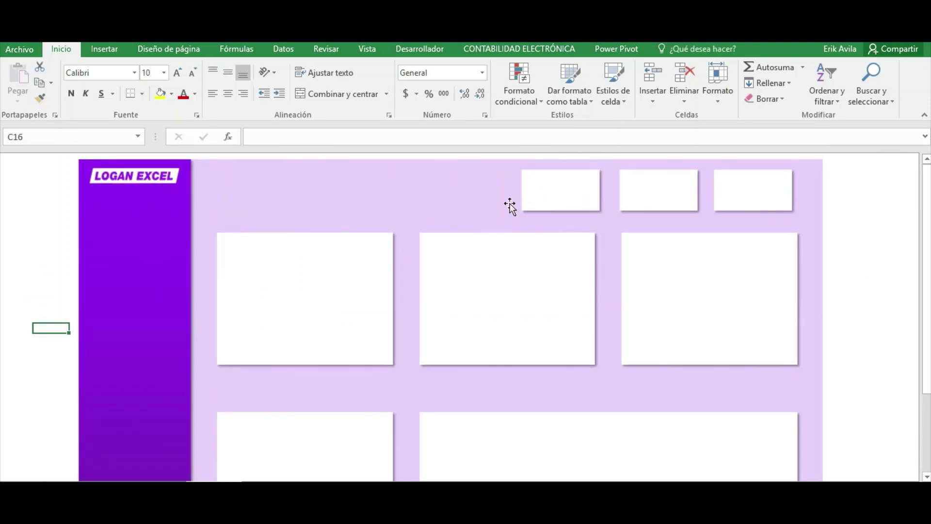
{"action": "scroll", "coordinate": [307, 308], "scroll_direction": "down", "scroll_amount": 1}
{"action": "scroll", "coordinate": [312, 307], "scroll_direction": "down", "scroll_amount": 2}
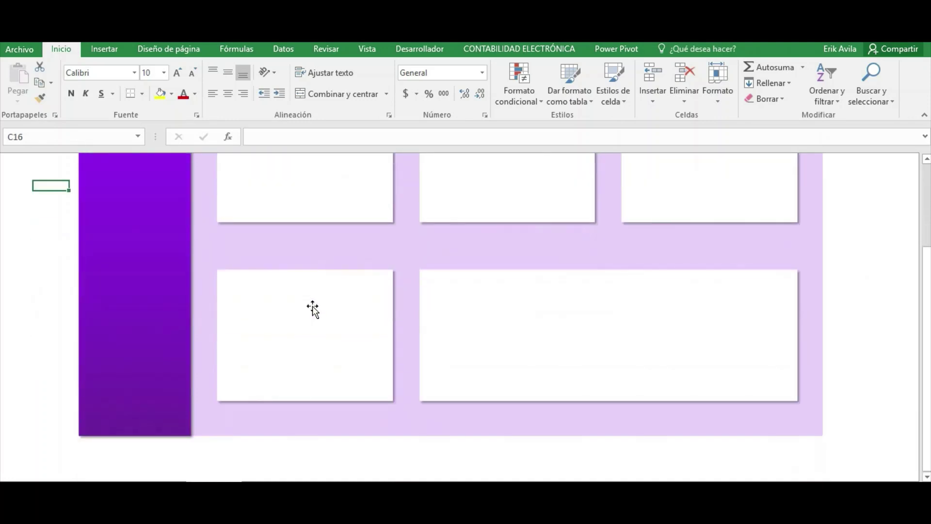
{"action": "scroll", "coordinate": [313, 310], "scroll_direction": "up", "scroll_amount": 3}
{"action": "left_click_drag", "start_coordinate": [747, 480], "coordinate": [838, 480]}
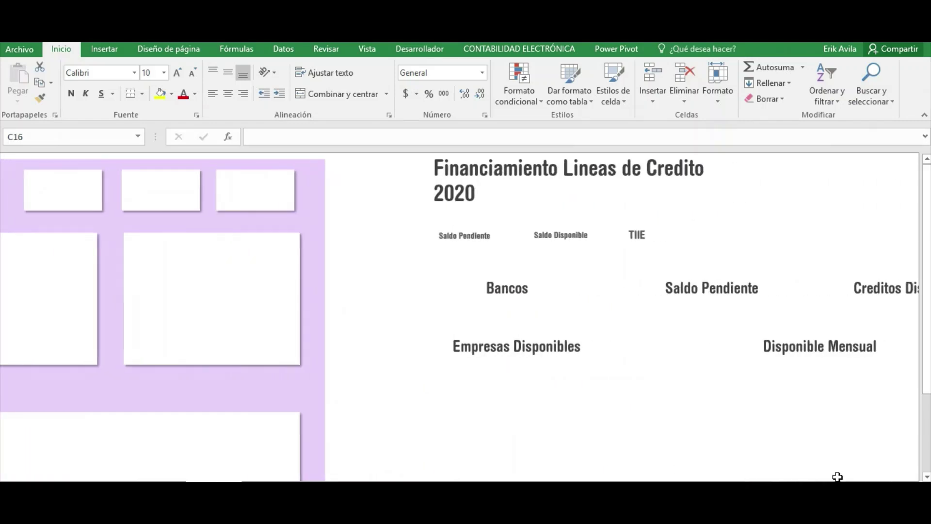
{"action": "left_click", "coordinate": [518, 170]}
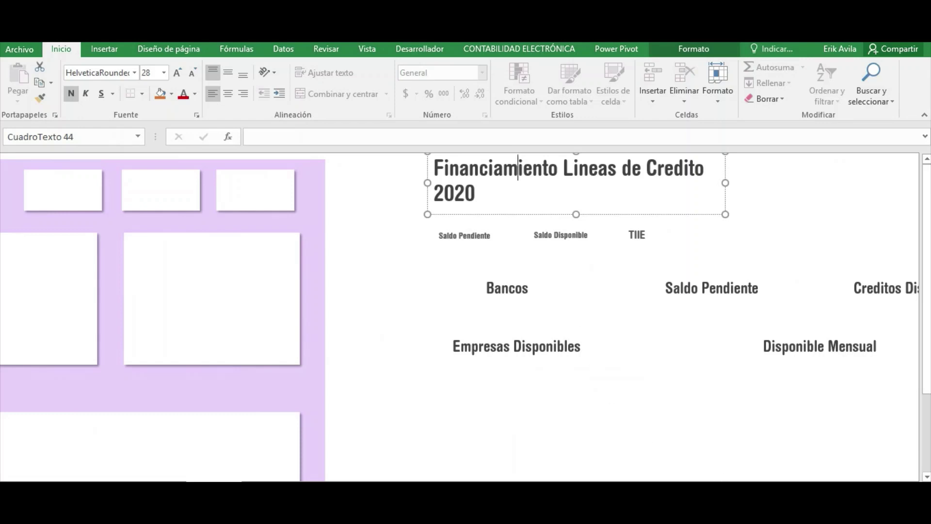
- Move the 'Financiamiento Lineas de Credito 2020' title to the dashboard's top left, beside the KPI cards
{"action": "left_click_drag", "start_coordinate": [834, 480], "coordinate": [809, 480]}
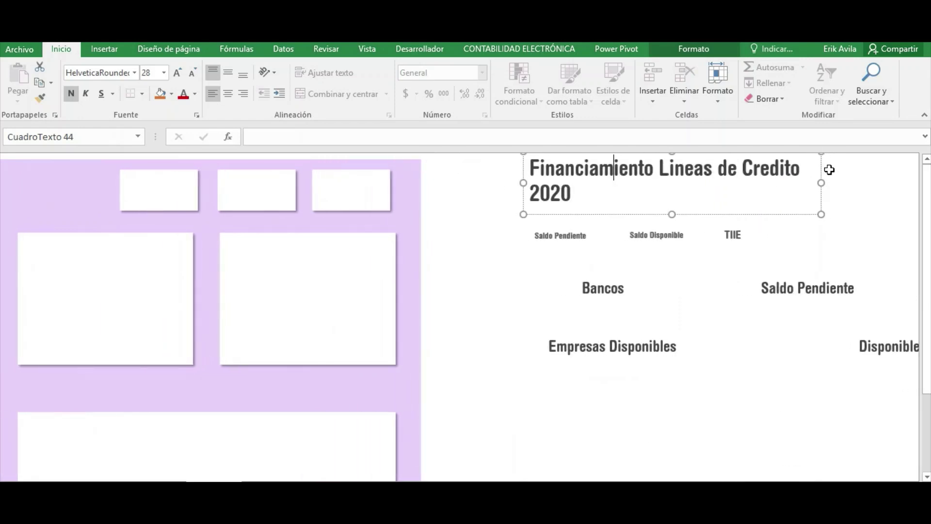
{"action": "left_click_drag", "start_coordinate": [821, 170], "coordinate": [198, 184]}
{"action": "left_click_drag", "start_coordinate": [732, 480], "coordinate": [588, 480]}
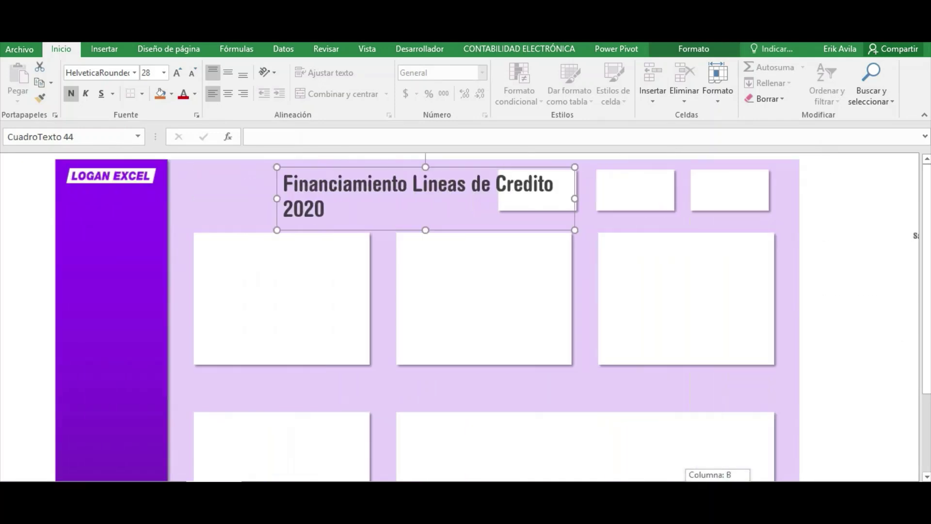
{"action": "scroll", "coordinate": [159, 332], "scroll_direction": "down", "scroll_amount": 1}
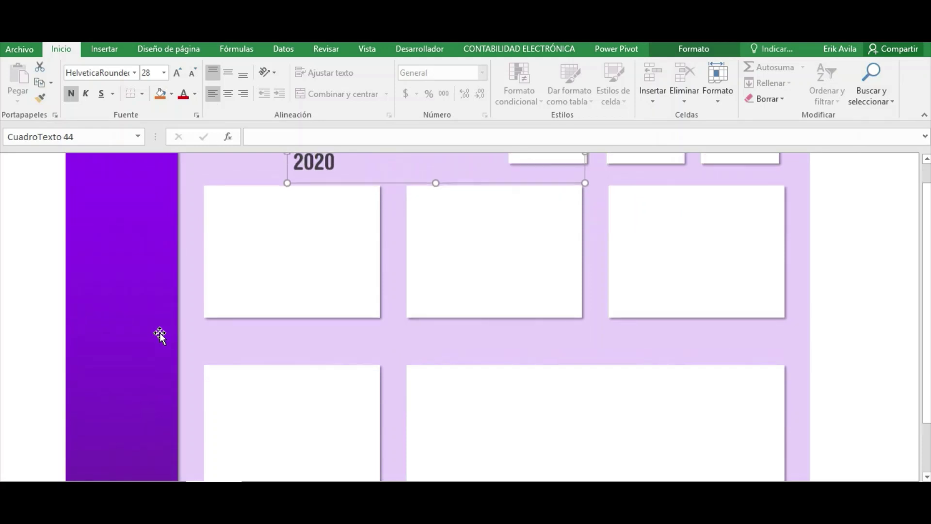
{"action": "scroll", "coordinate": [159, 333], "scroll_direction": "up", "scroll_amount": 1}
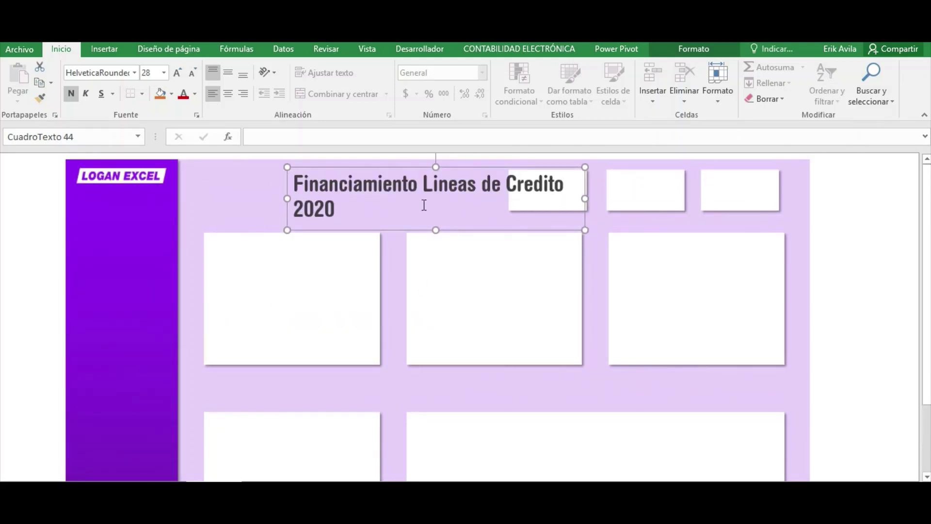
{"action": "left_click_drag", "start_coordinate": [459, 166], "coordinate": [376, 161]}
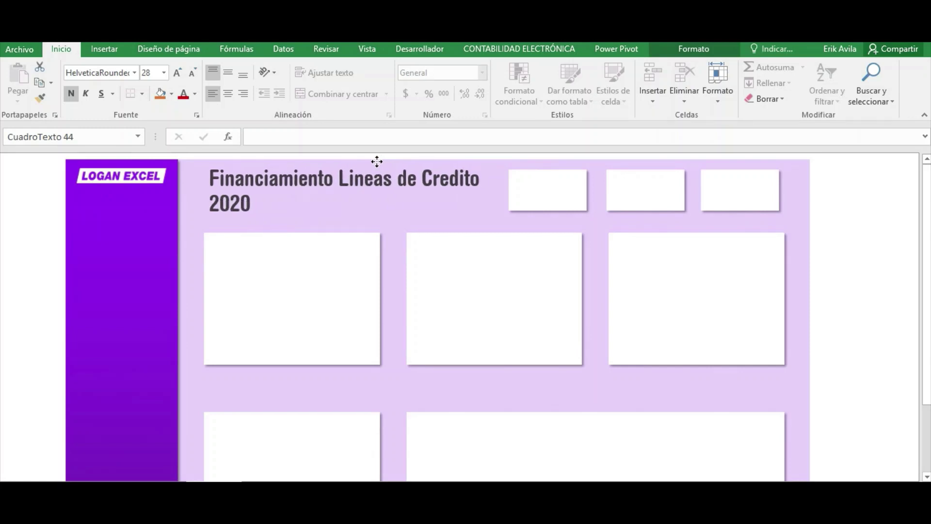
{"action": "left_click", "coordinate": [852, 224]}
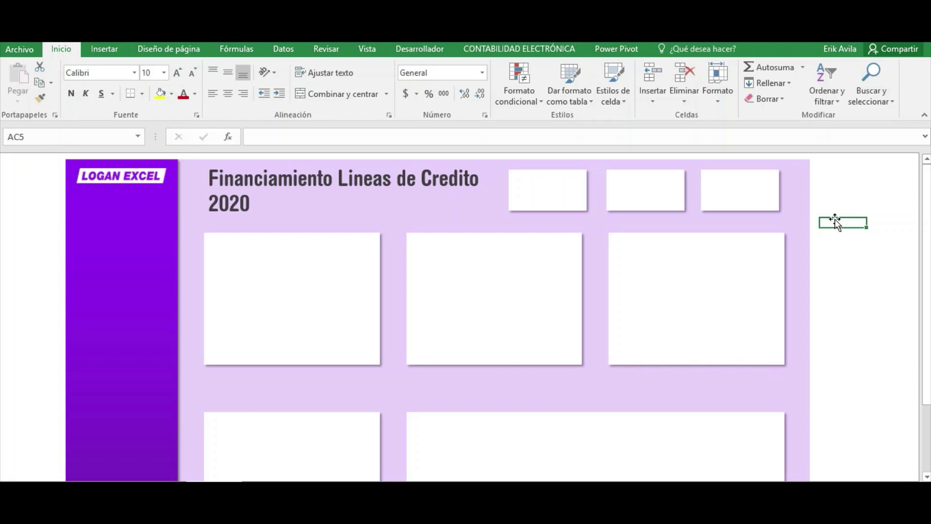
- Find the Saldo Pendiente, Saldo Disponible and TIIE label group beside the dashboard
{"action": "scroll", "coordinate": [813, 239], "scroll_direction": "down", "scroll_amount": 2}
{"action": "scroll", "coordinate": [813, 260], "scroll_direction": "down", "scroll_amount": 2}
{"action": "scroll", "coordinate": [825, 264], "scroll_direction": "up", "scroll_amount": 4}
{"action": "left_click", "coordinate": [831, 265]}
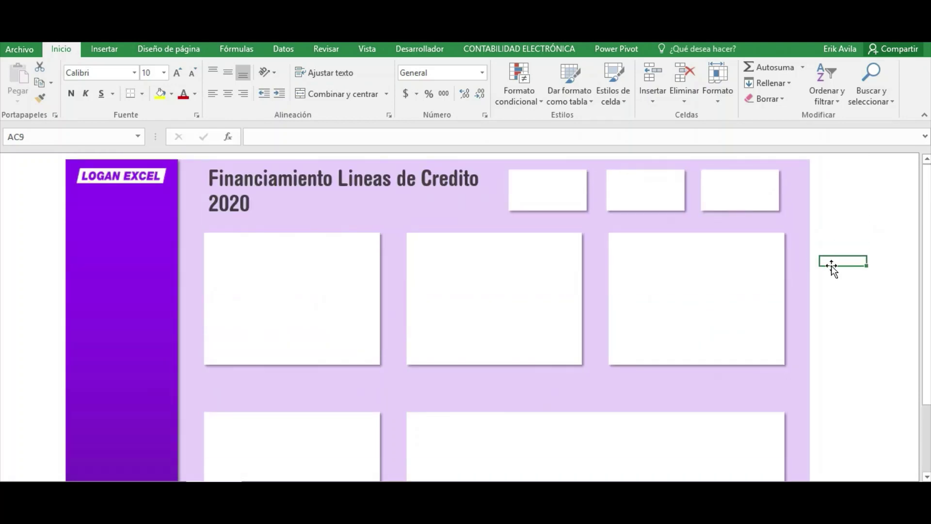
{"action": "key", "text": "Right"}
{"action": "key", "text": "Right"}
{"action": "key", "text": "Right"}
{"action": "key", "text": "Left"}
{"action": "key", "text": "Left"}
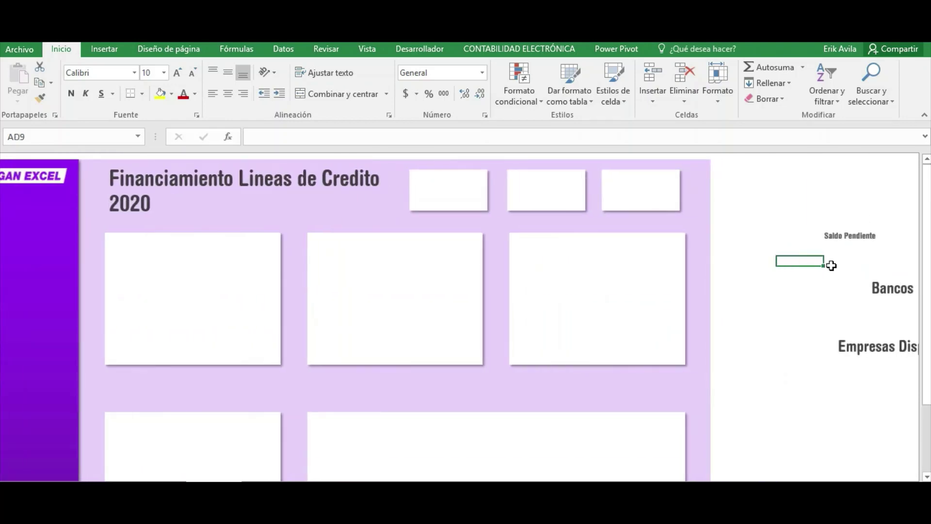
{"action": "key", "text": "Right"}
{"action": "key", "text": "Right"}
{"action": "key", "text": "Right"}
{"action": "key", "text": "Right"}
{"action": "key", "text": "Right"}
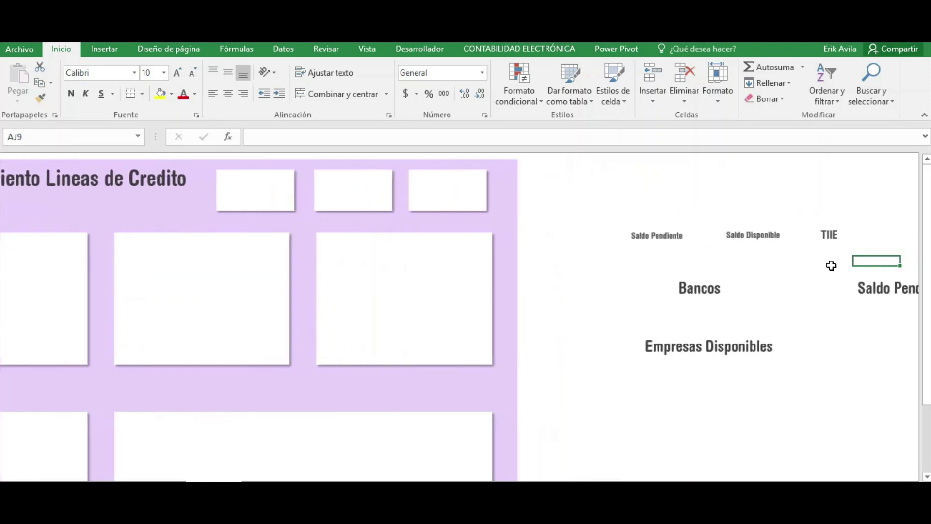
{"action": "key", "text": "Left"}
{"action": "key", "text": "Left"}
{"action": "key", "text": "Left"}
{"action": "key", "text": "Left"}
{"action": "key", "text": "Left"}
{"action": "key", "text": "Right"}
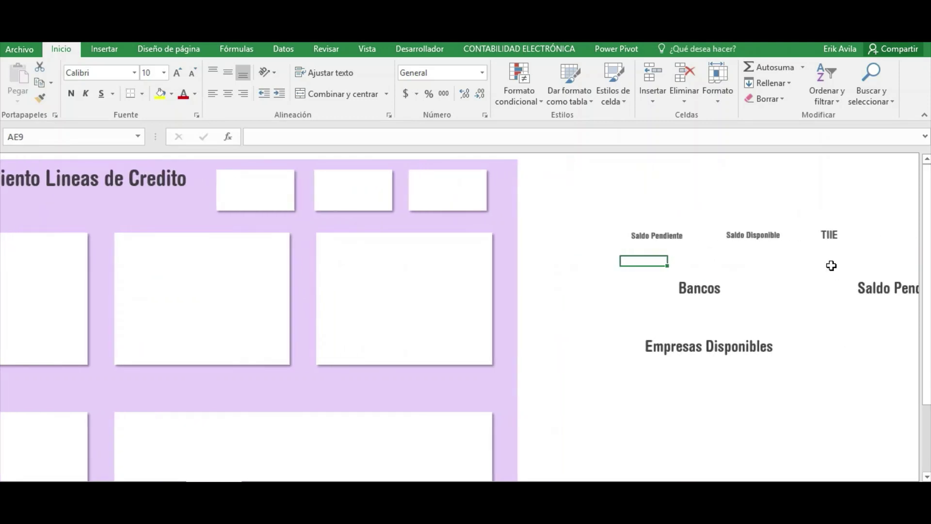
{"action": "key", "text": "Left"}
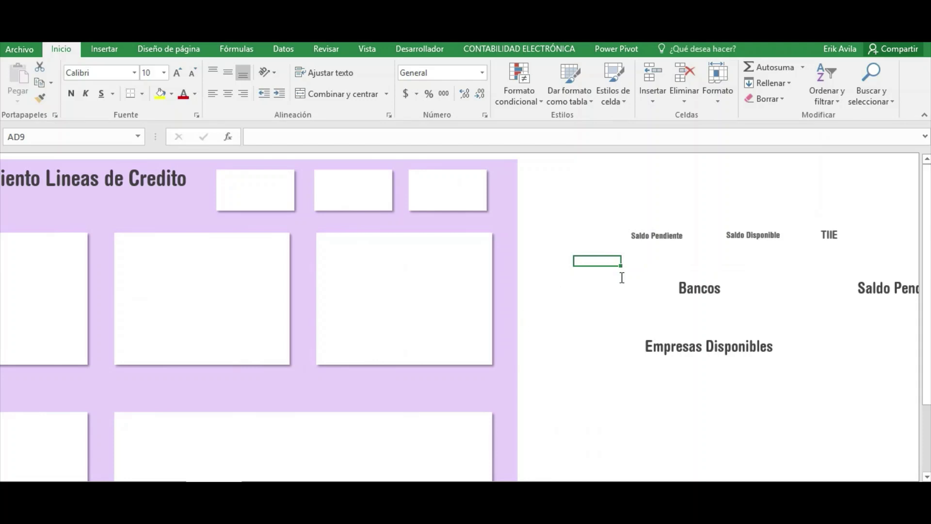
- Move the Saldo Pendiente, Saldo Disponible and TIIE label group onto the three top white cards
{"action": "left_click", "coordinate": [621, 279]}
{"action": "left_click", "coordinate": [651, 238]}
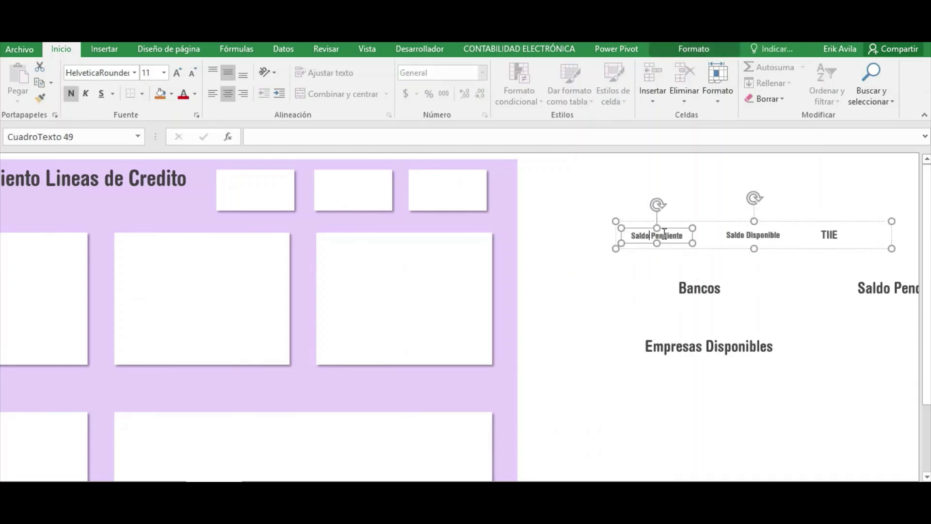
{"action": "left_click", "coordinate": [701, 221]}
{"action": "left_click_drag", "start_coordinate": [700, 220], "coordinate": [298, 184]}
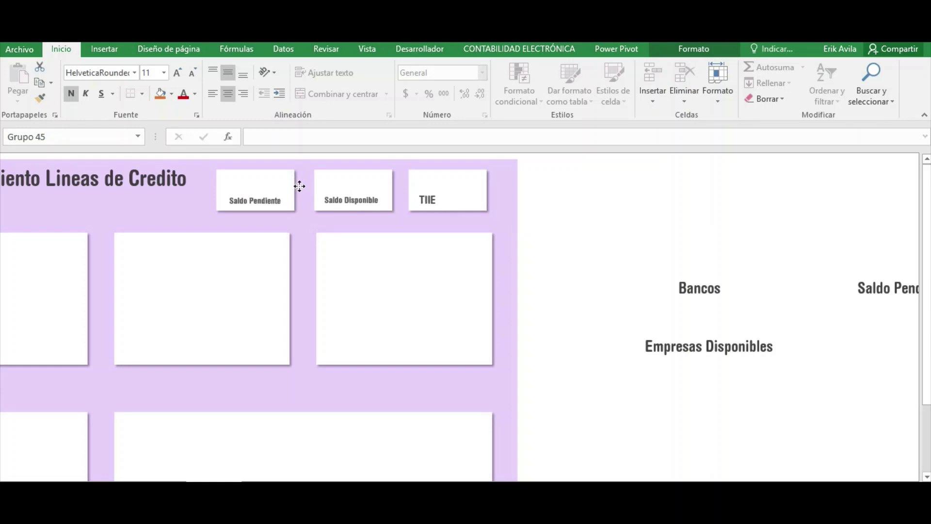
{"action": "left_click_drag", "start_coordinate": [298, 185], "coordinate": [298, 187]}
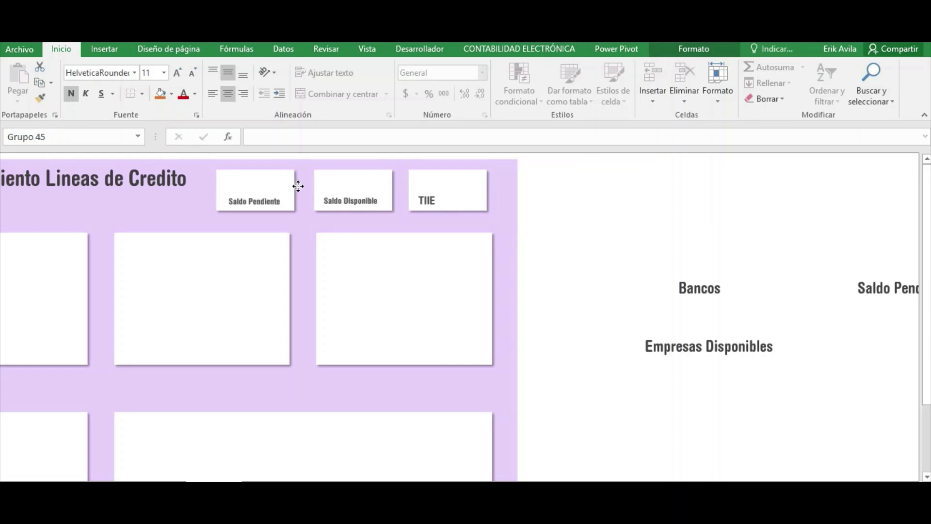
{"action": "left_click", "coordinate": [592, 223]}
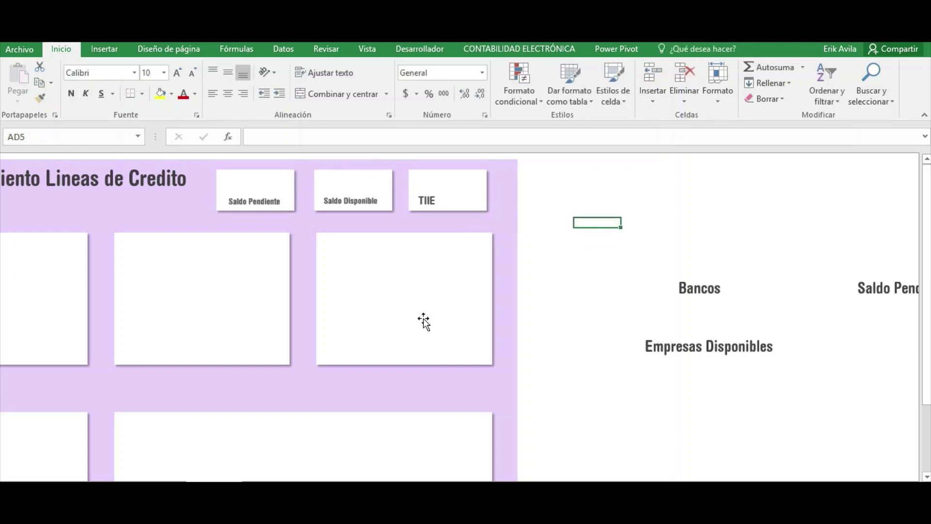
- Check the linked values of the three KPI cards, including TIIE's =Base!M5
{"action": "left_click", "coordinate": [240, 185]}
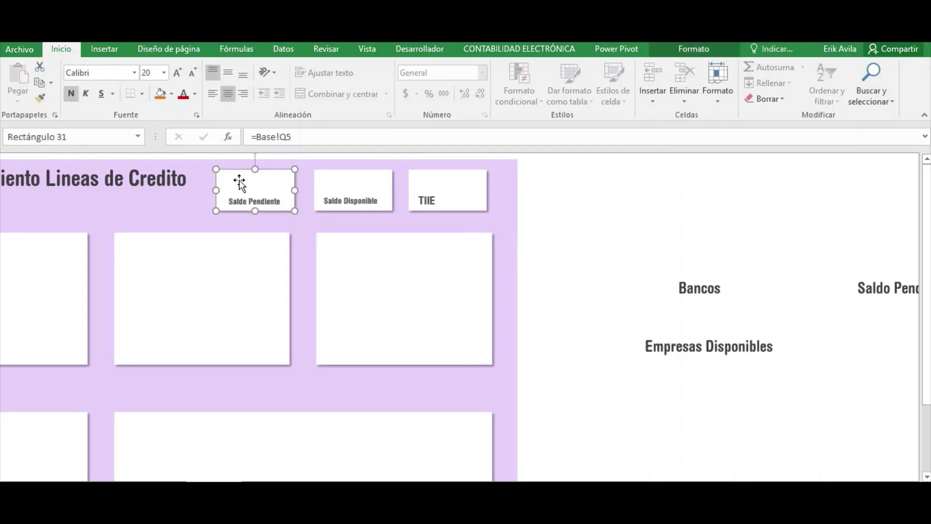
{"action": "left_click", "coordinate": [359, 184]}
{"action": "left_click", "coordinate": [445, 181]}
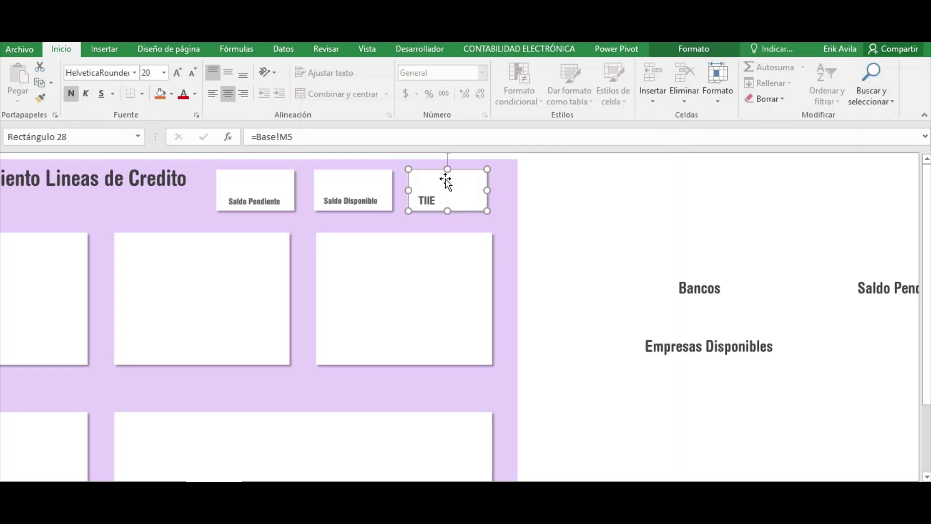
{"action": "left_click", "coordinate": [538, 180]}
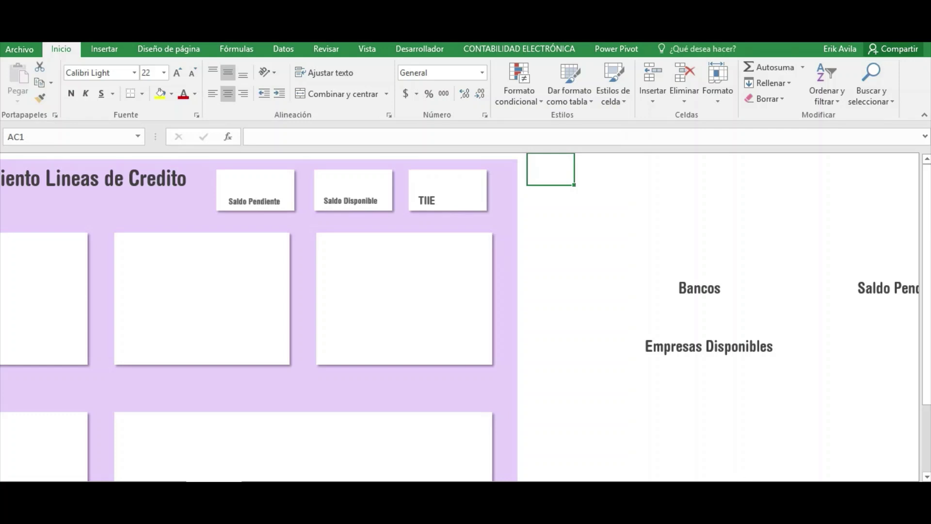
- Place the Bancos, Saldo Pendiente and Creditos Disponibles caption group just beneath the three upper chart cards
{"action": "mouse_move", "coordinate": [699, 485]}
{"action": "left_mouse_down"}
{"action": "mouse_move", "coordinate": [689, 485]}
{"action": "mouse_move", "coordinate": [740, 420]}
{"action": "left_mouse_up"}
{"action": "left_click", "coordinate": [701, 287]}
{"action": "left_click", "coordinate": [728, 268]}
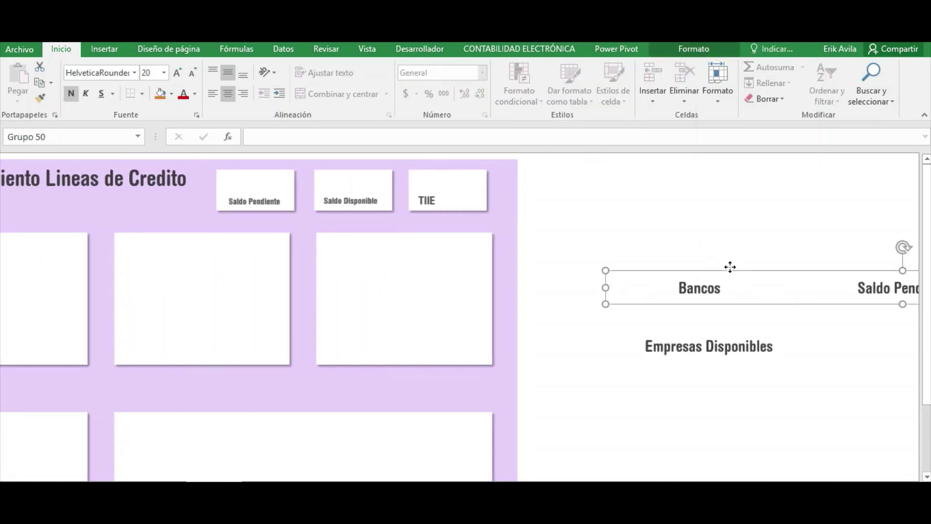
{"action": "mouse_move", "coordinate": [730, 266]}
{"action": "left_mouse_down"}
{"action": "mouse_move", "coordinate": [482, 272]}
{"action": "mouse_move", "coordinate": [43, 342]}
{"action": "left_mouse_up"}
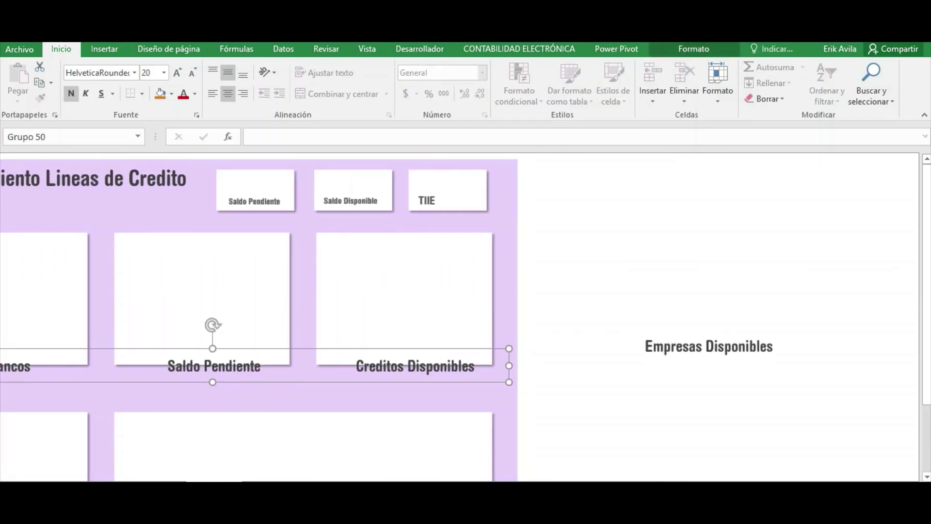
{"action": "scroll", "coordinate": [594, 359], "scroll_direction": "left", "scroll_amount": 1}
{"action": "scroll", "coordinate": [594, 359], "scroll_direction": "left", "scroll_amount": 2}
{"action": "scroll", "coordinate": [593, 359], "scroll_direction": "left", "scroll_amount": 5}
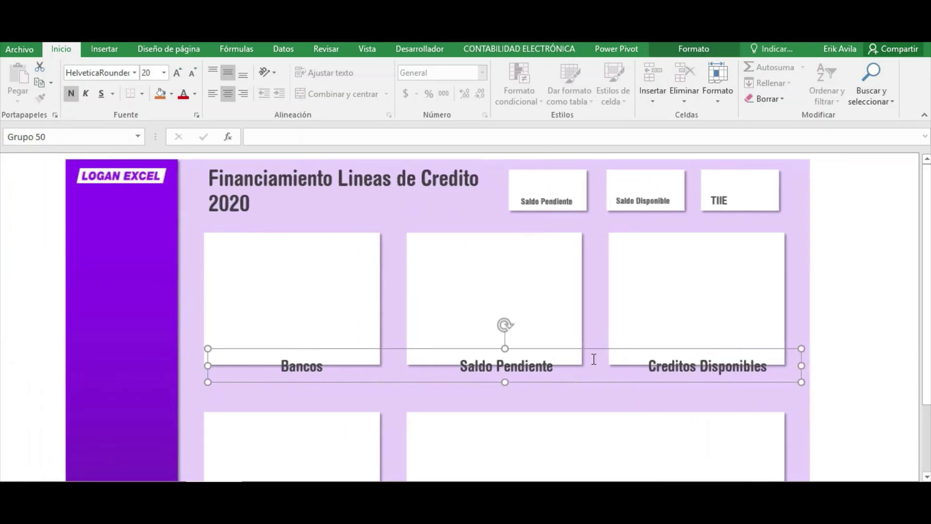
{"action": "left_click_drag", "start_coordinate": [593, 350], "coordinate": [579, 360]}
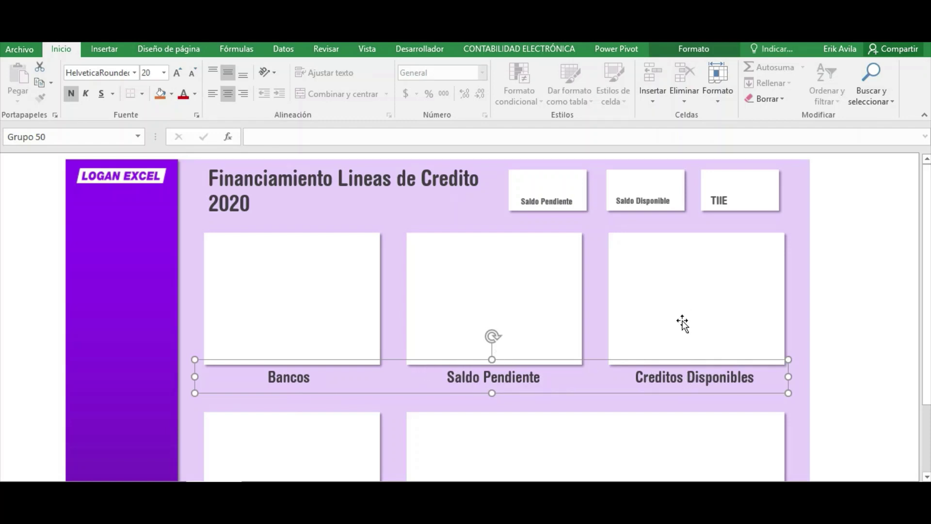
{"action": "left_click", "coordinate": [876, 328]}
{"action": "scroll", "coordinate": [703, 402], "scroll_direction": "down", "scroll_amount": 2}
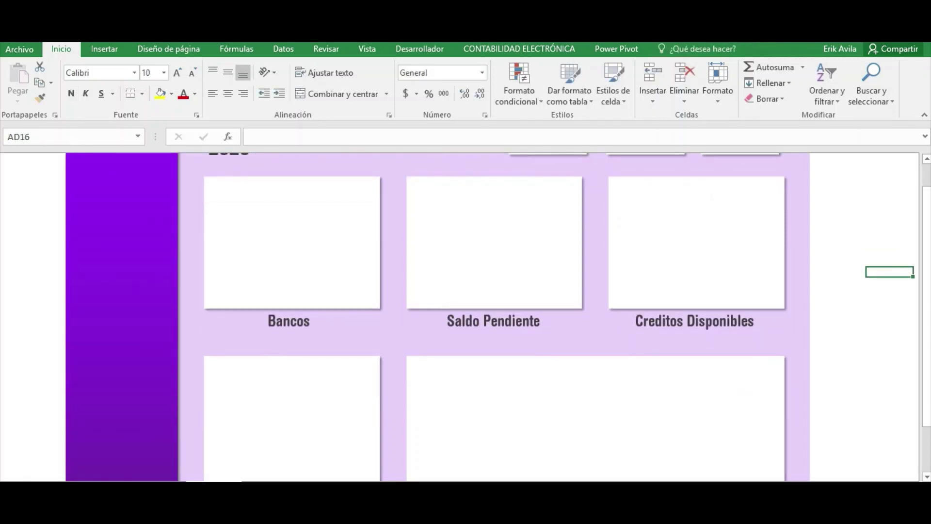
- Move the Empresas Disponibles and Disponible Mensual captions beneath the two lower dashboard cards
{"action": "scroll", "coordinate": [817, 474], "scroll_direction": "right", "scroll_amount": 10}
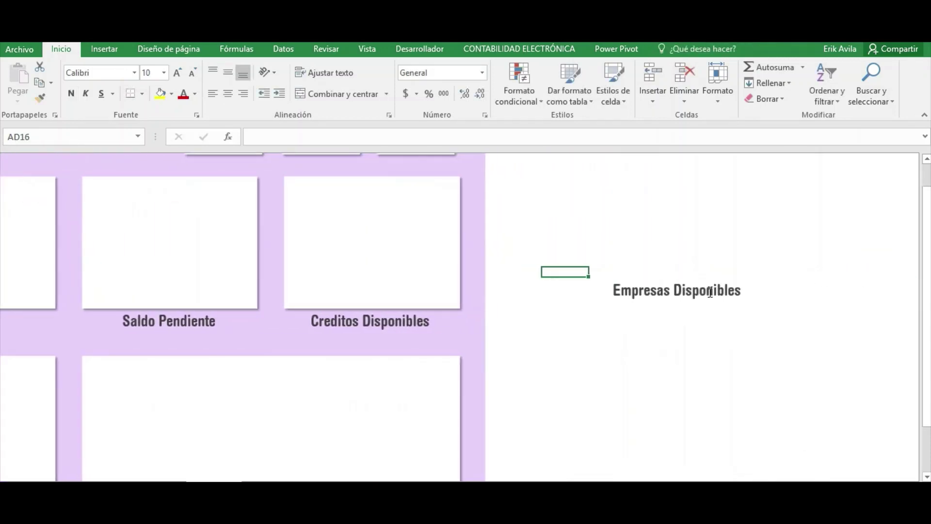
{"action": "left_click", "coordinate": [710, 292]}
{"action": "left_click_drag", "start_coordinate": [721, 272], "coordinate": [227, 361]}
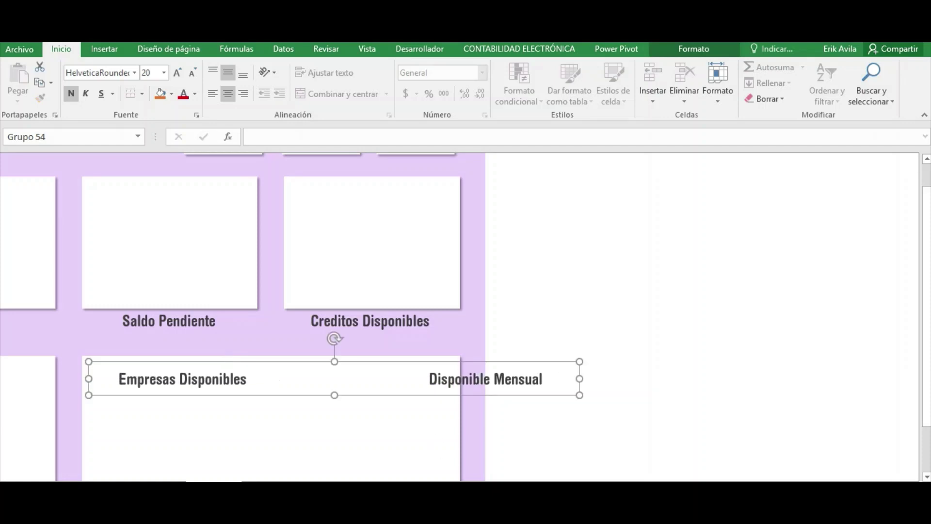
{"action": "scroll", "coordinate": [460, 316], "scroll_direction": "left", "scroll_amount": 8}
{"action": "scroll", "coordinate": [461, 315], "scroll_direction": "left", "scroll_amount": 2}
{"action": "scroll", "coordinate": [629, 421], "scroll_direction": "down", "scroll_amount": 1}
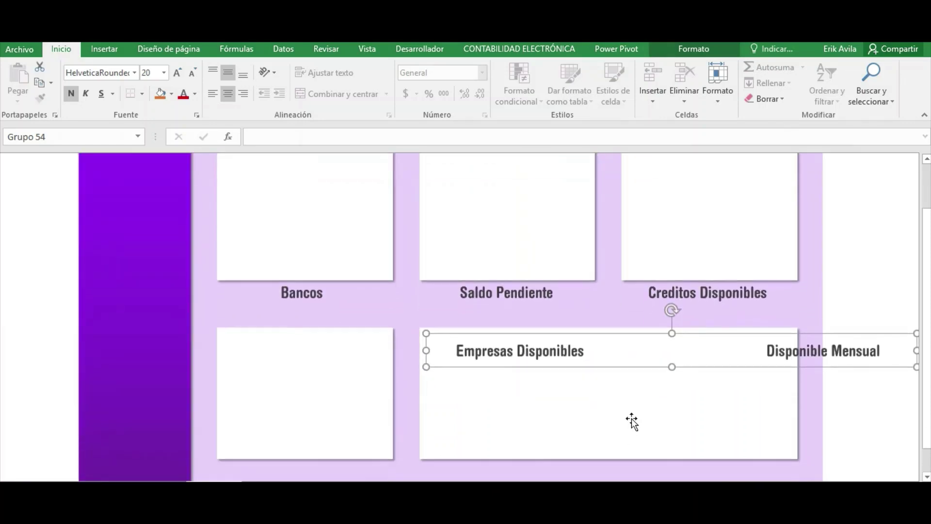
{"action": "scroll", "coordinate": [632, 420], "scroll_direction": "down", "scroll_amount": 2}
{"action": "mouse_move", "coordinate": [722, 277]}
{"action": "left_mouse_down"}
{"action": "mouse_move", "coordinate": [544, 346]}
{"action": "mouse_move", "coordinate": [514, 374]}
{"action": "mouse_move", "coordinate": [516, 396]}
{"action": "mouse_move", "coordinate": [503, 400]}
{"action": "left_mouse_up"}
- Check the dashboard group and the Disponible Mensual card, then deselect them
{"action": "left_click", "coordinate": [310, 346]}
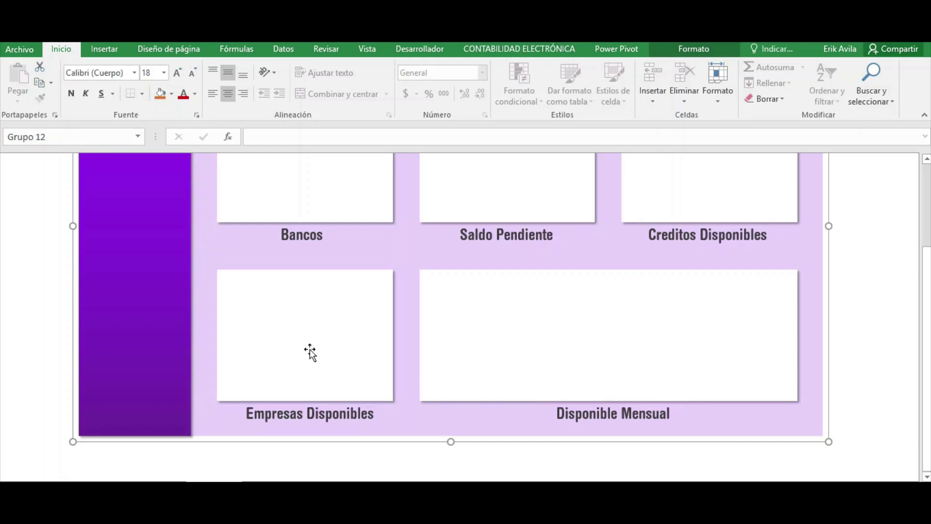
{"action": "left_click", "coordinate": [618, 359]}
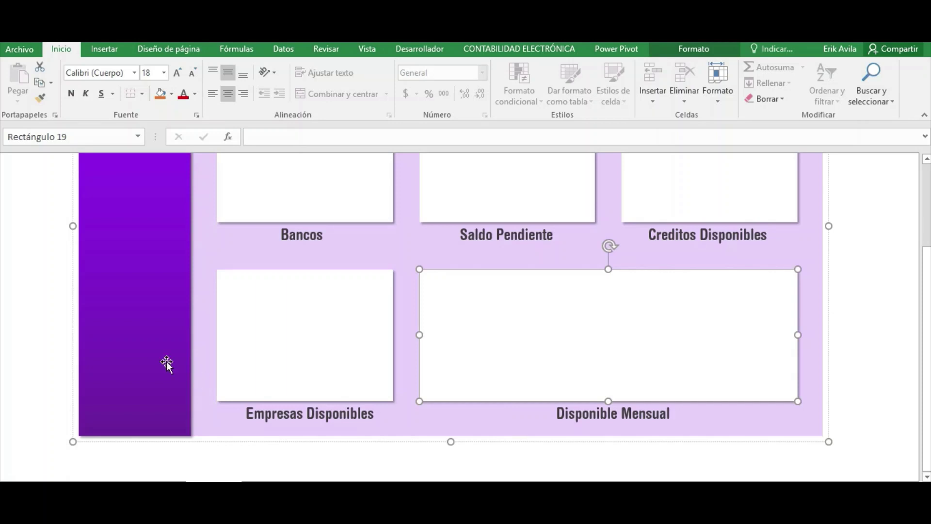
{"action": "left_click", "coordinate": [46, 260]}
{"action": "scroll", "coordinate": [77, 280], "scroll_direction": "up", "scroll_amount": 2}
{"action": "scroll", "coordinate": [78, 281], "scroll_direction": "up", "scroll_amount": 2}
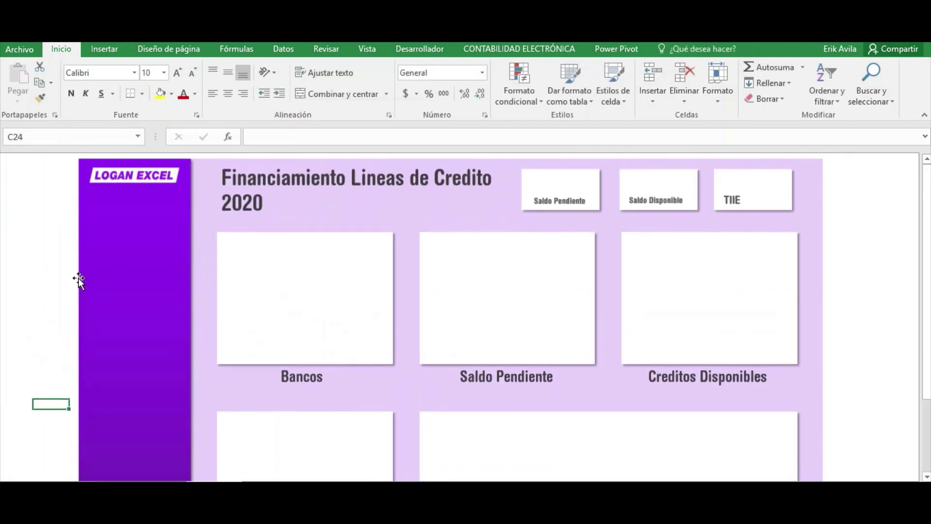
{"action": "scroll", "coordinate": [143, 320], "scroll_direction": "down", "scroll_amount": 3}
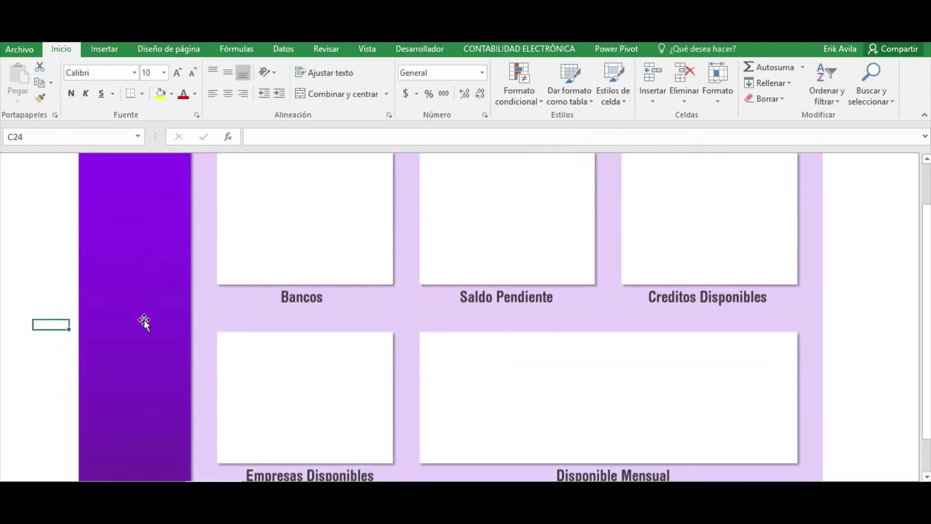
{"action": "scroll", "coordinate": [142, 321], "scroll_direction": "down", "scroll_amount": 2}
{"action": "scroll", "coordinate": [142, 321], "scroll_direction": "up", "scroll_amount": 5}
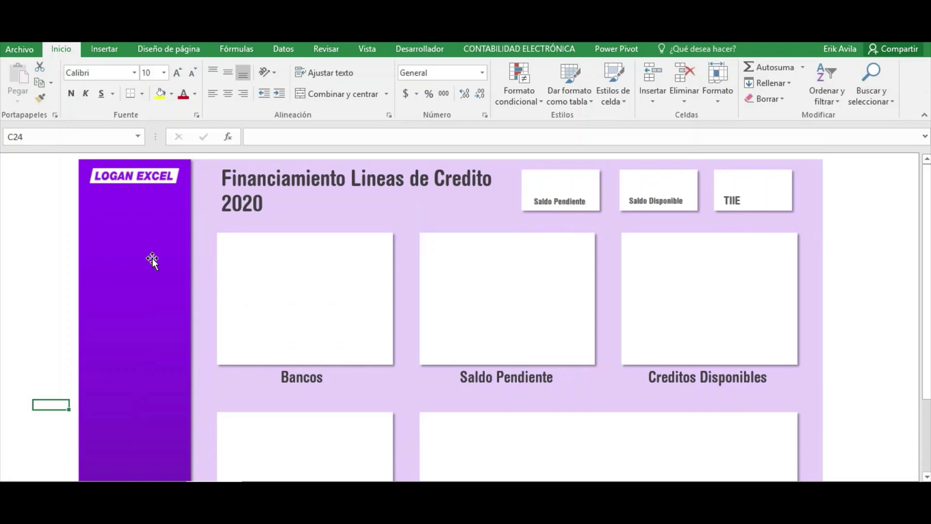
{"action": "left_click", "coordinate": [47, 233]}
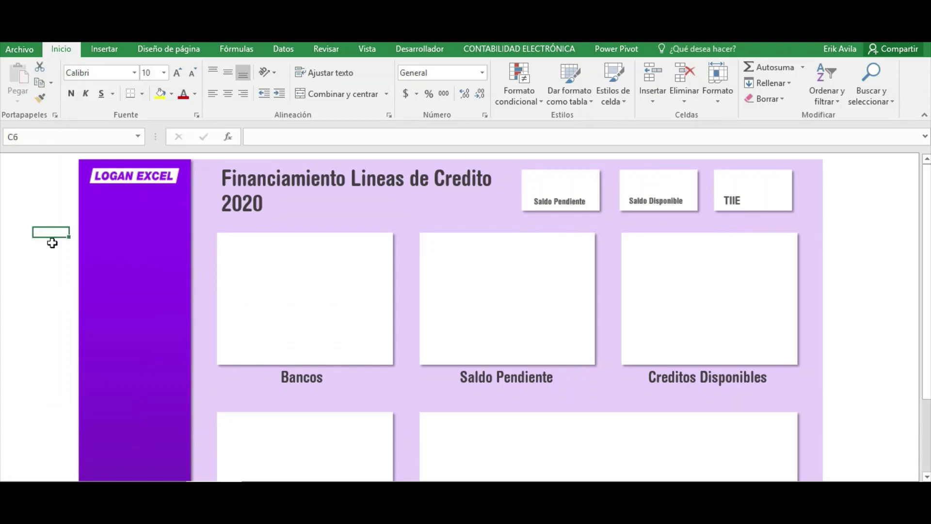
{"action": "scroll", "coordinate": [54, 245], "scroll_direction": "down", "scroll_amount": 3}
{"action": "scroll", "coordinate": [54, 247], "scroll_direction": "up", "scroll_amount": 3}
- Switch to the Buscar Imágenes sheet and inspect the cells of the bank logo table
{"action": "left_click", "coordinate": [230, 422]}
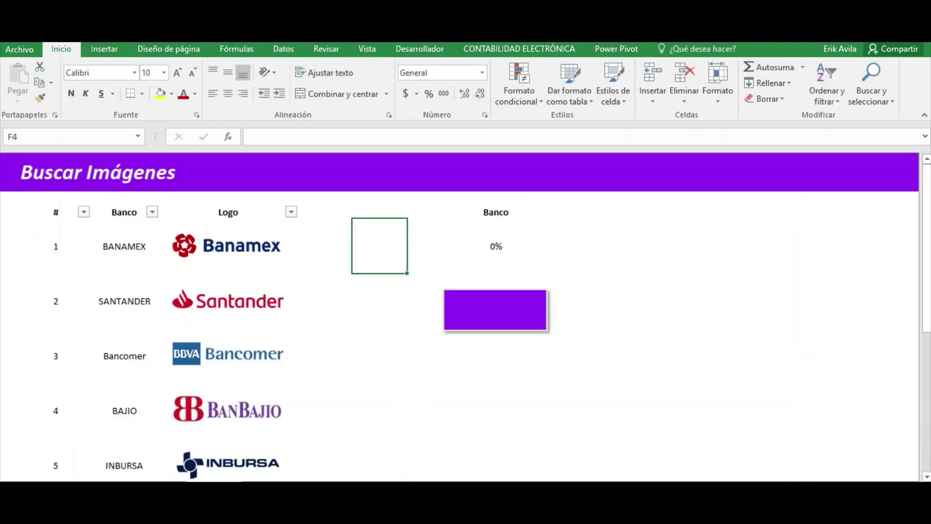
{"action": "left_click", "coordinate": [370, 338]}
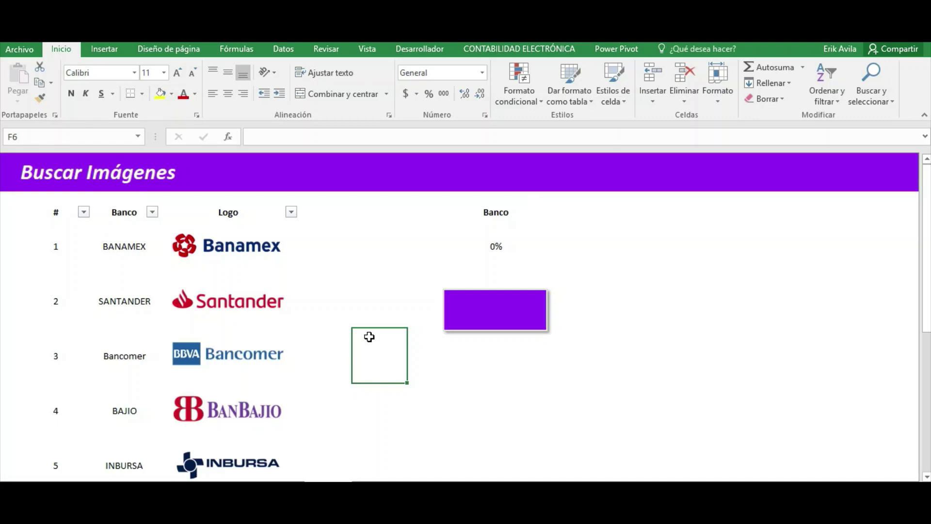
{"action": "left_click", "coordinate": [369, 255]}
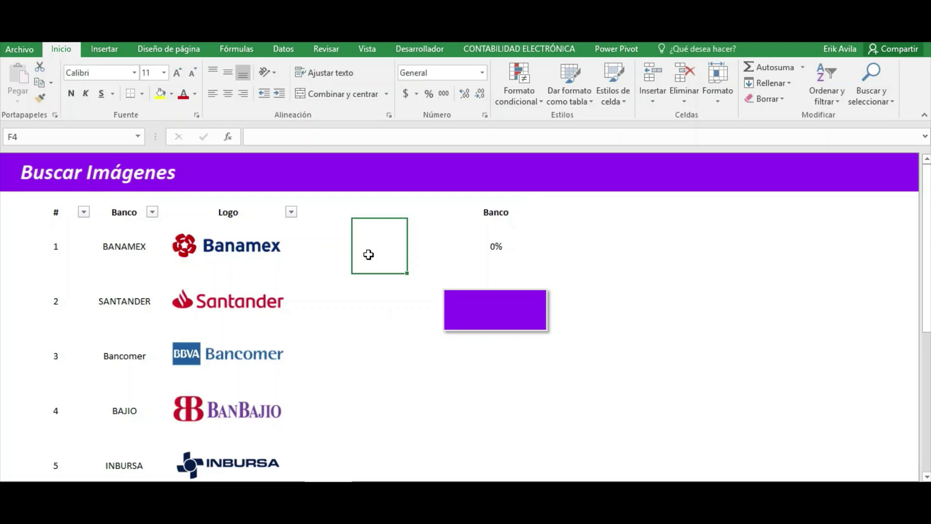
{"action": "left_click", "coordinate": [57, 252]}
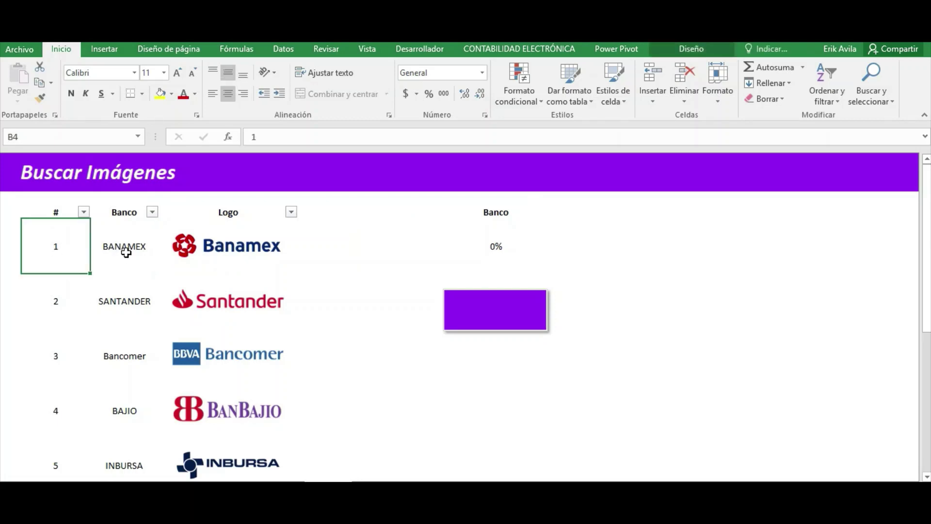
{"action": "scroll", "coordinate": [130, 258], "scroll_direction": "down", "scroll_amount": 1}
{"action": "scroll", "coordinate": [131, 259], "scroll_direction": "down", "scroll_amount": 1}
{"action": "scroll", "coordinate": [131, 259], "scroll_direction": "up", "scroll_amount": 3}
- Inspect the purple lookup picture, the BANAMEX and Bancomer cells, and the Banorte logo
{"action": "left_click", "coordinate": [393, 338]}
{"action": "left_click", "coordinate": [475, 313]}
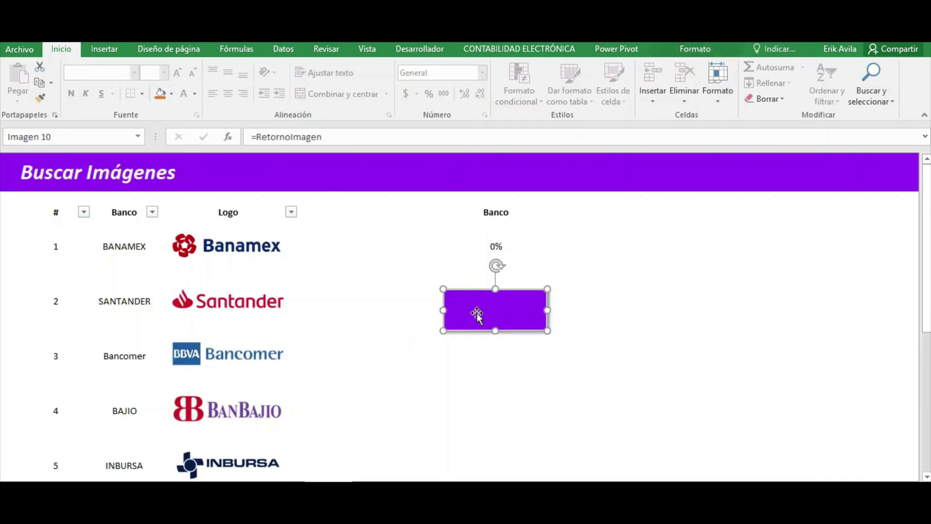
{"action": "left_click", "coordinate": [488, 228]}
{"action": "left_click", "coordinate": [488, 317]}
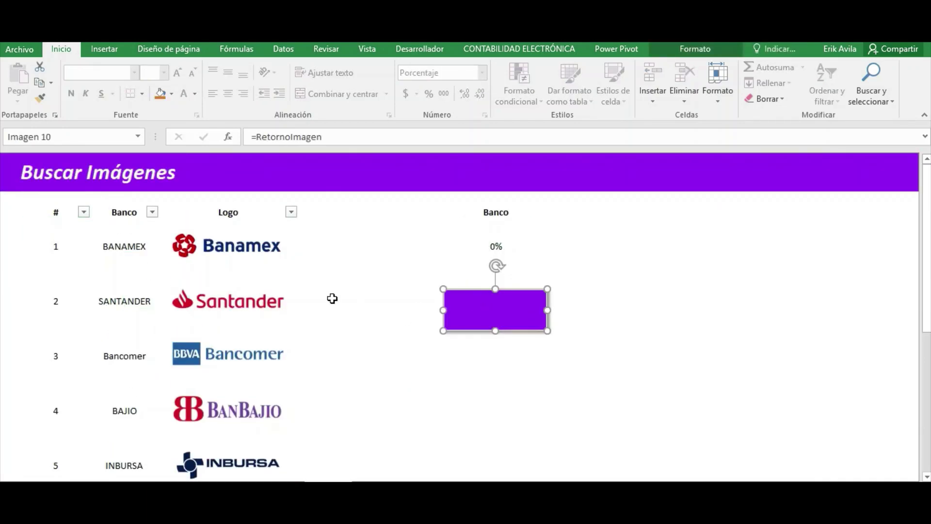
{"action": "left_click", "coordinate": [125, 256]}
{"action": "scroll", "coordinate": [125, 289], "scroll_direction": "down", "scroll_amount": 1}
{"action": "left_click", "coordinate": [124, 294]}
{"action": "scroll", "coordinate": [145, 315], "scroll_direction": "down", "scroll_amount": 1}
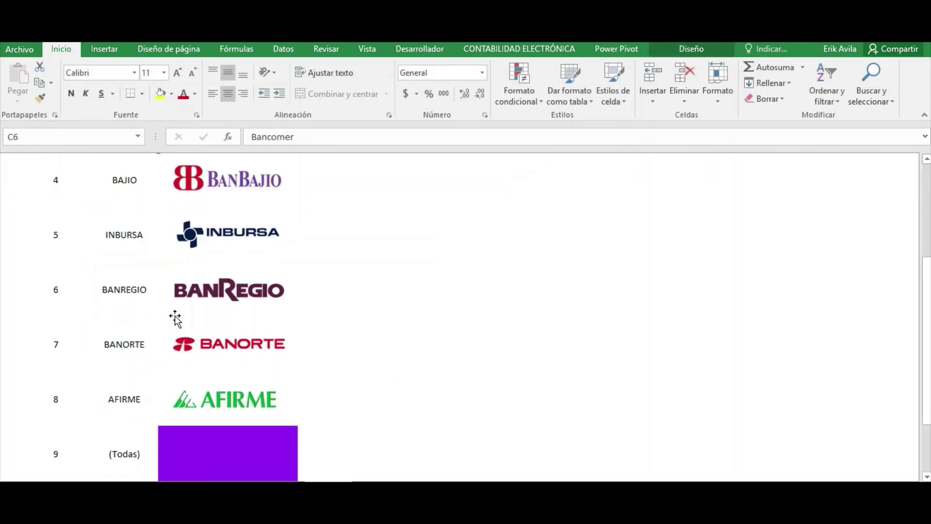
{"action": "left_click", "coordinate": [227, 342]}
{"action": "scroll", "coordinate": [291, 340], "scroll_direction": "up", "scroll_amount": 2}
{"action": "left_click", "coordinate": [484, 325]}
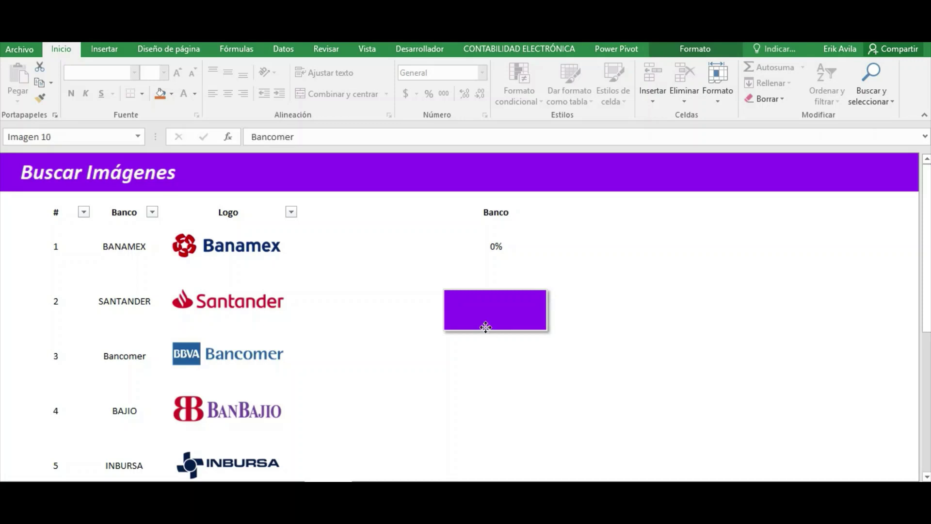
{"action": "left_click", "coordinate": [380, 297]}
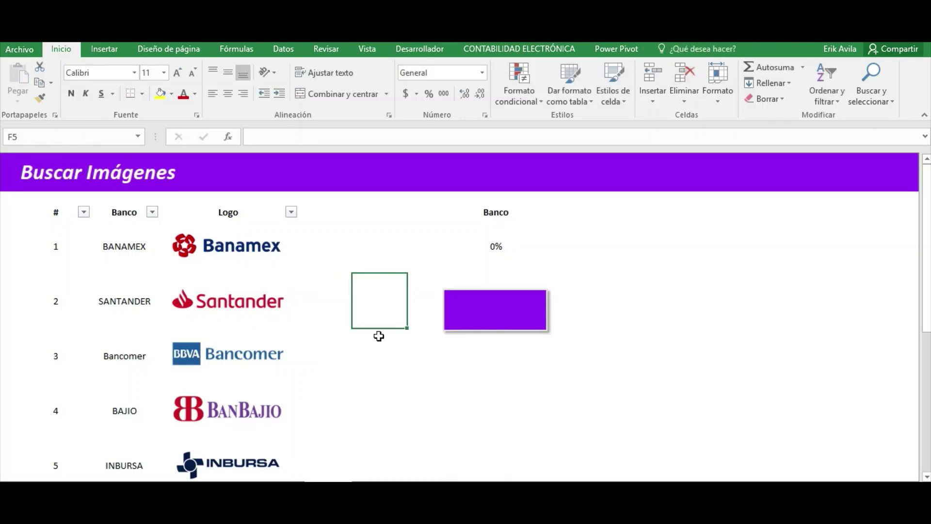
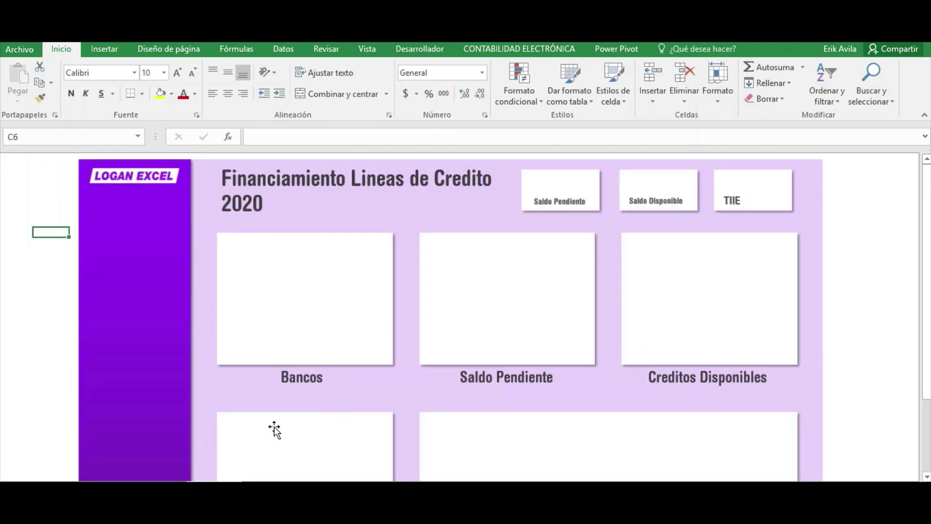
- Scroll the dashboard, then show Metricas with Deuda total 3,478,597,562 and Disponible 638,706,214
{"action": "left_click", "coordinate": [23, 327]}
{"action": "scroll", "coordinate": [48, 333], "scroll_direction": "down", "scroll_amount": 2}
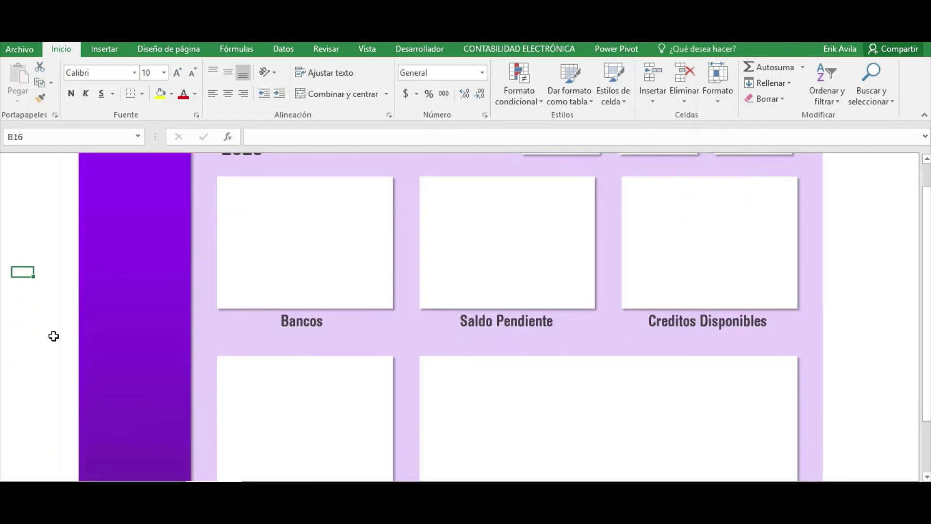
{"action": "scroll", "coordinate": [102, 388], "scroll_direction": "up", "scroll_amount": 2}
{"action": "scroll", "coordinate": [114, 391], "scroll_direction": "down", "scroll_amount": 2}
{"action": "scroll", "coordinate": [203, 373], "scroll_direction": "down", "scroll_amount": 1}
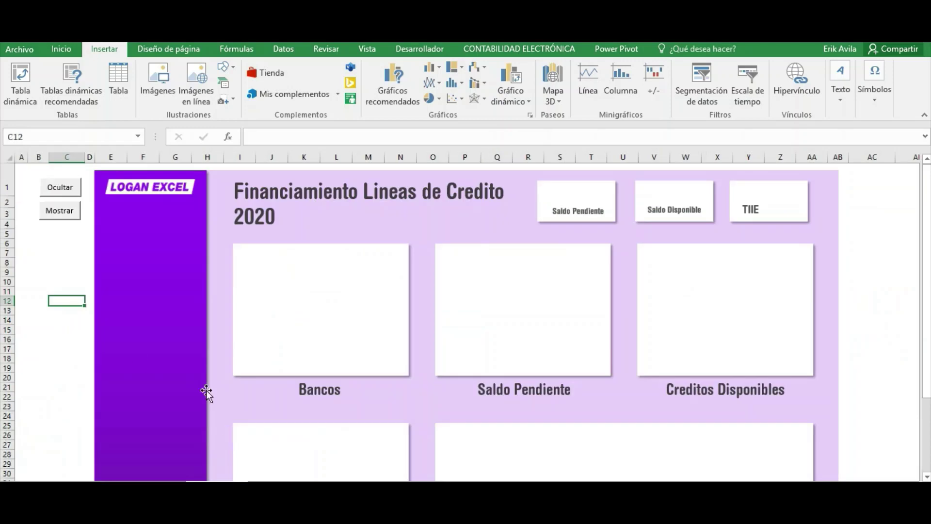
{"action": "scroll", "coordinate": [75, 329], "scroll_direction": "down", "scroll_amount": 2}
{"action": "scroll", "coordinate": [76, 329], "scroll_direction": "up", "scroll_amount": 2}
- On the Metricas sheet, select a value in the Bancos pivot table
{"action": "key", "text": "ctrl+Page_Down"}
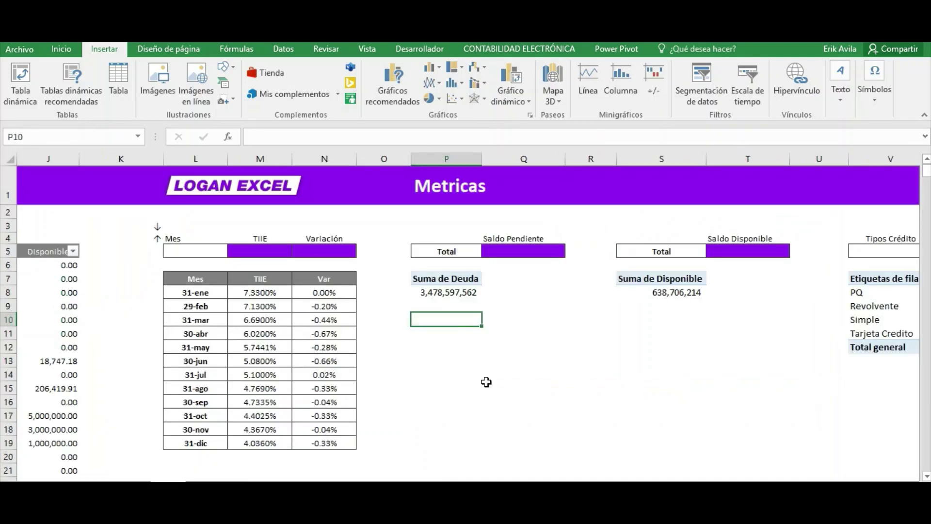
{"action": "left_click", "coordinate": [518, 374]}
{"action": "key", "text": "Right"}
{"action": "key", "text": "Right"}
{"action": "key", "text": "Right"}
{"action": "key", "text": "Right"}
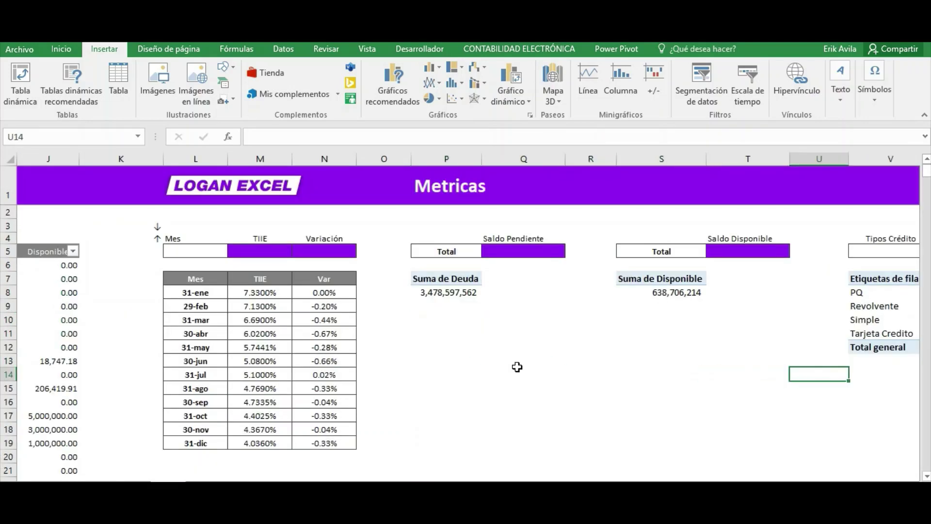
{"action": "key", "text": "Right"}
{"action": "key", "text": "Right"}
{"action": "key", "text": "Right"}
{"action": "key", "text": "Right"}
{"action": "key", "text": "Right"}
{"action": "key", "text": "Right"}
{"action": "key", "text": "Right"}
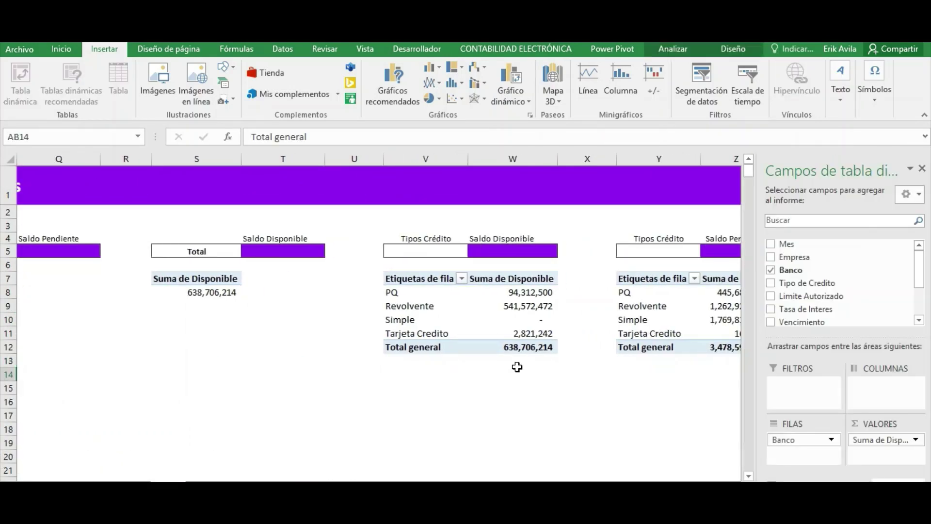
{"action": "key", "text": "Right"}
{"action": "key", "text": "Right"}
{"action": "key", "text": "Left"}
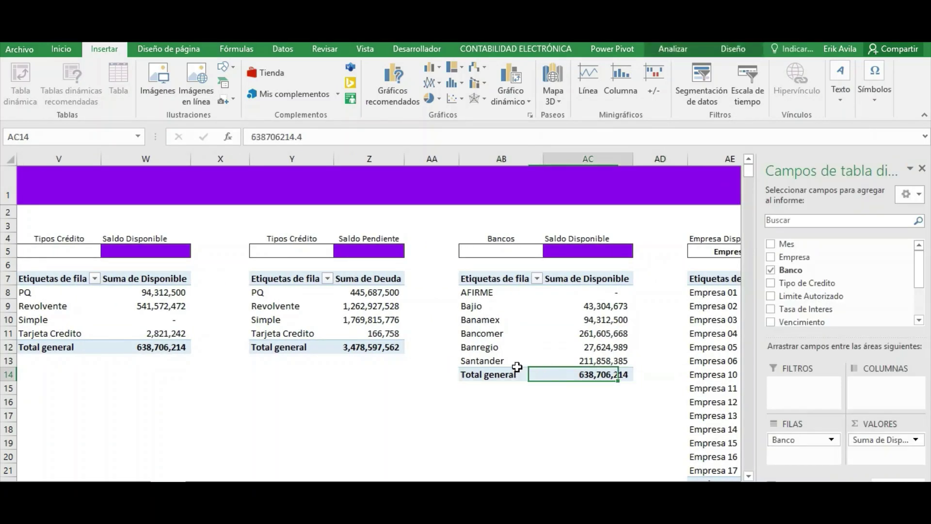
{"action": "key", "text": "Left"}
{"action": "key", "text": "Left"}
{"action": "key", "text": "Right"}
{"action": "key", "text": "Left"}
{"action": "key", "text": "Down"}
{"action": "key", "text": "Up"}
{"action": "key", "text": "Up"}
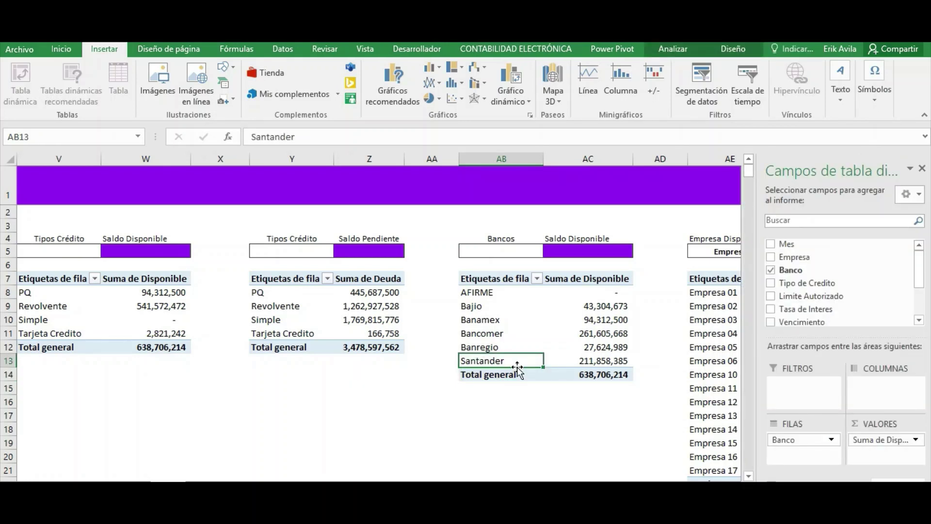
{"action": "left_click", "coordinate": [575, 320]}
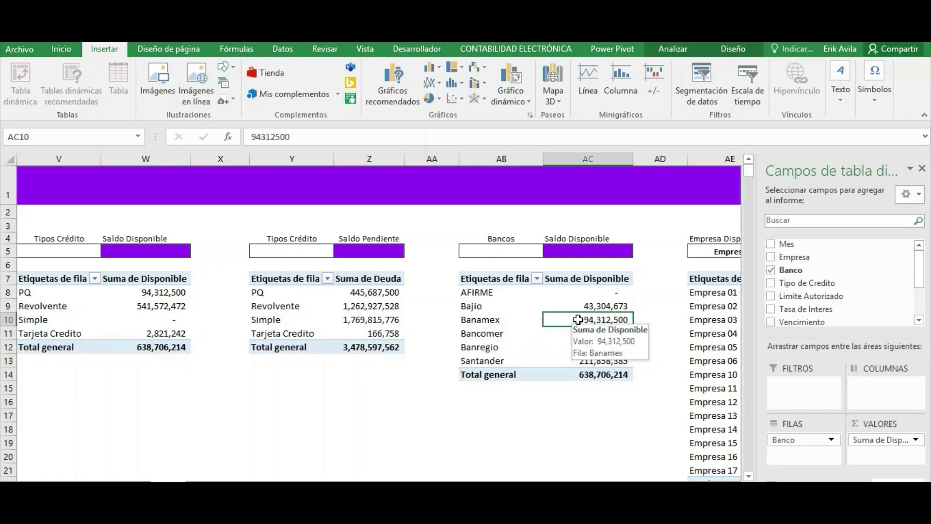
- Insert a clustered column pivot chart of Disponible per bank, cut it, and go to the dashboard
{"action": "left_click", "coordinate": [516, 91]}
{"action": "left_click", "coordinate": [529, 117]}
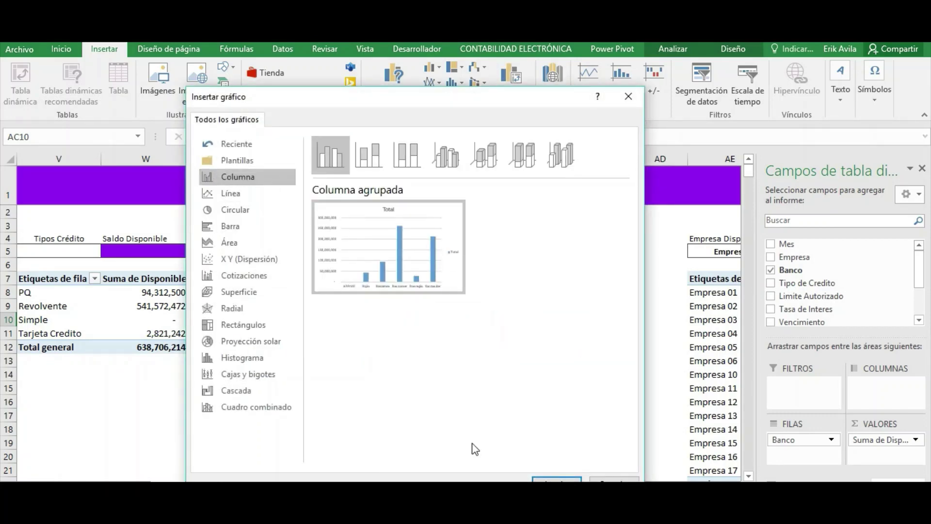
{"action": "left_click", "coordinate": [557, 479]}
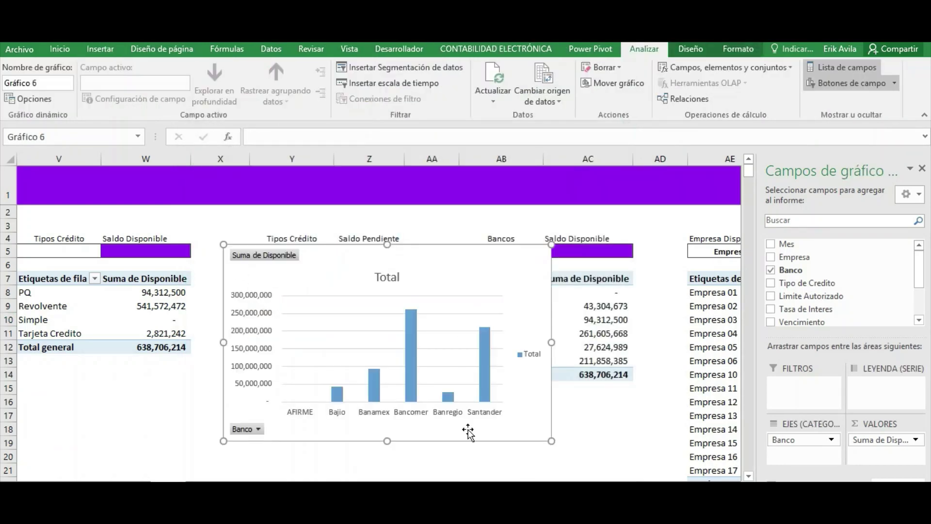
{"action": "left_click_drag", "start_coordinate": [435, 244], "coordinate": [403, 276]}
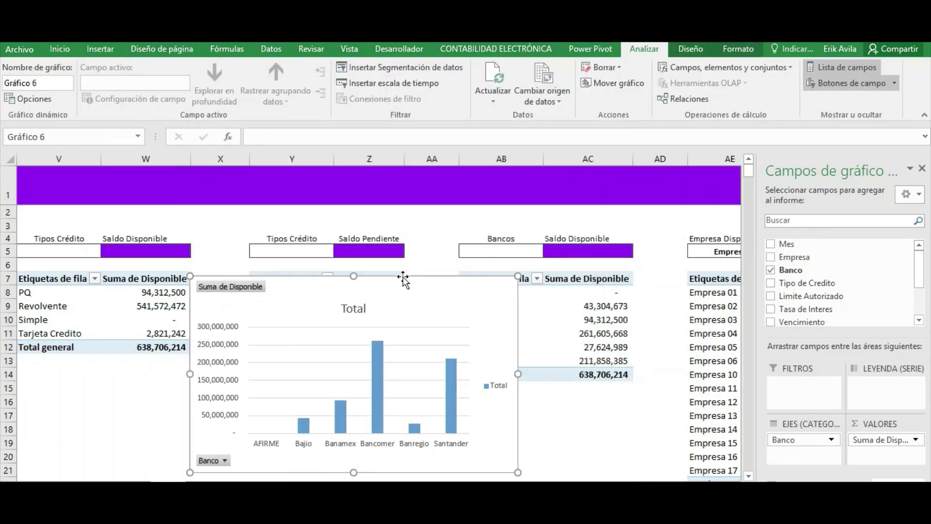
{"action": "key", "text": "Delete"}
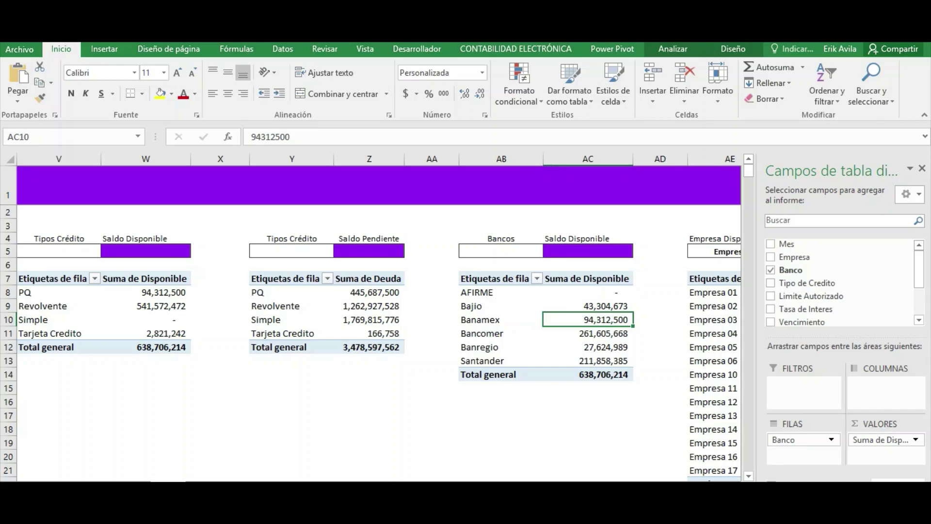
{"action": "left_click", "coordinate": [207, 468]}
{"action": "left_click", "coordinate": [88, 272]}
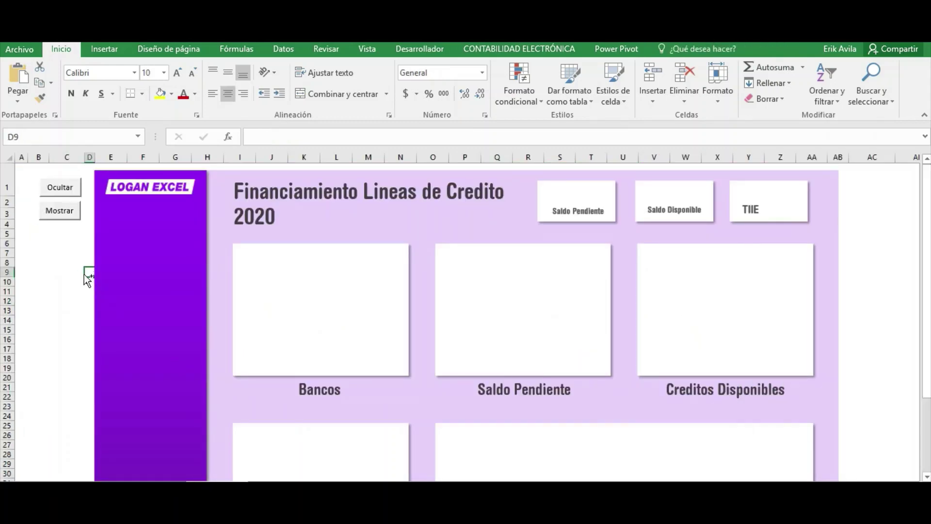
- Paste the bank chart and size it to fit inside the Bancos box
{"action": "key", "text": "ctrl+v"}
{"action": "left_click_drag", "start_coordinate": [149, 266], "coordinate": [306, 264]}
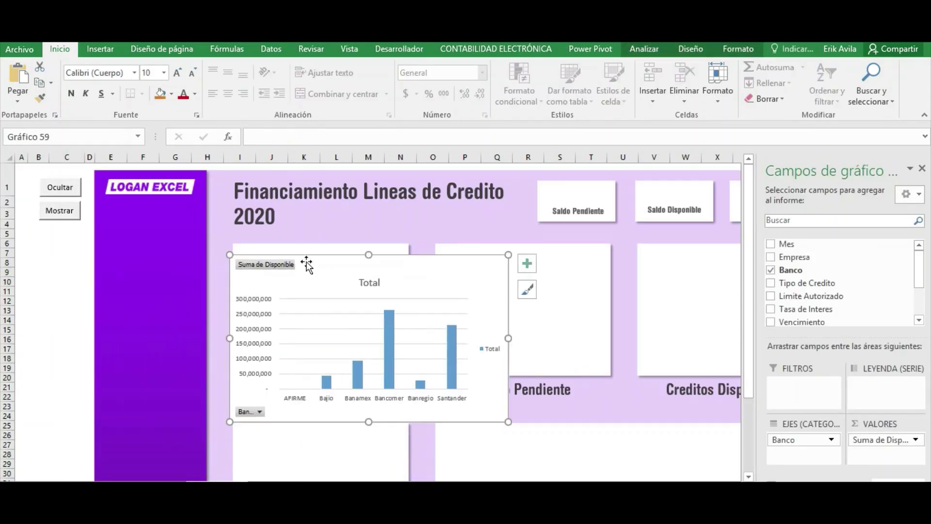
{"action": "left_click_drag", "start_coordinate": [508, 421], "coordinate": [410, 381]}
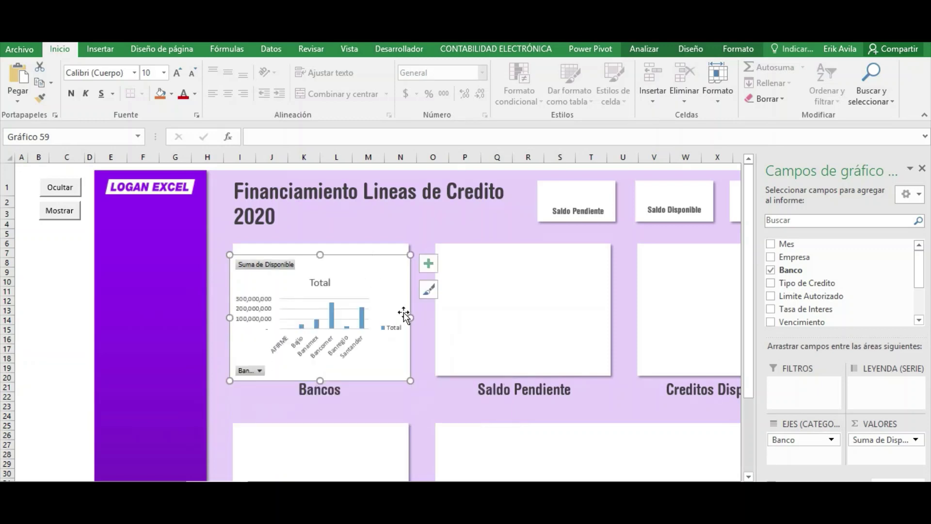
{"action": "left_click_drag", "start_coordinate": [385, 255], "coordinate": [388, 246]}
{"action": "left_click", "coordinate": [261, 300]}
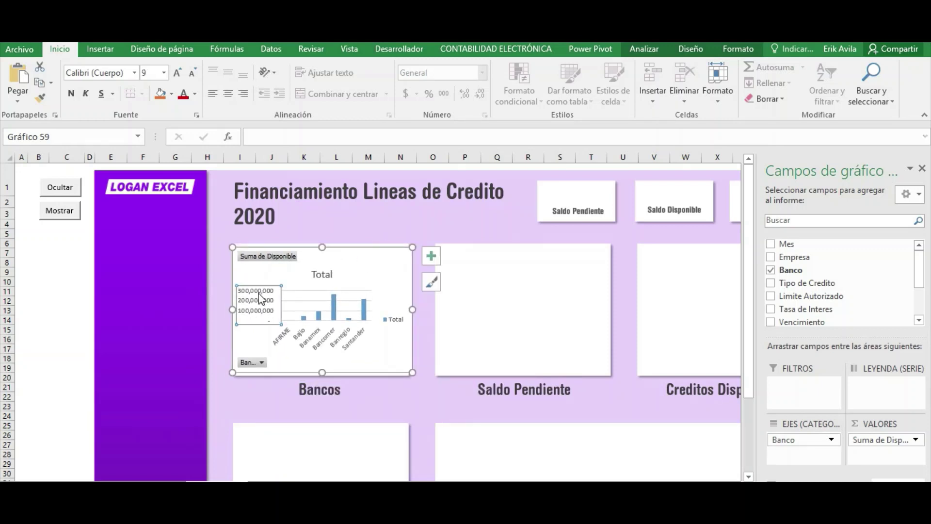
- Hide all field buttons and delete the Total title and legend from the bank chart
{"action": "right_click", "coordinate": [262, 362]}
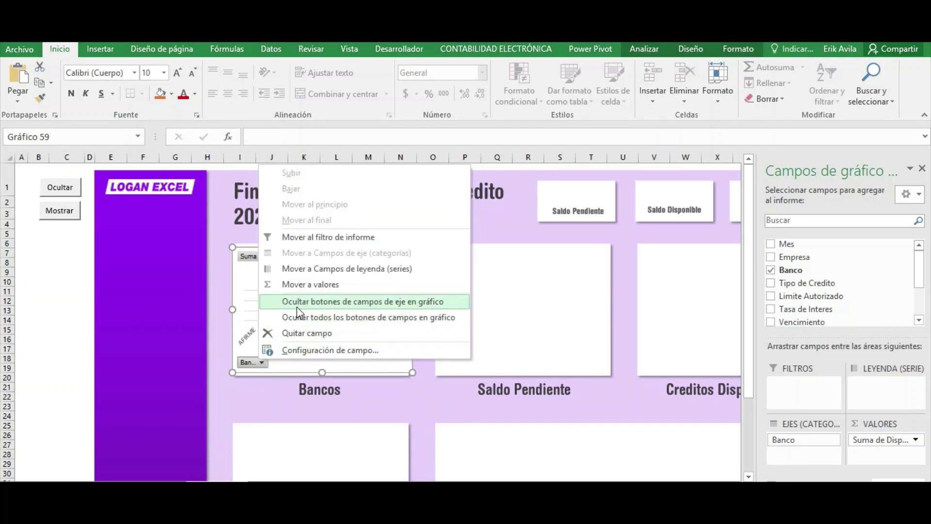
{"action": "key", "text": "Escape"}
{"action": "right_click", "coordinate": [275, 257]}
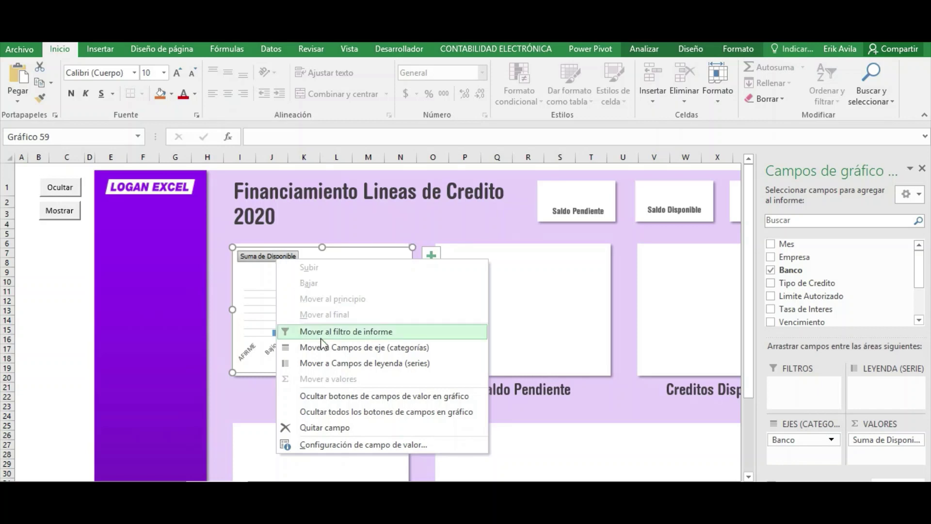
{"action": "left_click", "coordinate": [334, 397]}
{"action": "left_click", "coordinate": [319, 262]}
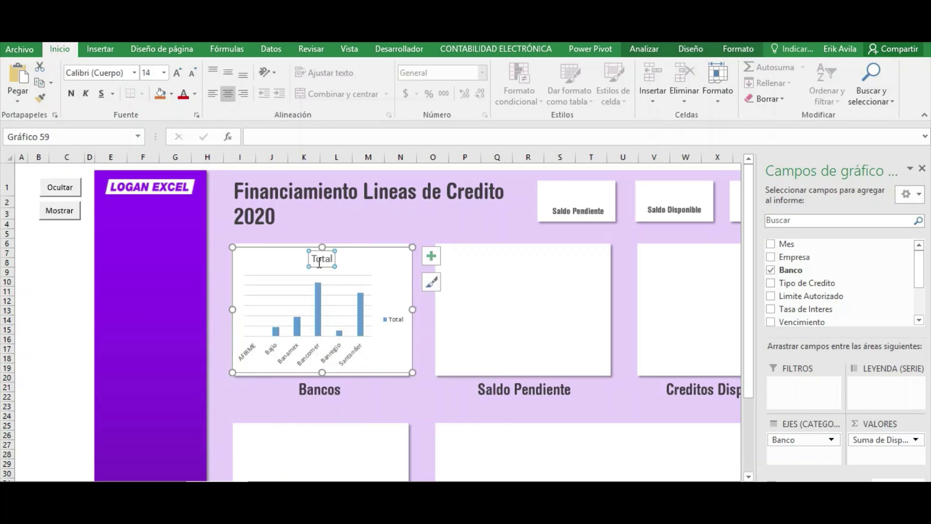
{"action": "key", "text": "Delete"}
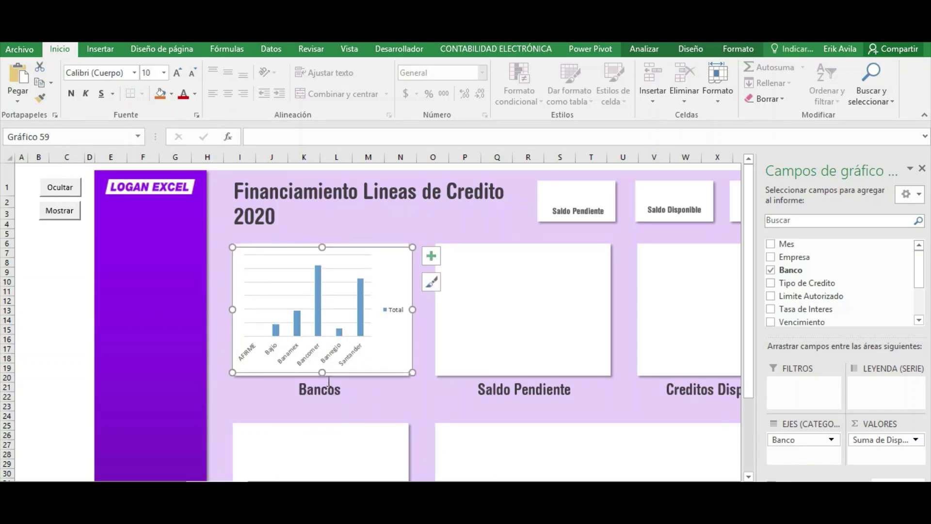
{"action": "left_click", "coordinate": [394, 313]}
{"action": "key", "text": "Delete"}
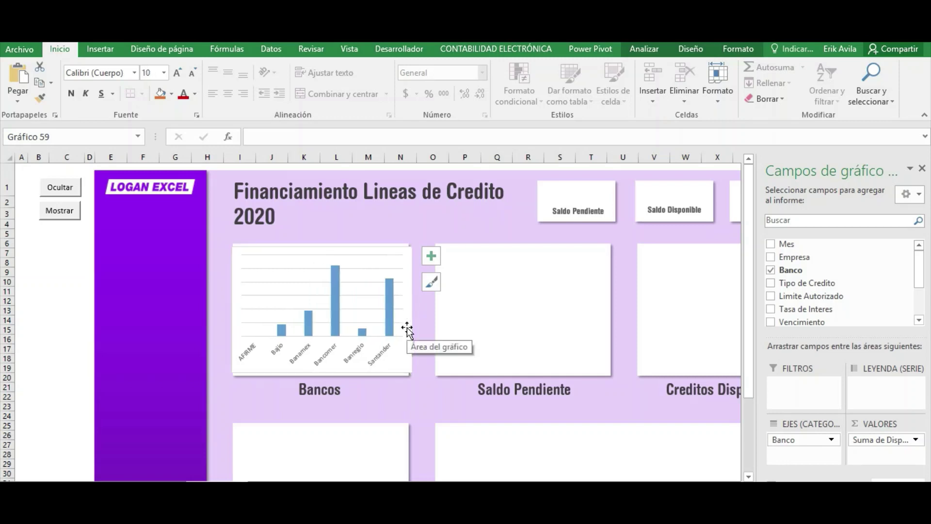
{"action": "left_click_drag", "start_coordinate": [389, 249], "coordinate": [384, 248]}
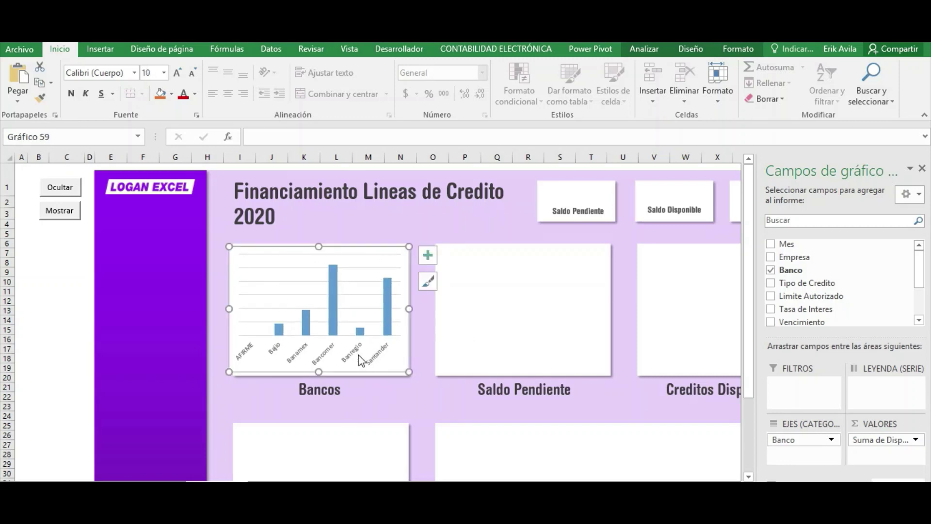
{"action": "left_click", "coordinate": [32, 310]}
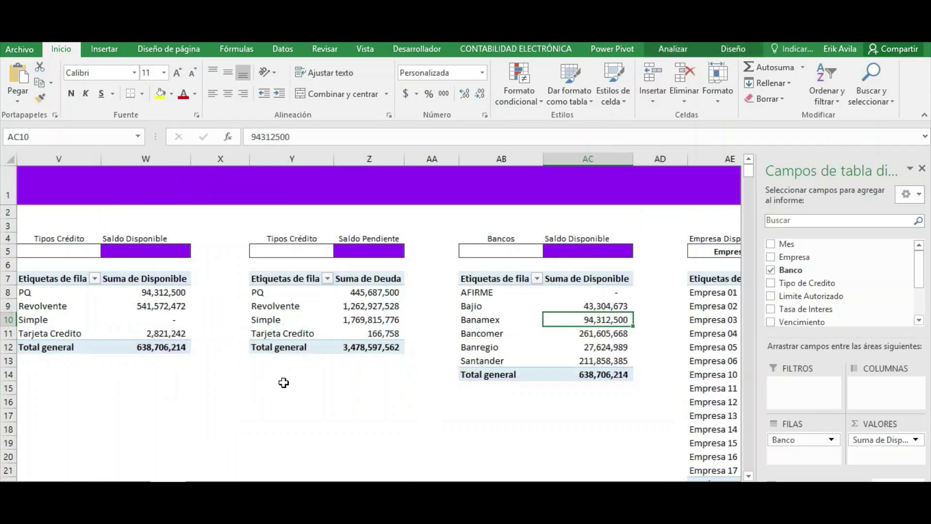
- Select a cell inside the Suma de Deuda pivot table by credit type
{"action": "left_click", "coordinate": [286, 386]}
{"action": "left_click", "coordinate": [310, 347]}
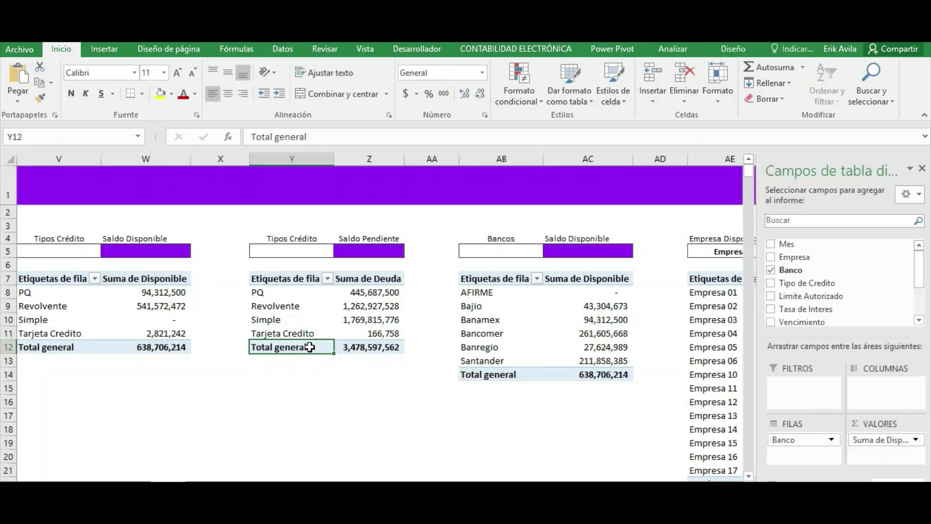
{"action": "key", "text": "Left"}
{"action": "key", "text": "Right"}
{"action": "key", "text": "Left"}
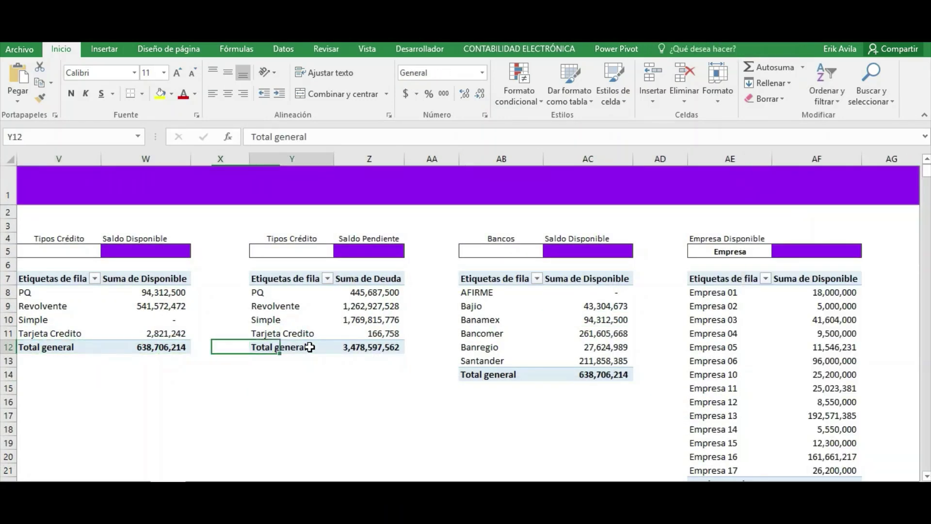
{"action": "key", "text": "Right"}
{"action": "left_click_drag", "start_coordinate": [251, 228], "coordinate": [398, 359]}
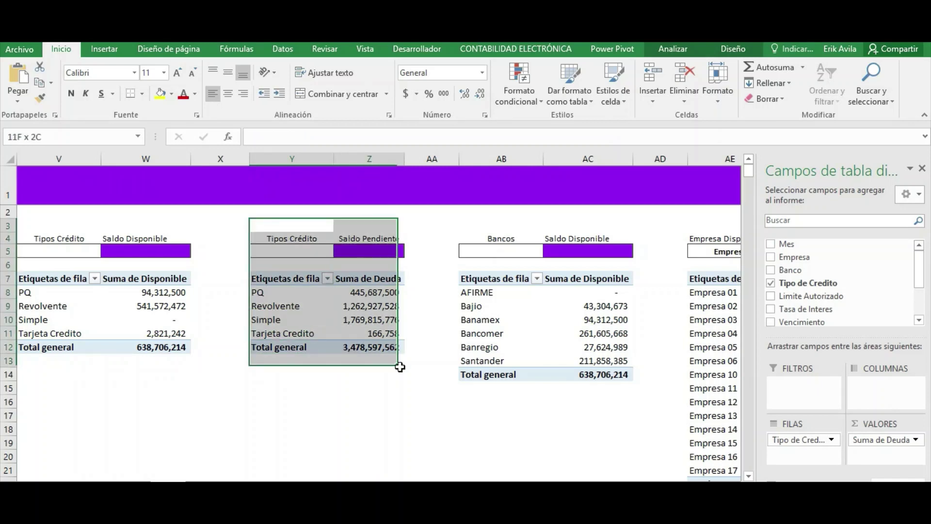
{"action": "left_click", "coordinate": [332, 411]}
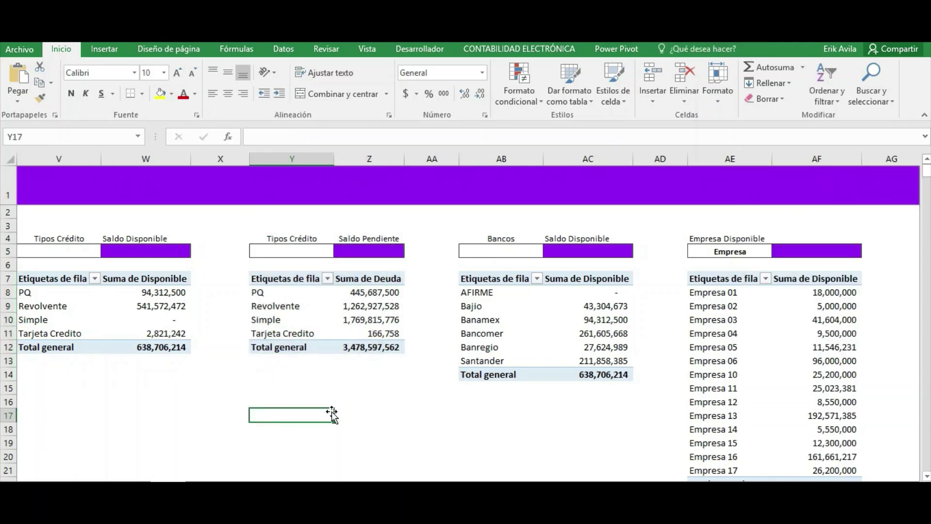
{"action": "left_click", "coordinate": [382, 348]}
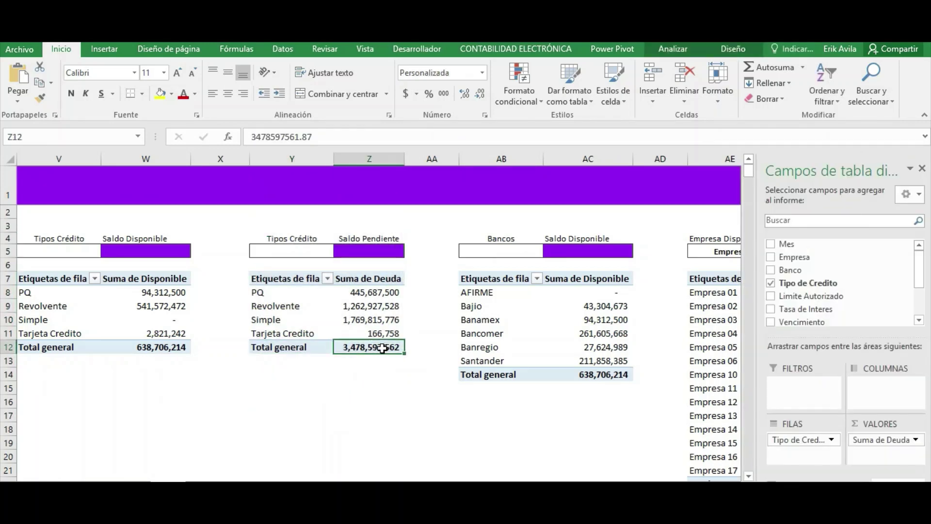
{"action": "left_click", "coordinate": [371, 318]}
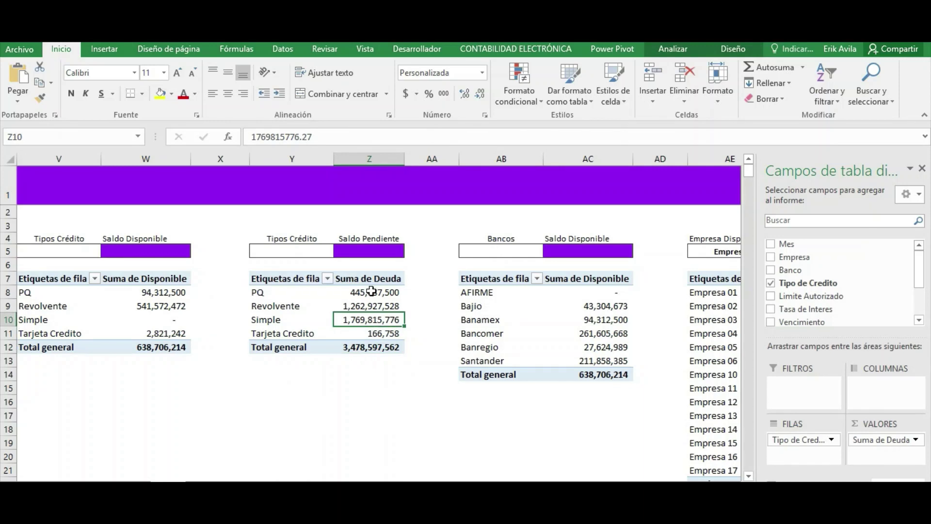
- Insert a clustered column pivot chart from the debt table and cut it
{"action": "left_click", "coordinate": [107, 49]}
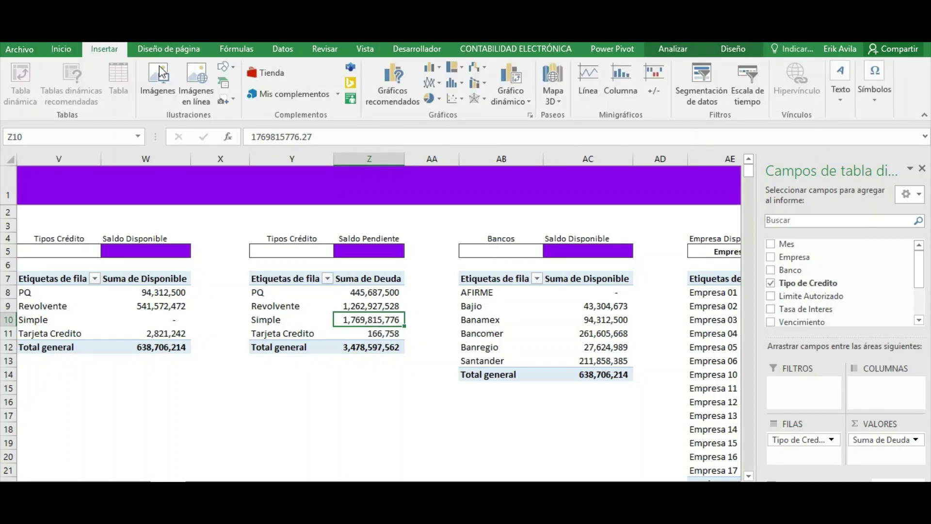
{"action": "left_click", "coordinate": [515, 92]}
{"action": "left_click", "coordinate": [515, 115]}
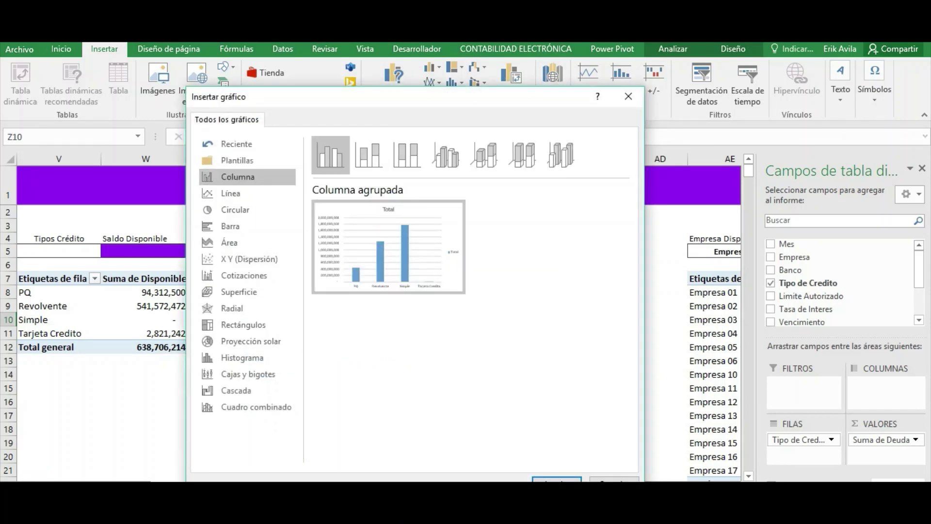
{"action": "left_click", "coordinate": [557, 480]}
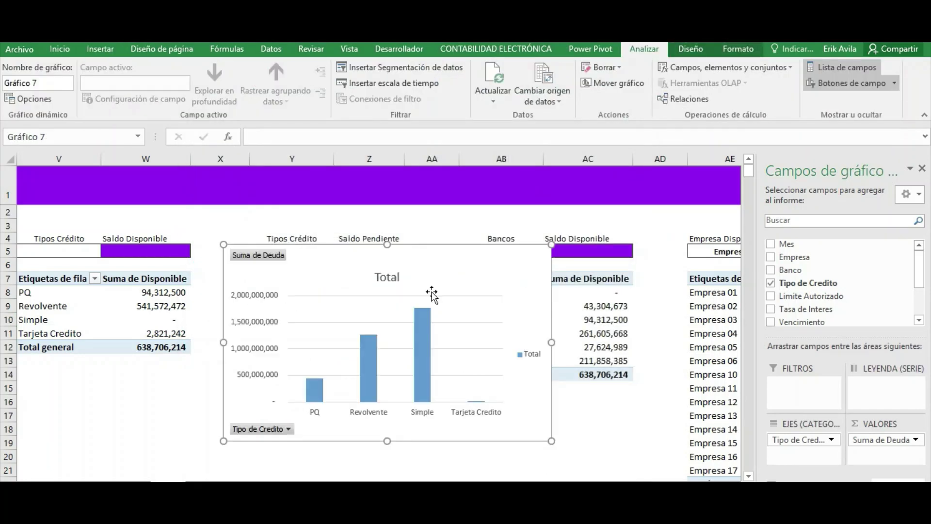
{"action": "key", "text": "Delete"}
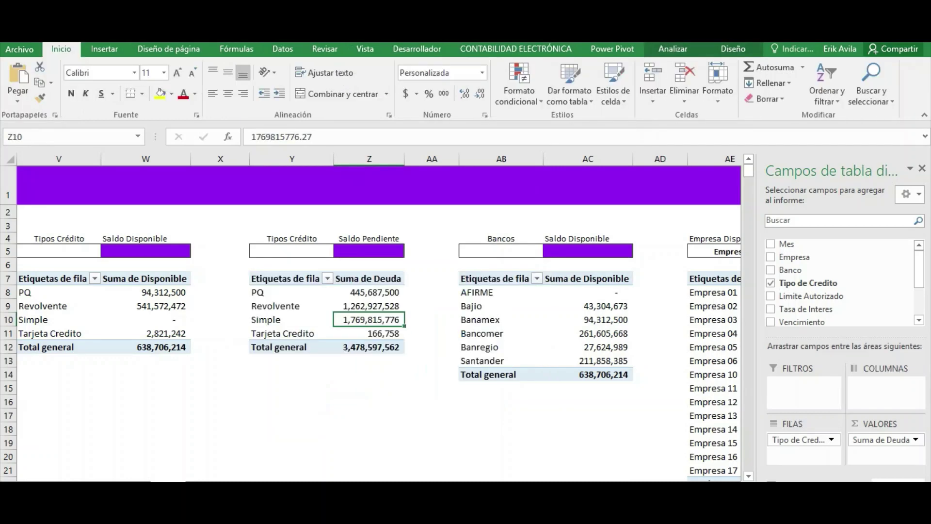
- Paste the debt chart onto the dashboard and hide its field buttons
{"action": "key", "text": "ctrl+Page_Up"}
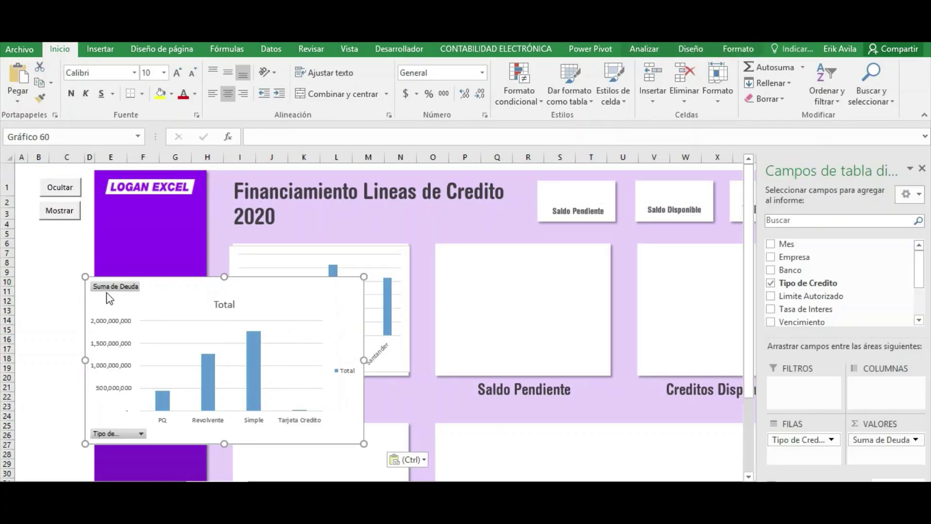
{"action": "key", "text": "ctrl+v"}
{"action": "mouse_move", "coordinate": [181, 275]}
{"action": "left_mouse_down"}
{"action": "mouse_move", "coordinate": [471, 256]}
{"action": "mouse_move", "coordinate": [504, 241]}
{"action": "left_mouse_up"}
{"action": "right_click", "coordinate": [447, 262]}
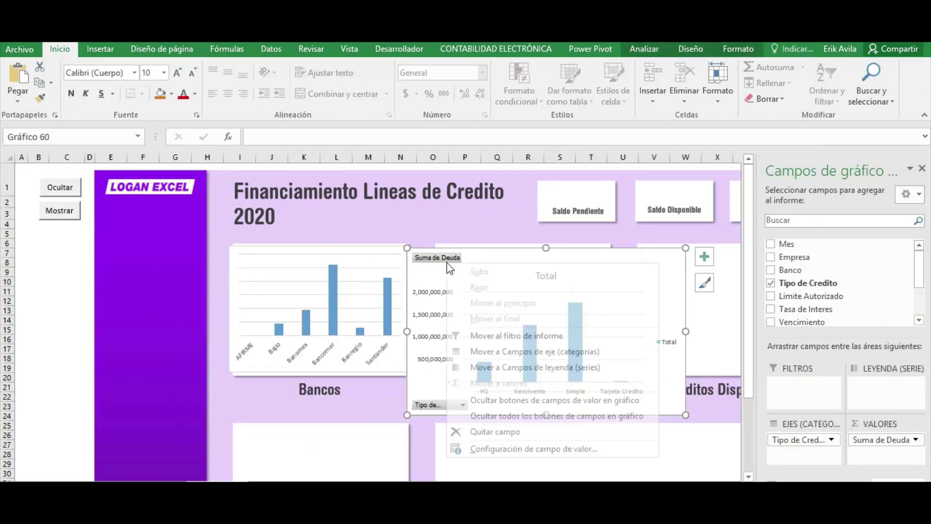
{"action": "left_click", "coordinate": [524, 416]}
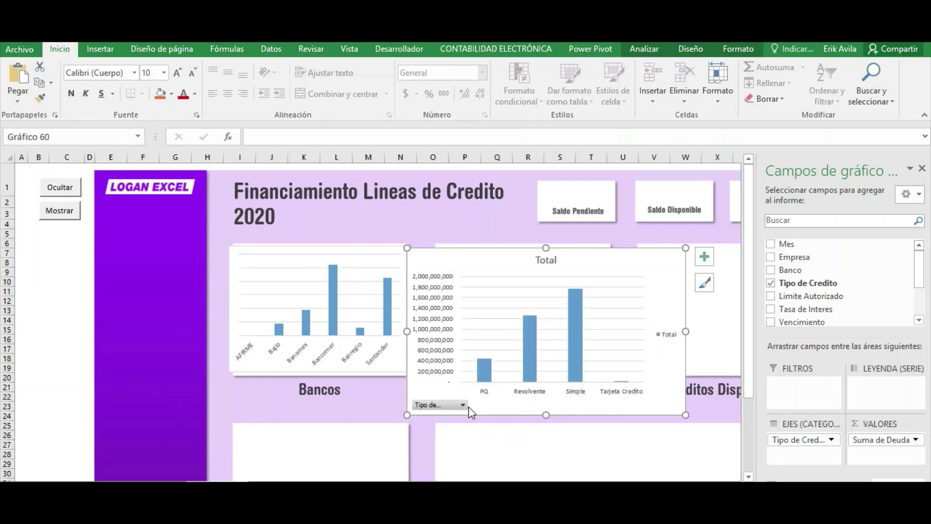
{"action": "right_click", "coordinate": [427, 406]}
{"action": "left_click", "coordinate": [501, 343]}
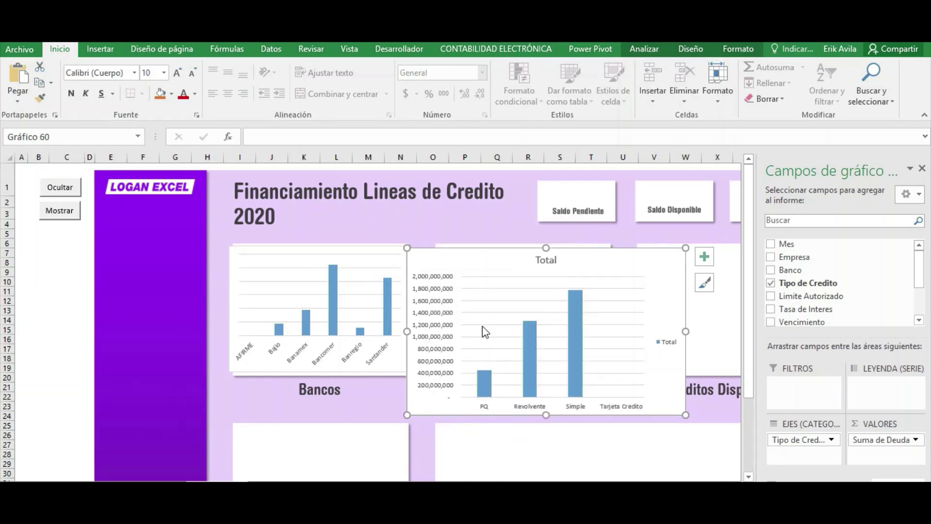
- Delete the debt chart's vertical value axis, Total title and legend
{"action": "left_click", "coordinate": [445, 287]}
{"action": "key", "text": "Delete"}
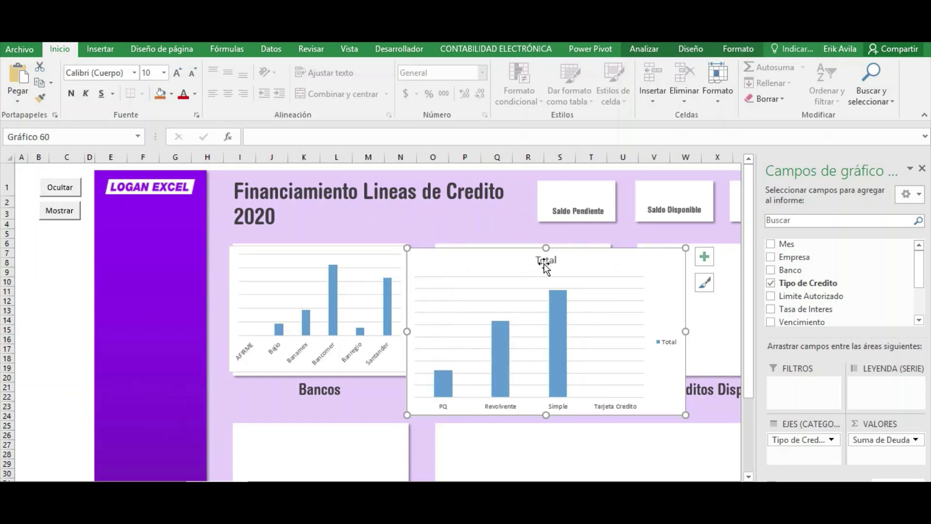
{"action": "left_click", "coordinate": [546, 261]}
{"action": "key", "text": "Delete"}
{"action": "left_click", "coordinate": [661, 332]}
{"action": "key", "text": "Delete"}
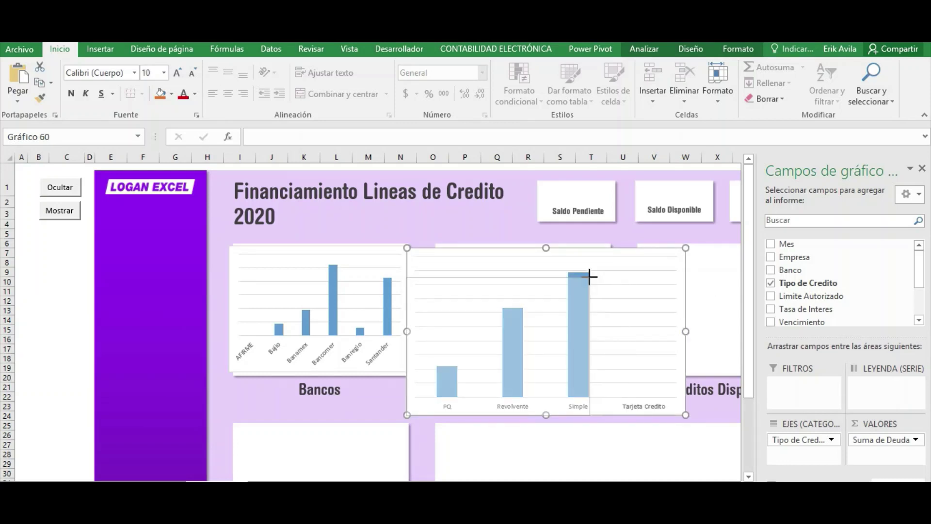
- Resize the debt chart to fit the Saldo Pendiente card
{"action": "mouse_move", "coordinate": [656, 263]}
{"action": "left_mouse_down"}
{"action": "mouse_move", "coordinate": [587, 276]}
{"action": "mouse_move", "coordinate": [575, 247]}
{"action": "left_mouse_up"}
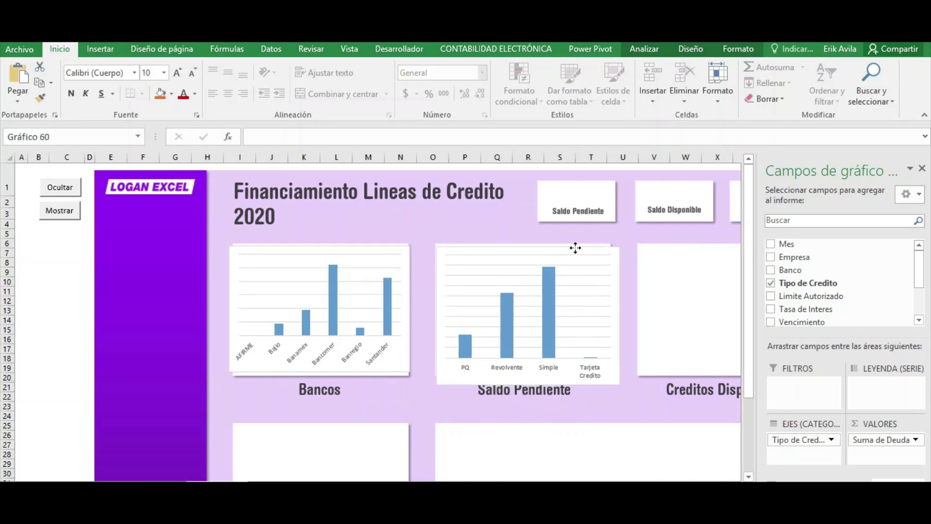
{"action": "left_click_drag", "start_coordinate": [617, 381], "coordinate": [612, 373]}
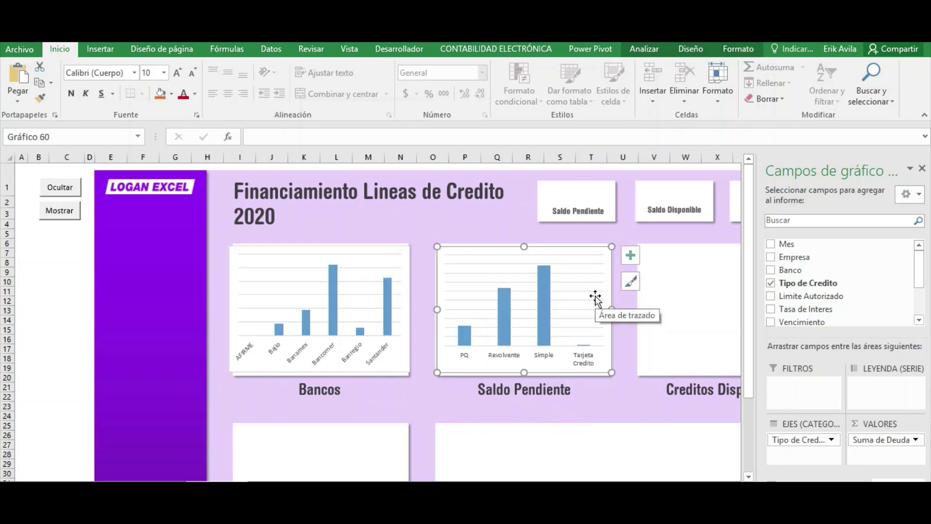
{"action": "left_click", "coordinate": [40, 320]}
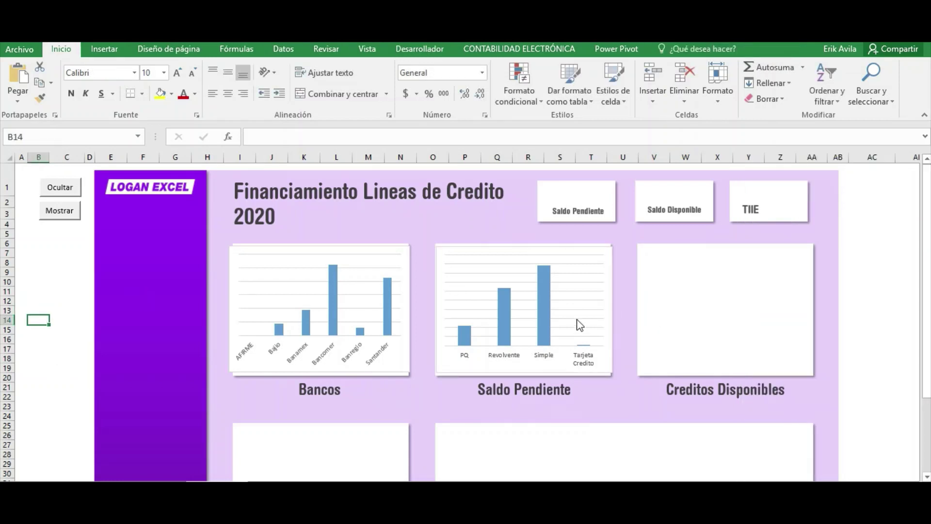
{"action": "left_click", "coordinate": [582, 360]}
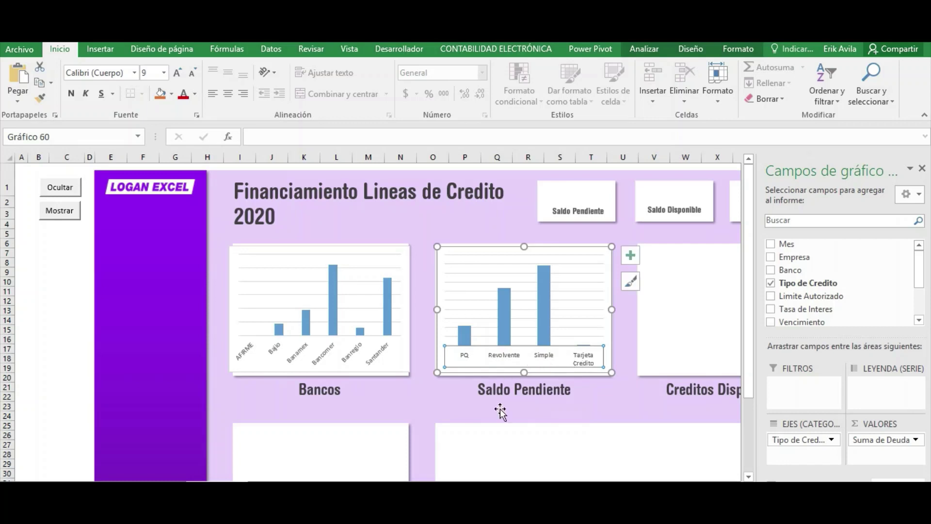
{"action": "left_click", "coordinate": [69, 264]}
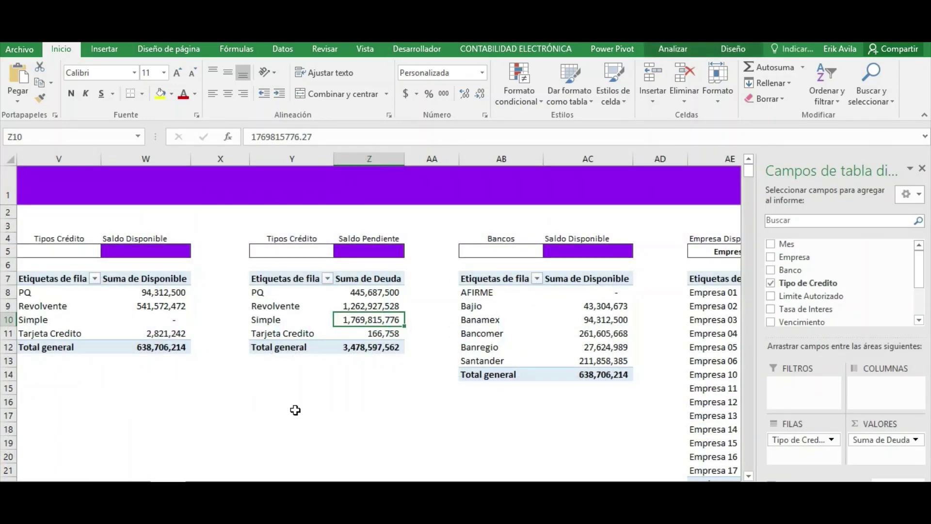
- Select a cell in the Saldo Disponible pivot table by credit type
{"action": "left_click", "coordinate": [296, 410]}
{"action": "left_click_drag", "start_coordinate": [307, 334], "coordinate": [305, 292]}
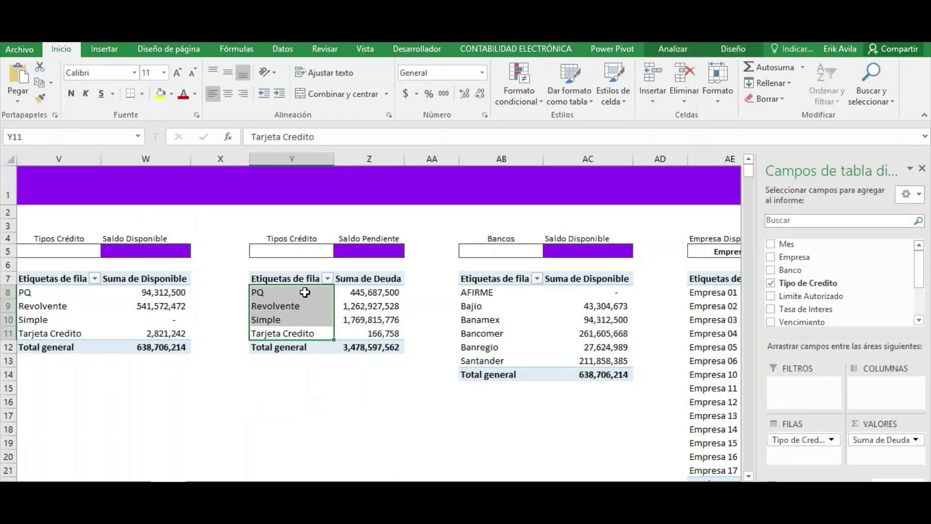
{"action": "left_click", "coordinate": [282, 391]}
{"action": "left_click", "coordinate": [146, 376]}
{"action": "left_click", "coordinate": [144, 307]}
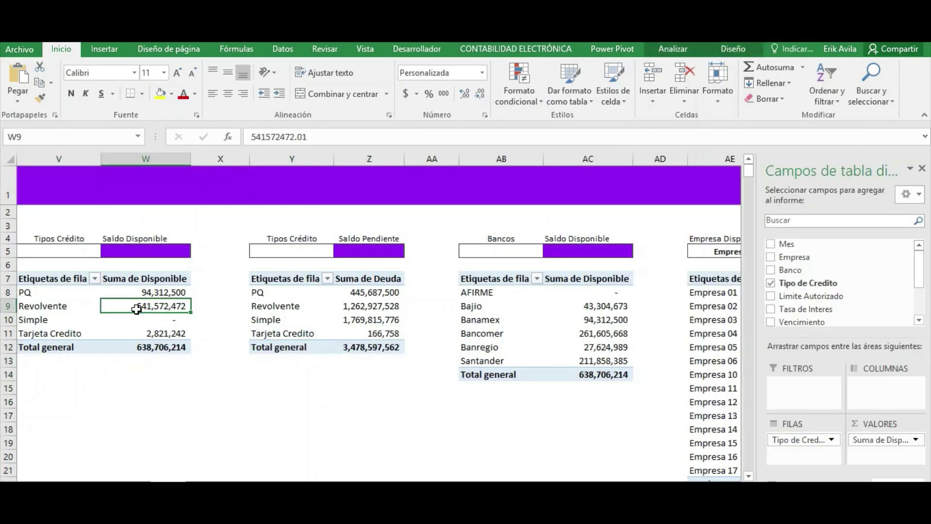
{"action": "key", "text": "Left"}
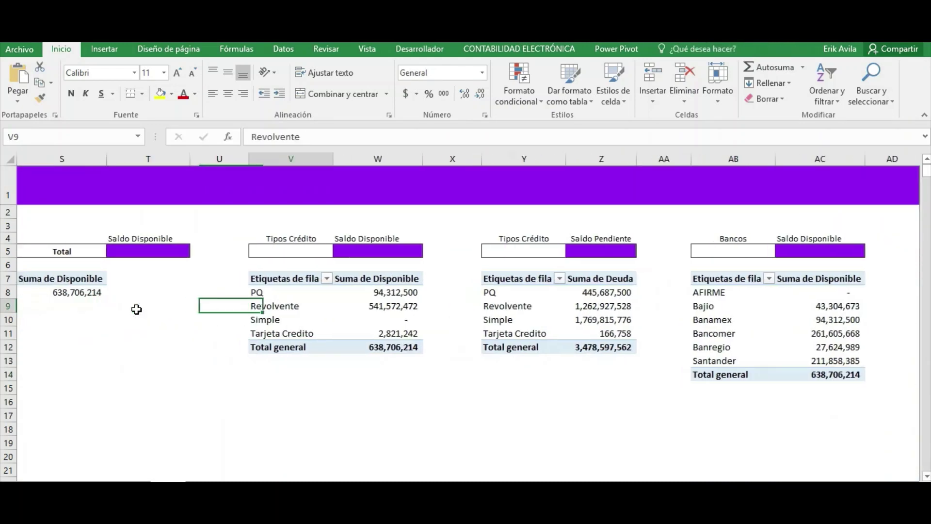
{"action": "left_click", "coordinate": [363, 303]}
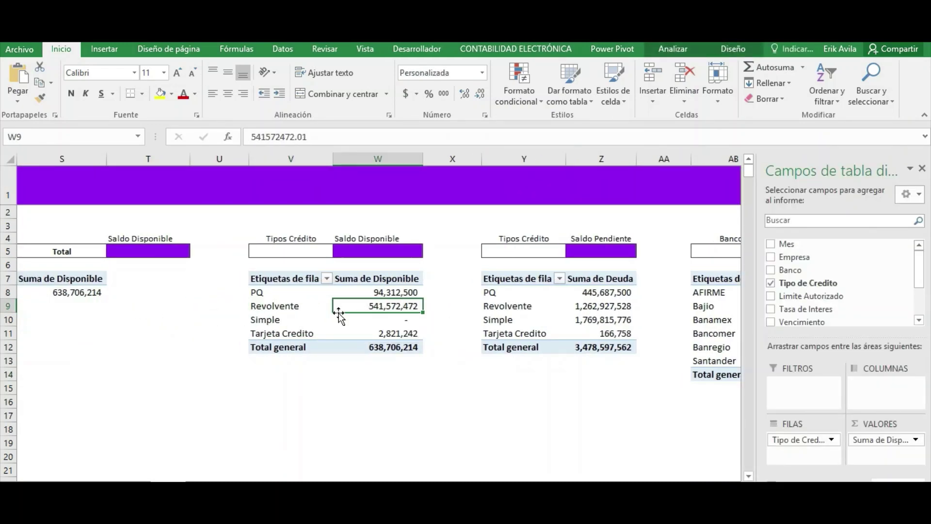
{"action": "left_click", "coordinate": [388, 322]}
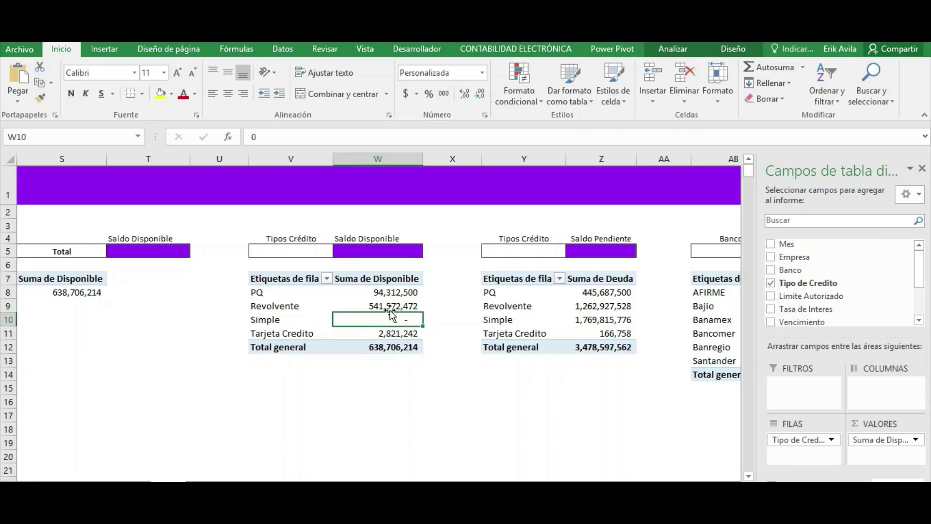
- Insert a clustered column pivot chart of Suma de Disponible, cut it, and return to the dashboard
{"action": "left_click", "coordinate": [104, 49]}
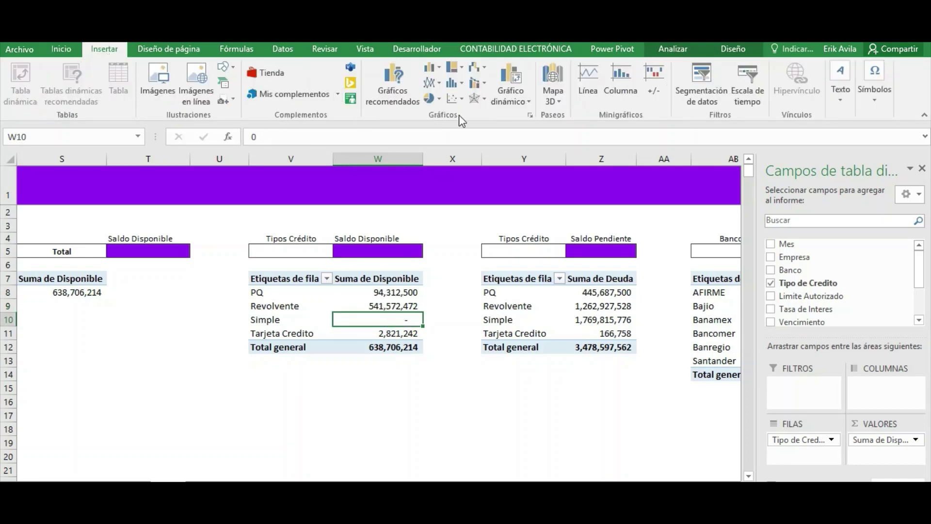
{"action": "left_click", "coordinate": [505, 74]}
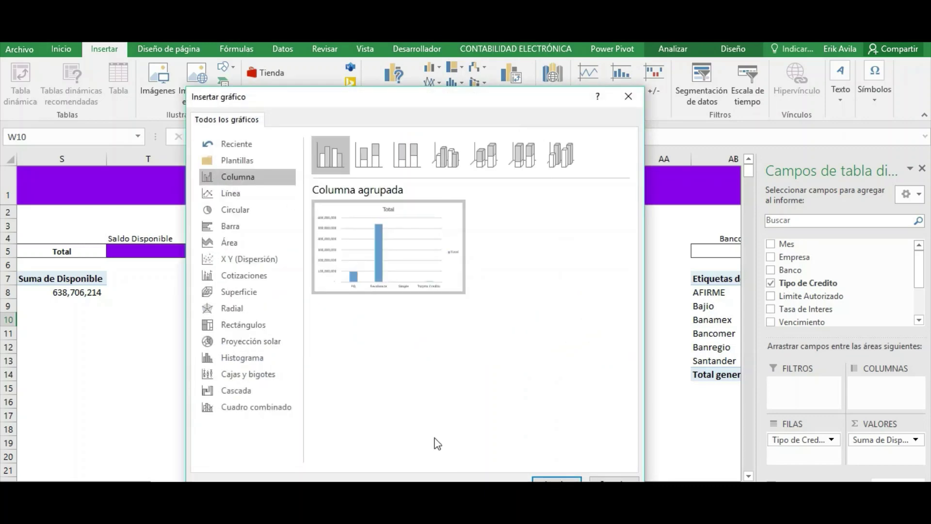
{"action": "left_click_drag", "start_coordinate": [515, 105], "coordinate": [499, 70]}
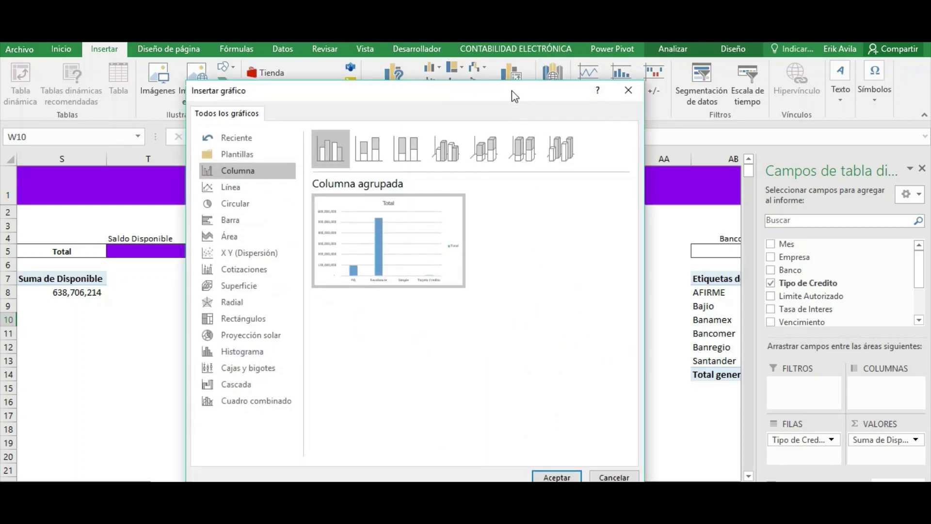
{"action": "left_click", "coordinate": [539, 447]}
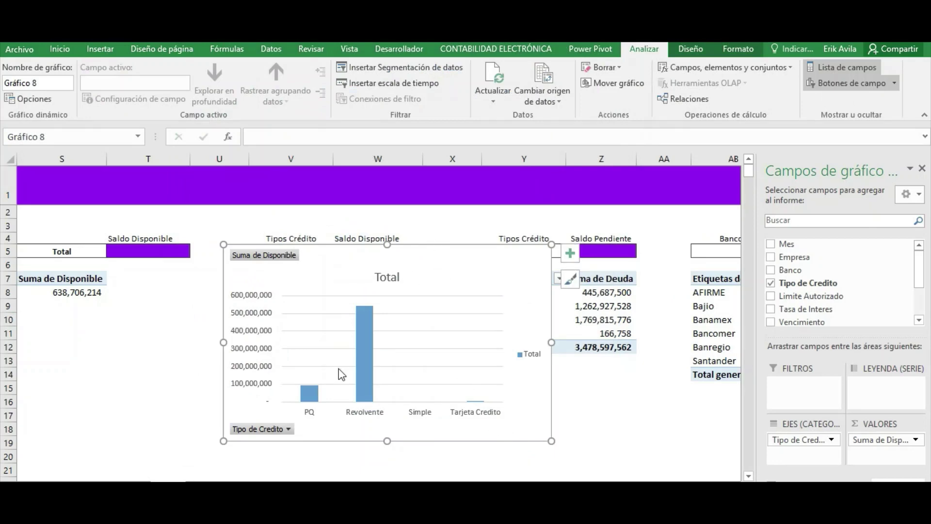
{"action": "key", "text": "ctrl+x"}
{"action": "left_click", "coordinate": [266, 478]}
- Paste the available-balance chart onto the dashboard and hide all its field buttons
{"action": "left_click", "coordinate": [868, 272]}
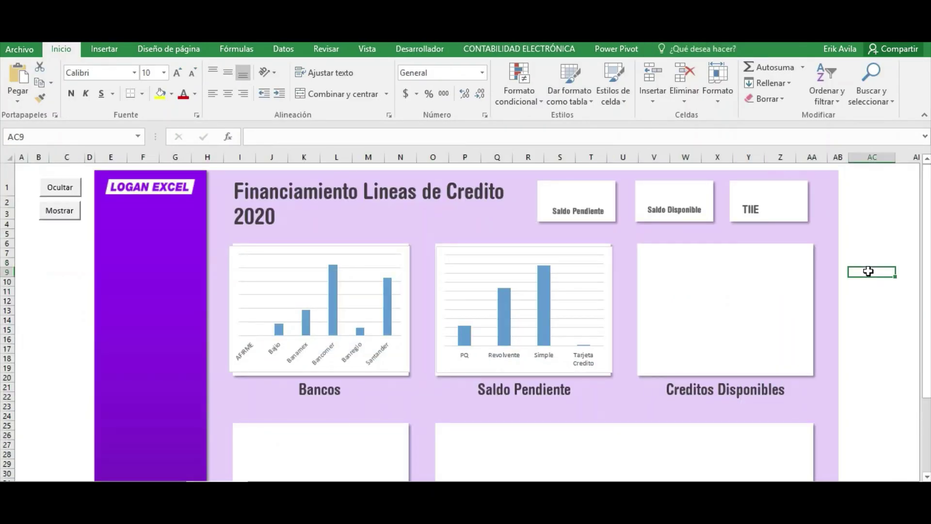
{"action": "key", "text": "ctrl+v"}
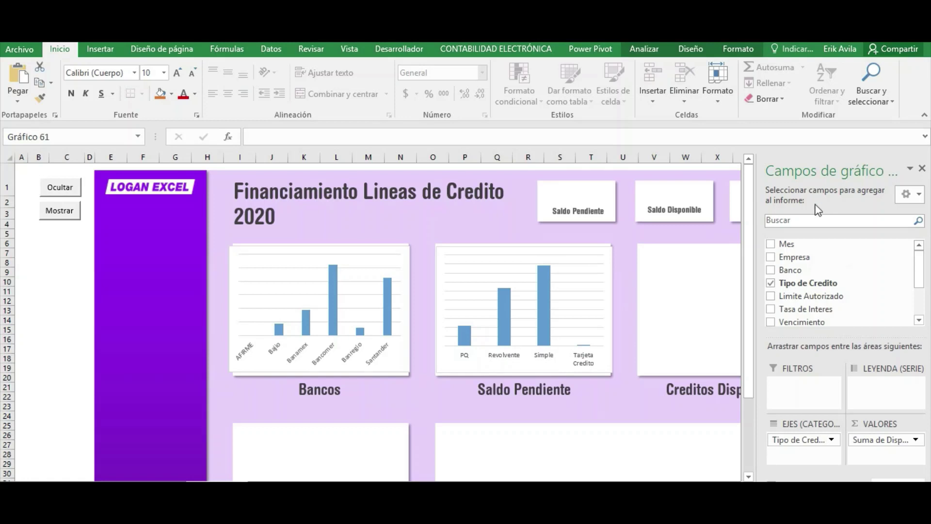
{"action": "scroll", "coordinate": [688, 290], "scroll_direction": "right", "scroll_amount": 5}
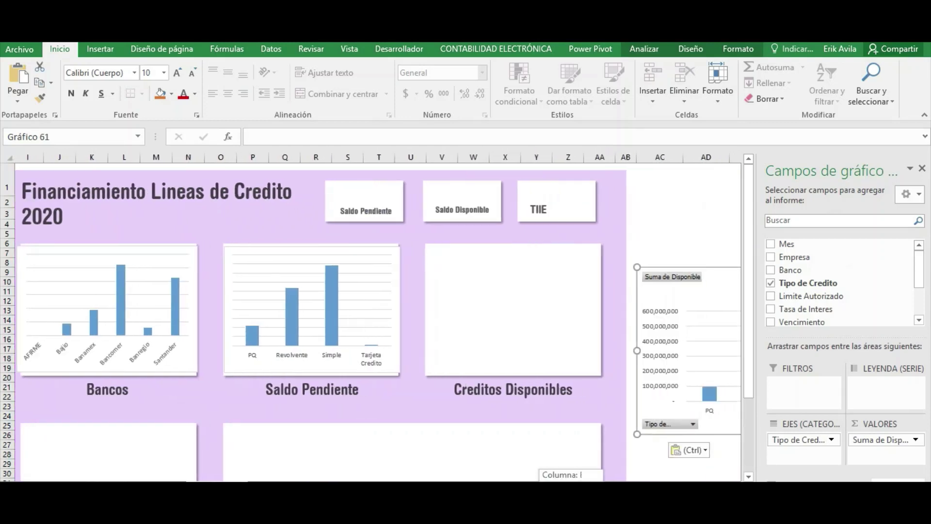
{"action": "left_click_drag", "start_coordinate": [704, 267], "coordinate": [330, 253]}
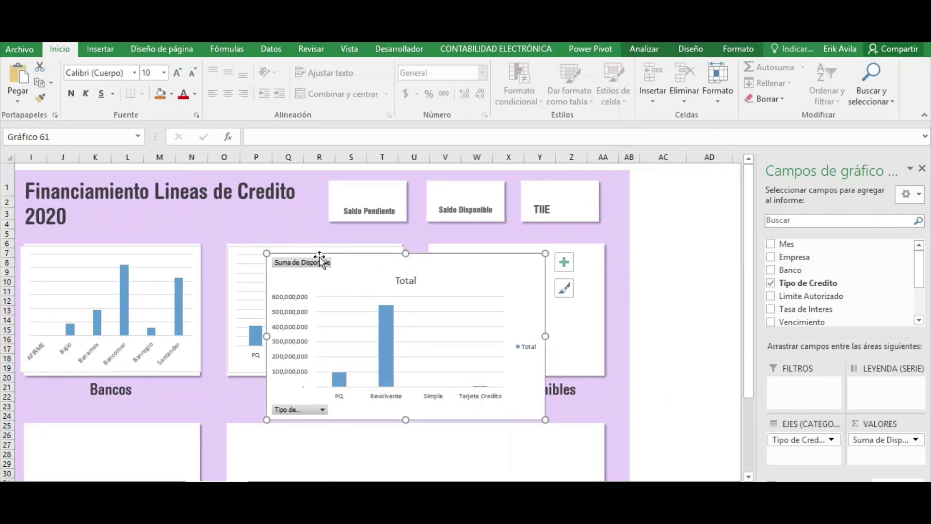
{"action": "right_click", "coordinate": [315, 261]}
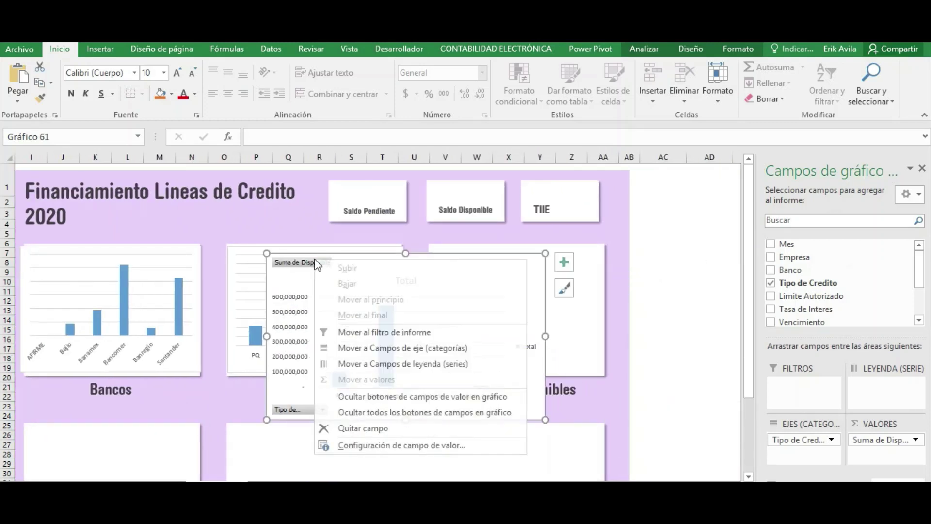
{"action": "left_click", "coordinate": [358, 397]}
{"action": "right_click", "coordinate": [309, 411]}
{"action": "left_click", "coordinate": [369, 353]}
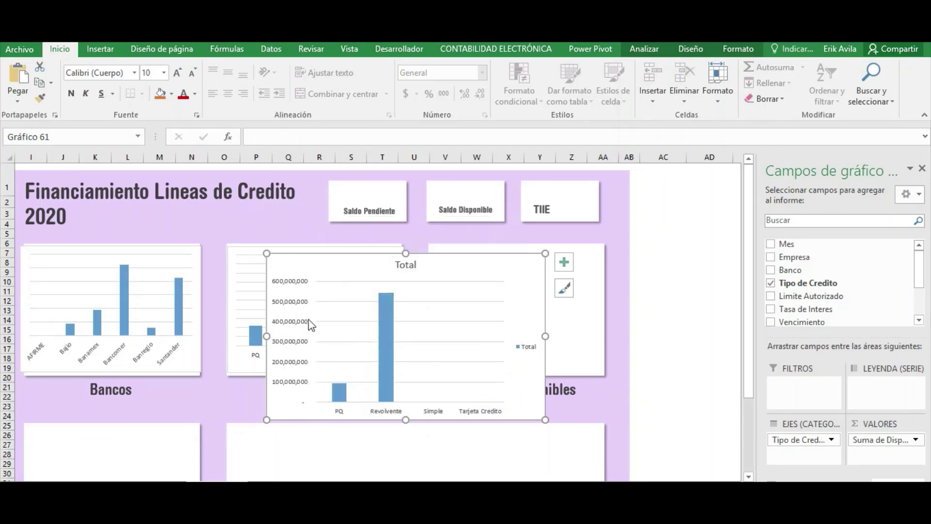
- Delete the chart's vertical value axis, Total title and legend
{"action": "key", "text": "Delete"}
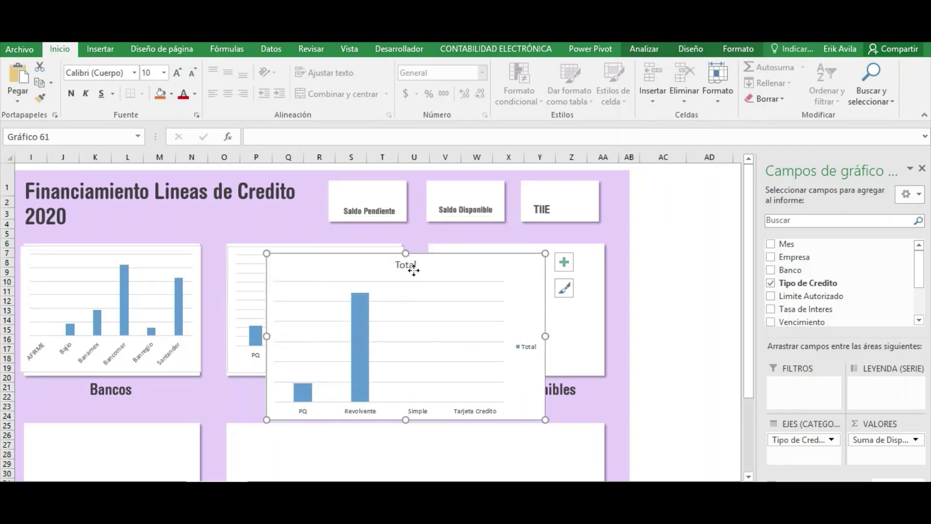
{"action": "left_click", "coordinate": [406, 265]}
{"action": "key", "text": "Delete"}
{"action": "left_click", "coordinate": [524, 339]}
{"action": "key", "text": "Delete"}
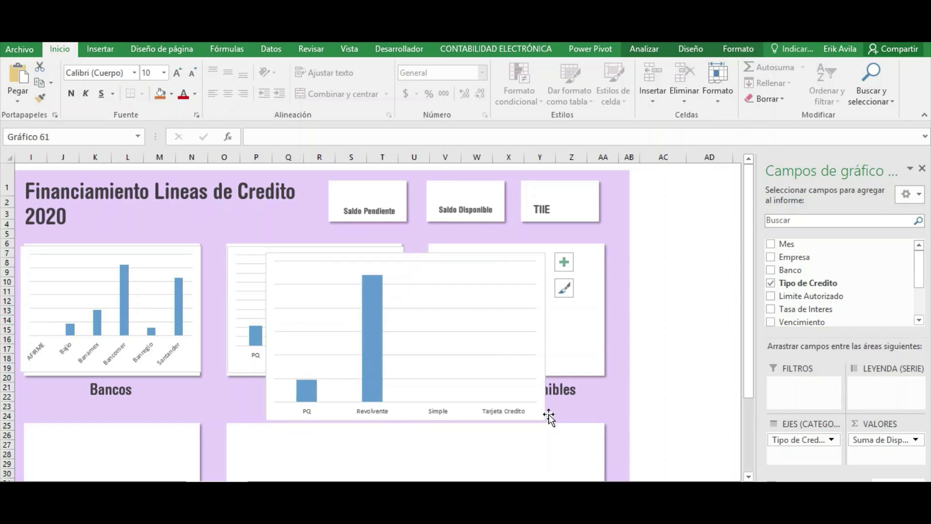
- Enlarge the plot area and fit the chart into the Creditos Disponibles box
{"action": "left_click_drag", "start_coordinate": [543, 410], "coordinate": [436, 374]}
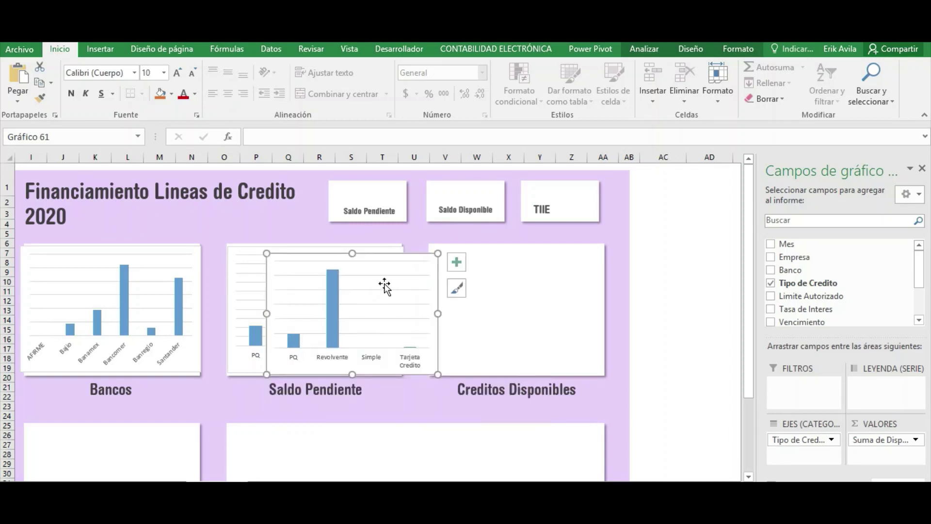
{"action": "left_click_drag", "start_coordinate": [376, 252], "coordinate": [524, 251]}
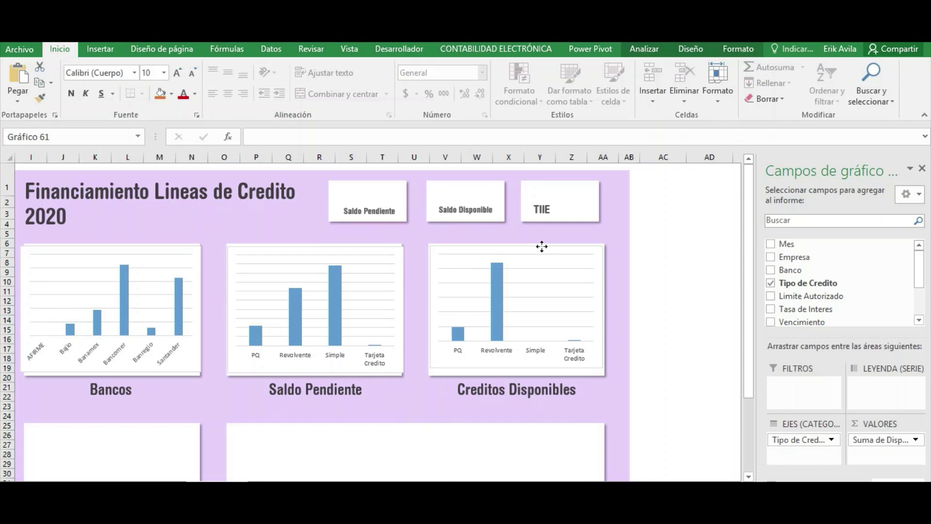
{"action": "left_click", "coordinate": [677, 330]}
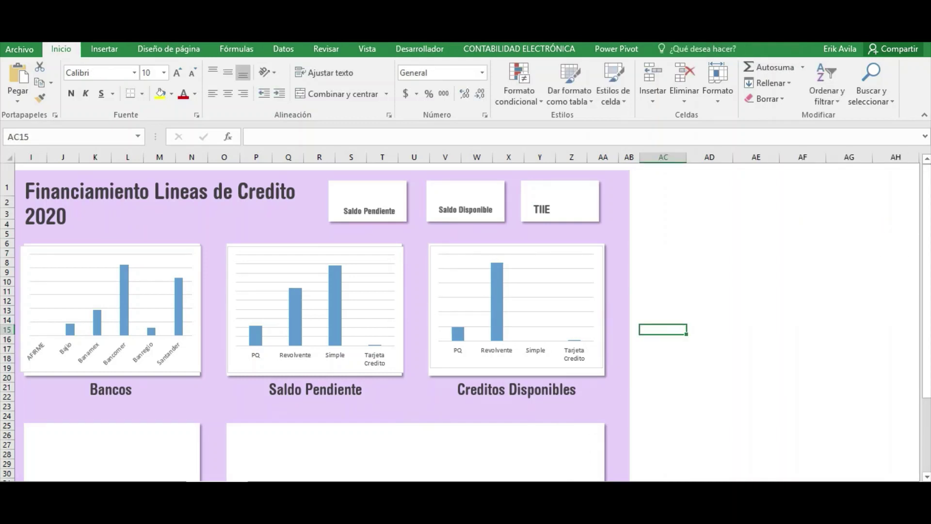
{"action": "scroll", "coordinate": [465, 320], "scroll_direction": "left", "scroll_amount": 3}
{"action": "scroll", "coordinate": [466, 320], "scroll_direction": "left", "scroll_amount": 3}
{"action": "scroll", "coordinate": [466, 320], "scroll_direction": "left", "scroll_amount": 2}
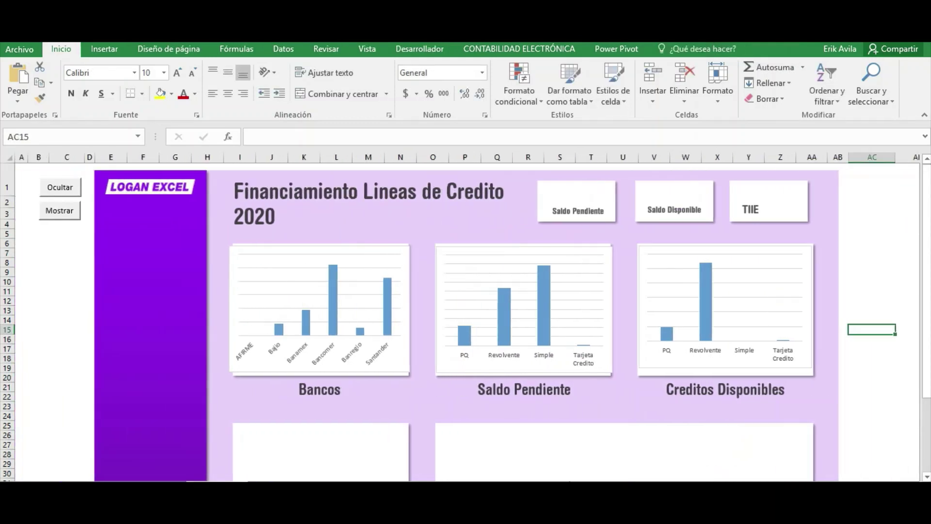
{"action": "scroll", "coordinate": [365, 401], "scroll_direction": "down", "scroll_amount": 1}
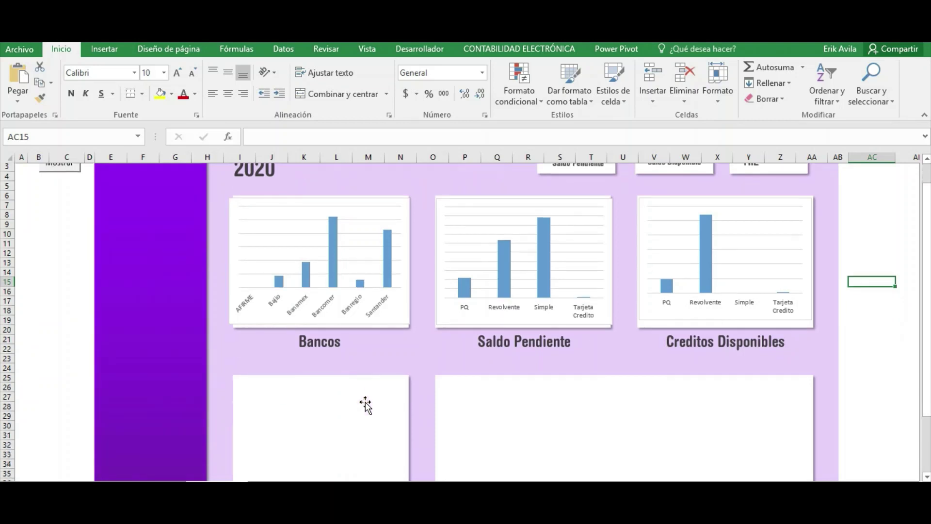
{"action": "scroll", "coordinate": [365, 402], "scroll_direction": "down", "scroll_amount": 1}
{"action": "scroll", "coordinate": [365, 402], "scroll_direction": "down", "scroll_amount": 1}
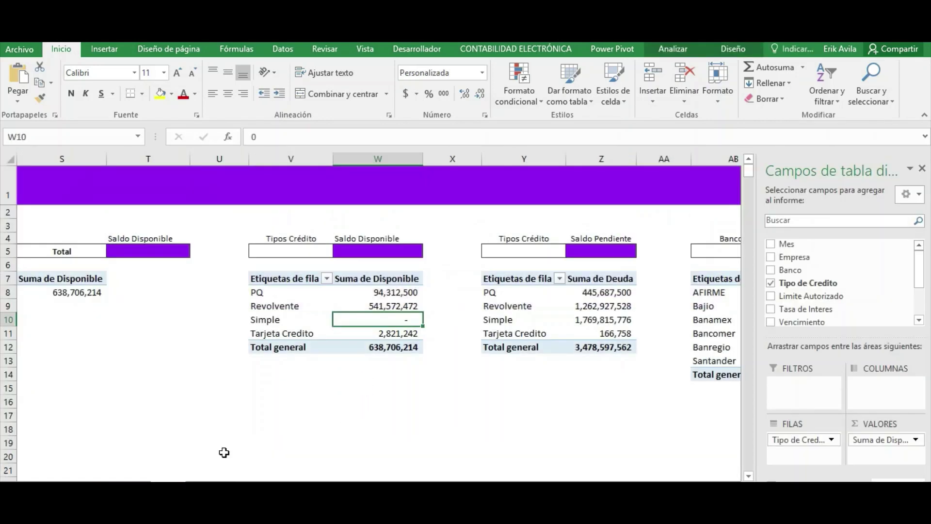
- On the pivot sheet, select a cell inside the Empresa pivot table
{"action": "left_click", "coordinate": [534, 402]}
{"action": "key", "text": "Right"}
{"action": "key", "text": "Right"}
{"action": "key", "text": "Right"}
{"action": "key", "text": "Right"}
{"action": "key", "text": "Right"}
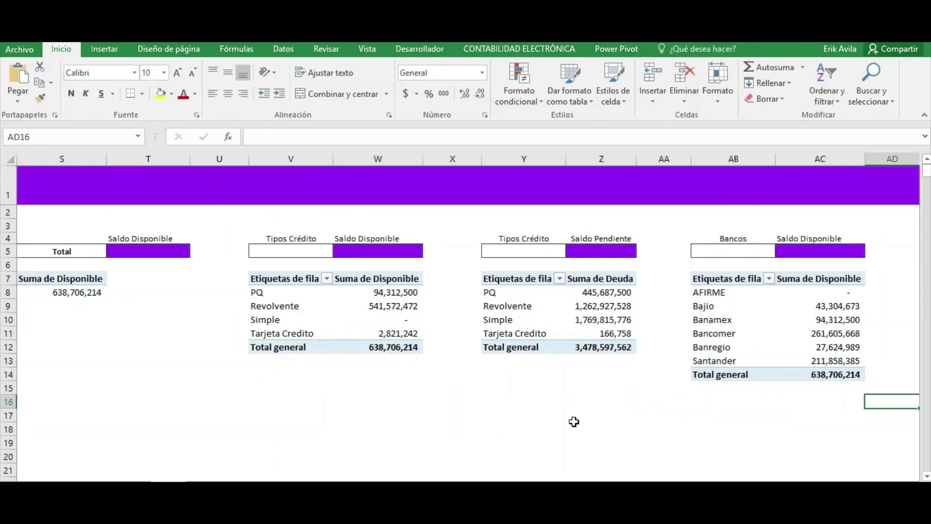
{"action": "key", "text": "Right"}
{"action": "key", "text": "Right"}
{"action": "key", "text": "Right"}
{"action": "key", "text": "Right"}
{"action": "key", "text": "Right"}
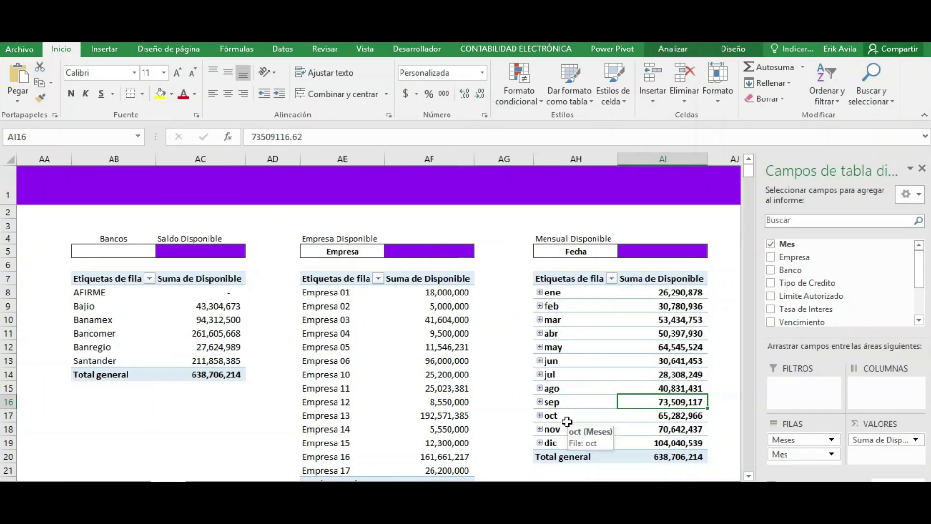
{"action": "left_click", "coordinate": [425, 362]}
{"action": "scroll", "coordinate": [351, 311], "scroll_direction": "down", "scroll_amount": 1}
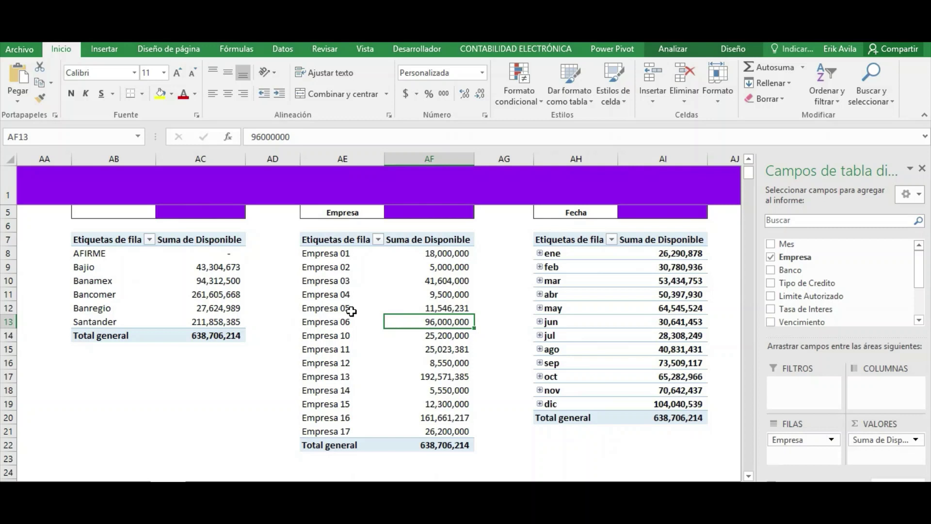
{"action": "left_click", "coordinate": [421, 269]}
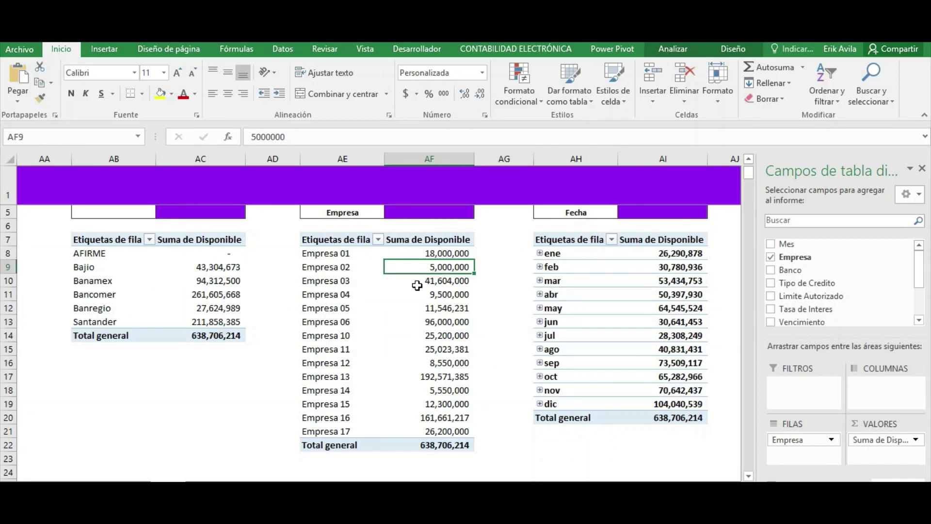
{"action": "left_click", "coordinate": [445, 418]}
{"action": "left_click", "coordinate": [445, 320]}
{"action": "left_click", "coordinate": [453, 246]}
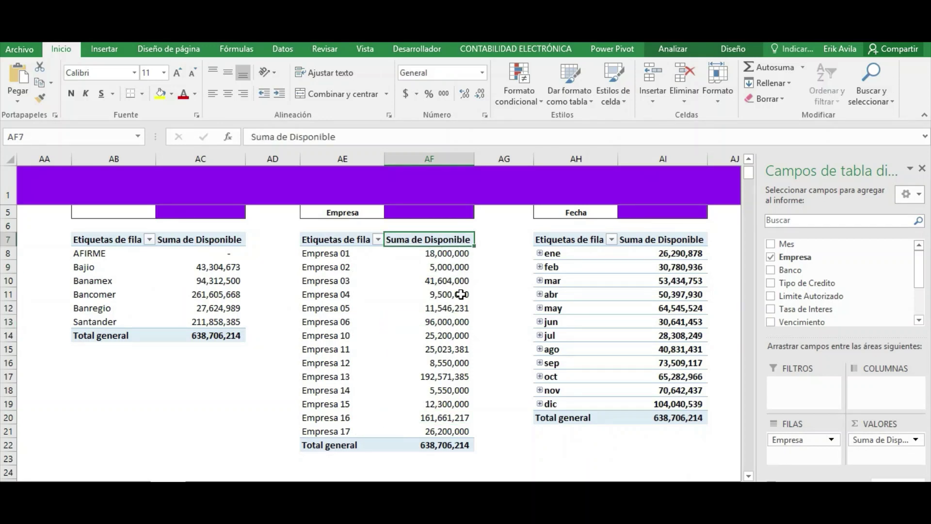
{"action": "left_click", "coordinate": [456, 294]}
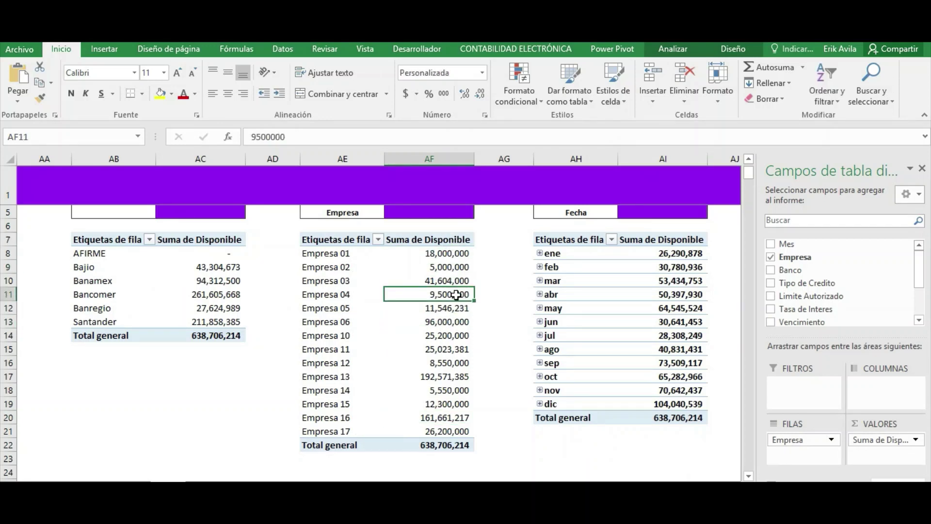
- Insert a clustered column pivot chart of Suma de Disponible by Empresa
{"action": "left_click", "coordinate": [104, 49]}
{"action": "left_click", "coordinate": [529, 102]}
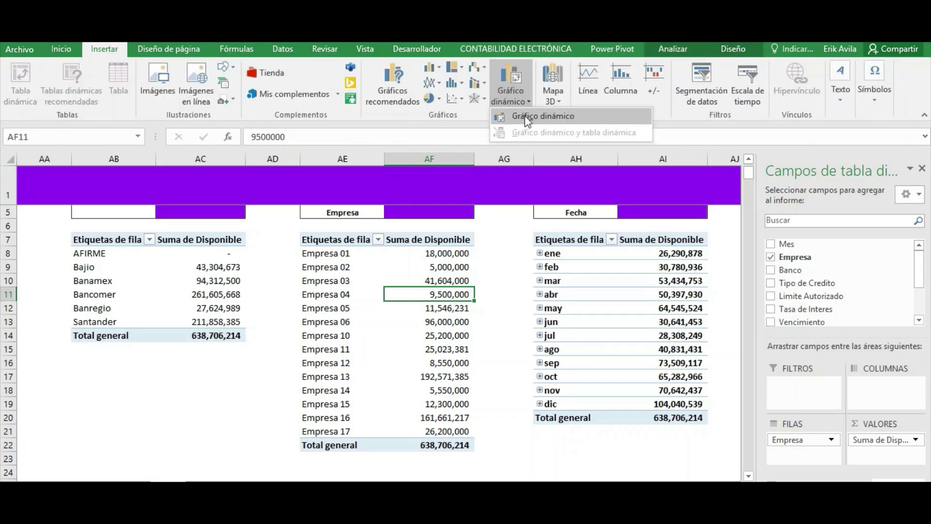
{"action": "left_click", "coordinate": [526, 116]}
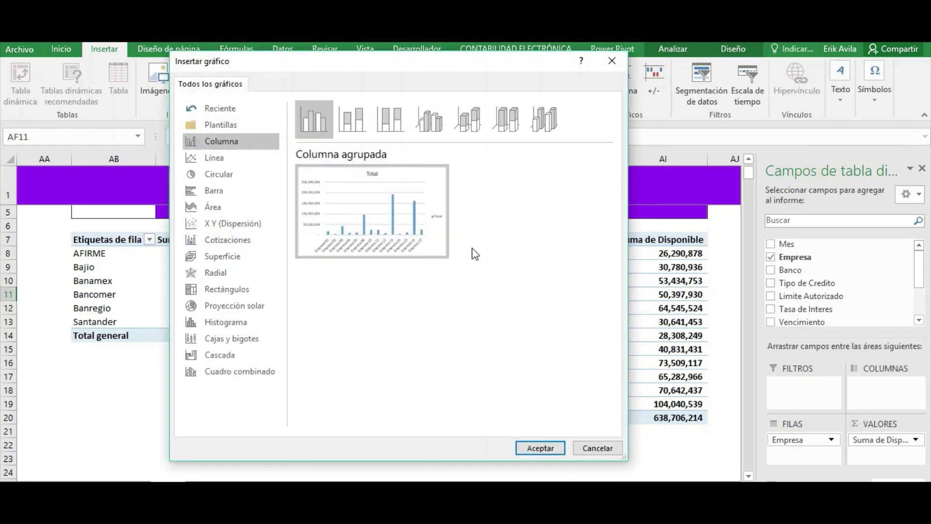
{"action": "left_click", "coordinate": [536, 448]}
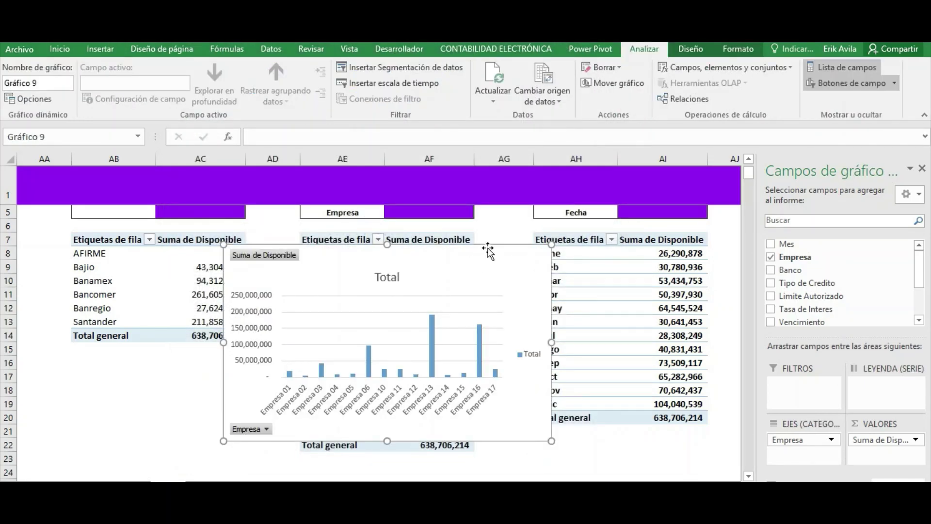
- Paste the Empresas pivot chart onto the dashboard and drag it toward the Empresas box
{"action": "key", "text": "Delete"}
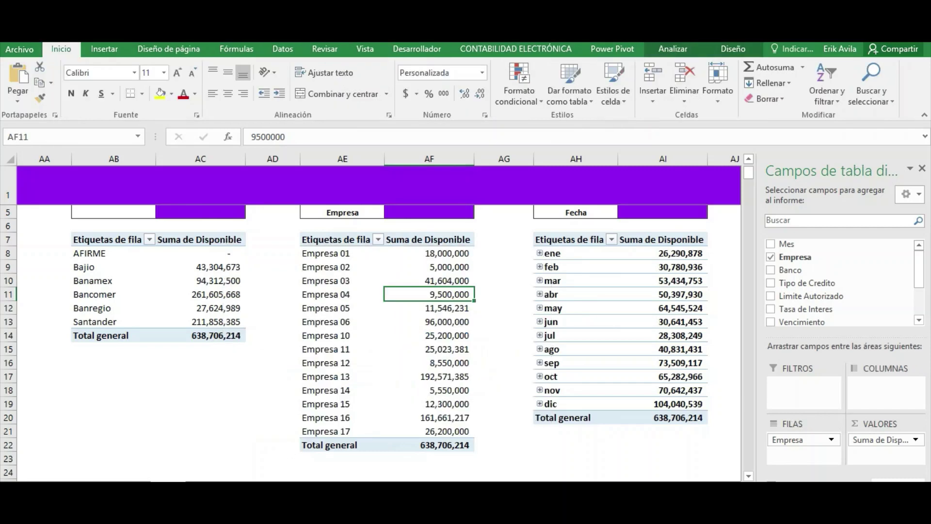
{"action": "key", "text": "ctrl+Page_Up"}
{"action": "left_click", "coordinate": [38, 340]}
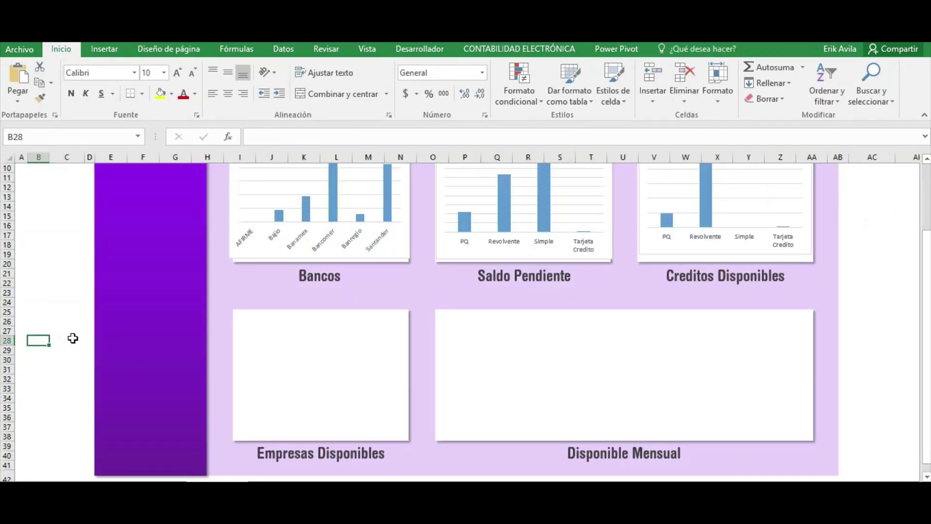
{"action": "key", "text": "ctrl+v"}
{"action": "left_click_drag", "start_coordinate": [139, 337], "coordinate": [321, 311]}
- Hide all field buttons and delete the chart's value axis, Total title and legend
{"action": "right_click", "coordinate": [264, 321]}
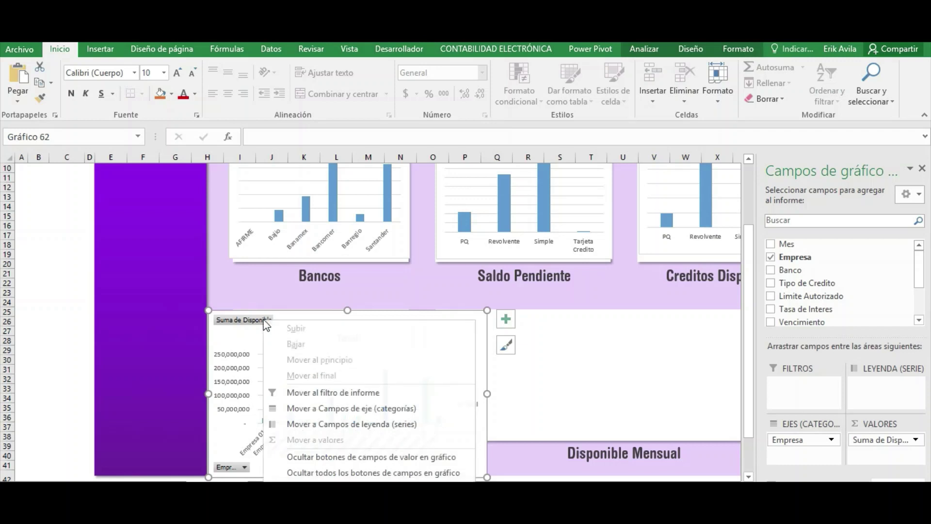
{"action": "left_click", "coordinate": [329, 457]}
{"action": "right_click", "coordinate": [237, 467]}
{"action": "left_click", "coordinate": [287, 407]}
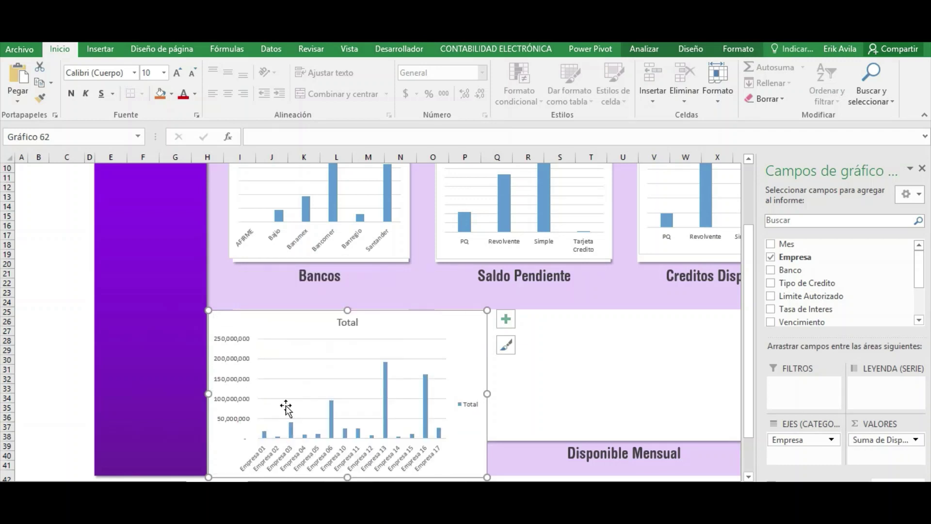
{"action": "left_click", "coordinate": [240, 363]}
{"action": "key", "text": "Delete"}
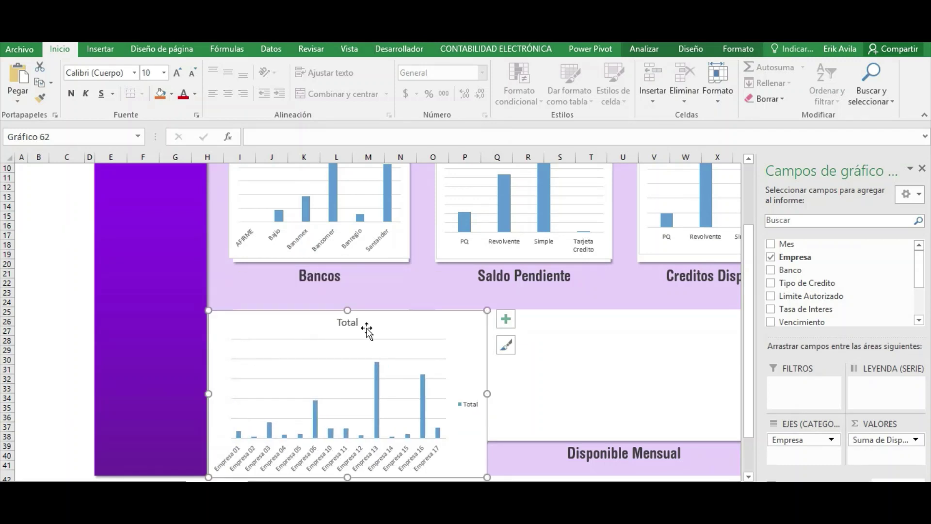
{"action": "left_click", "coordinate": [368, 330]}
{"action": "key", "text": "Delete"}
{"action": "left_click", "coordinate": [464, 392]}
{"action": "key", "text": "Delete"}
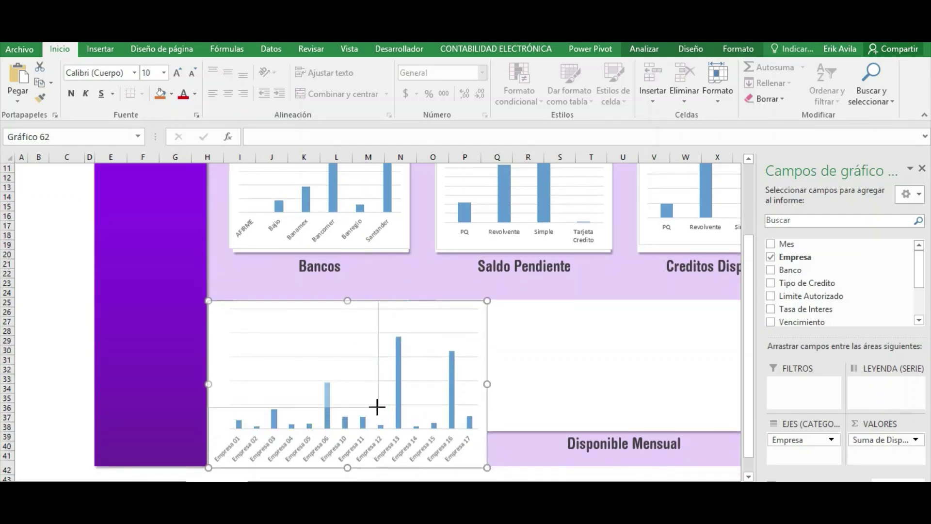
- Resize and position the chart to fit inside the Empresas Disponibles frame
{"action": "left_click_drag", "start_coordinate": [485, 475], "coordinate": [377, 407]}
{"action": "left_click_drag", "start_coordinate": [322, 303], "coordinate": [350, 310]}
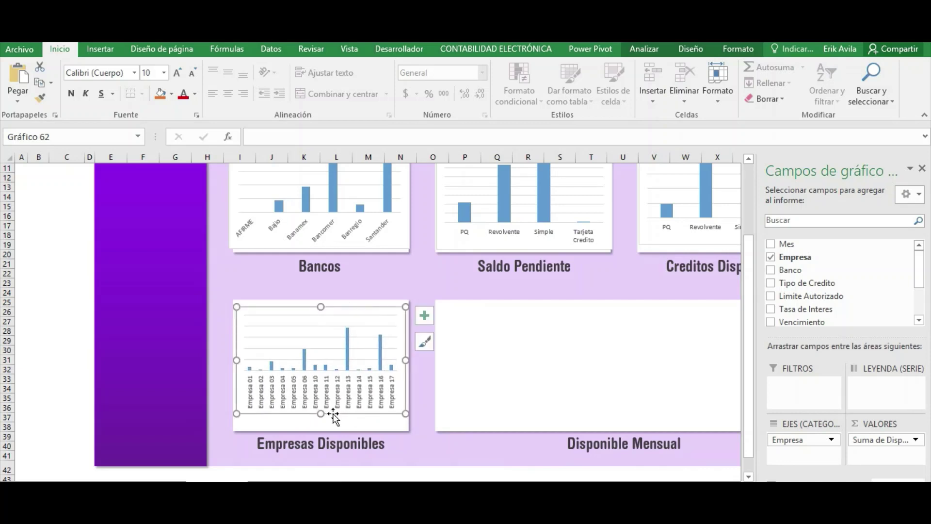
{"action": "left_click_drag", "start_coordinate": [321, 415], "coordinate": [323, 421]}
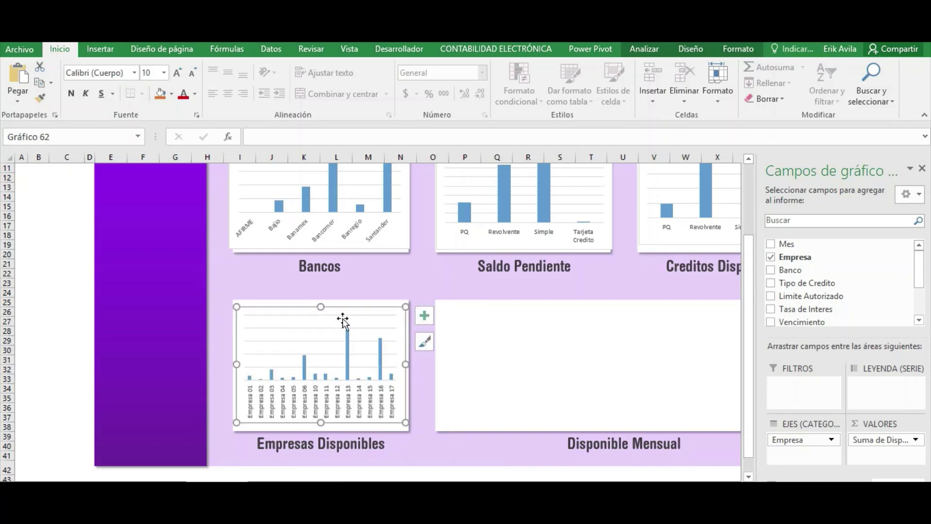
{"action": "key", "text": "Escape"}
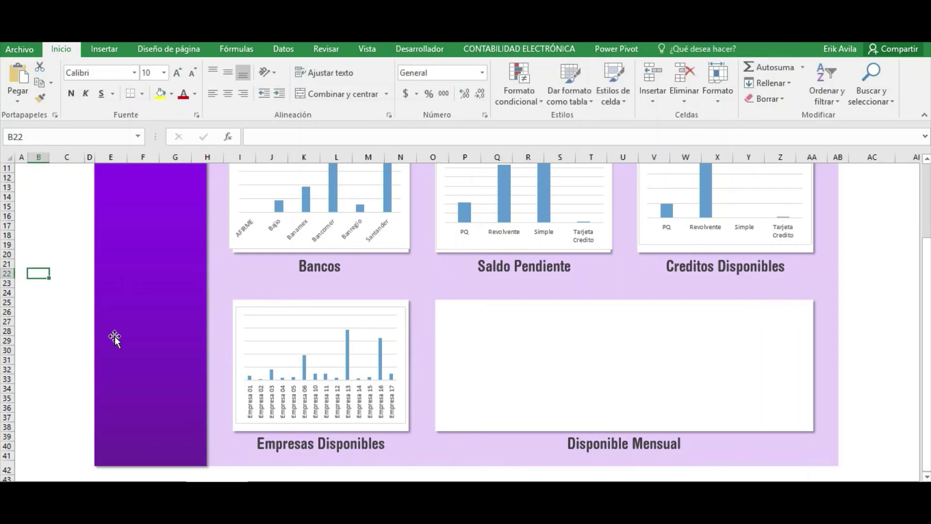
- From the monthly pivot table, insert a Línea con marcadores pivot chart of Suma de Disponible
{"action": "scroll", "coordinate": [114, 336], "scroll_direction": "up", "scroll_amount": 1}
{"action": "scroll", "coordinate": [290, 411], "scroll_direction": "down", "scroll_amount": 1}
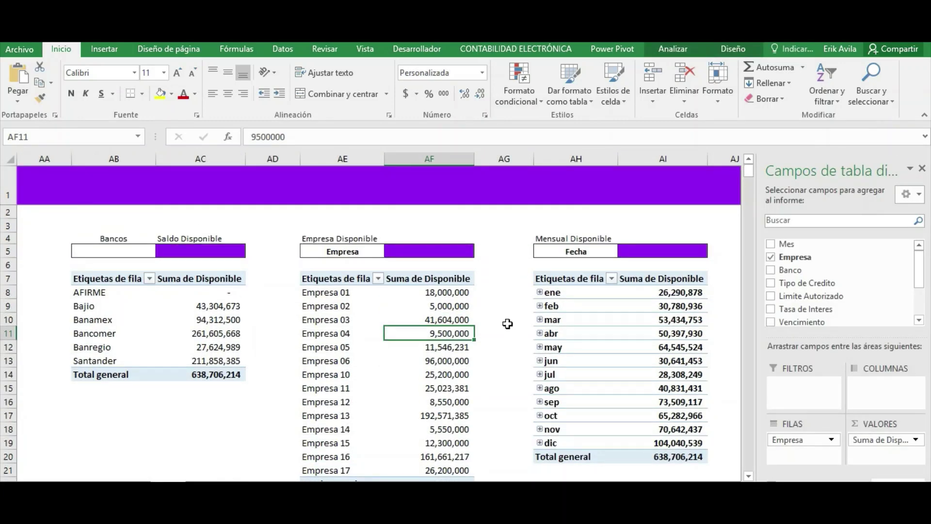
{"action": "left_click", "coordinate": [526, 279]}
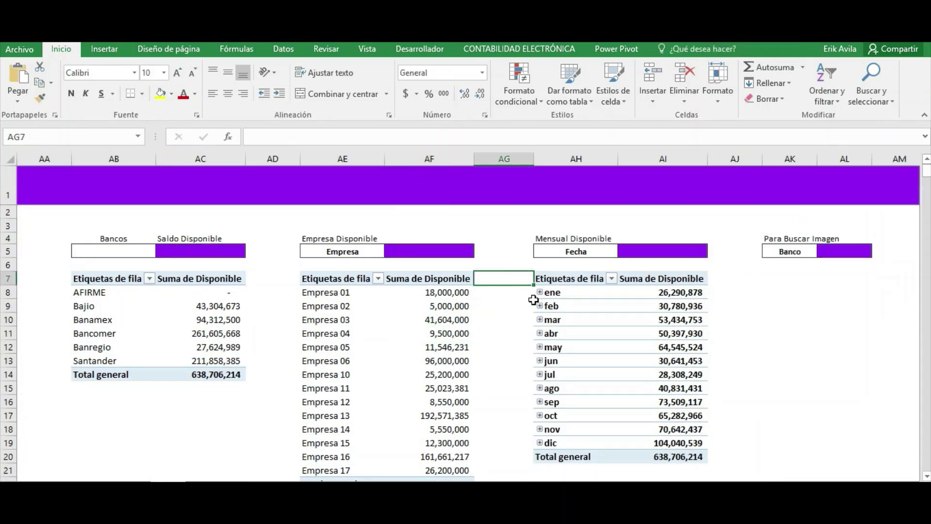
{"action": "left_click", "coordinate": [678, 280]}
{"action": "left_click", "coordinate": [664, 332]}
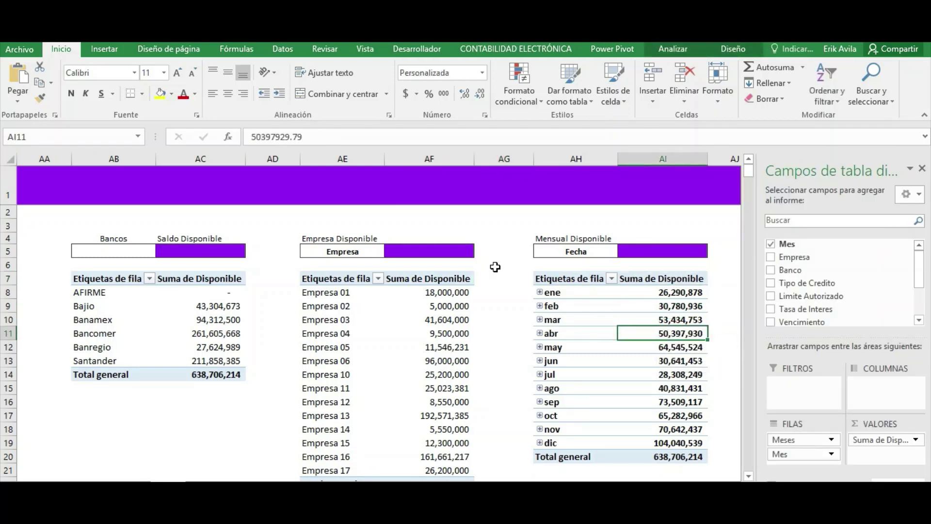
{"action": "left_click", "coordinate": [104, 48]}
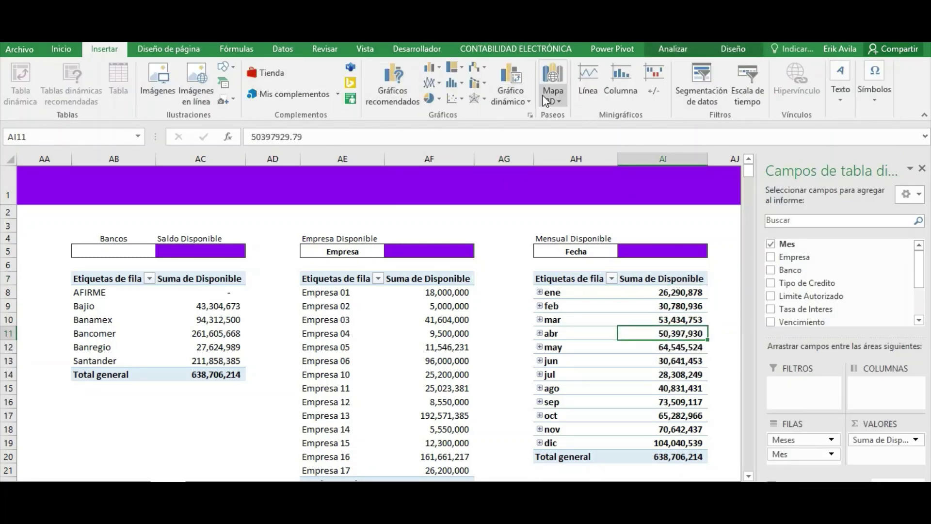
{"action": "left_click", "coordinate": [513, 92]}
{"action": "left_click", "coordinate": [518, 115]}
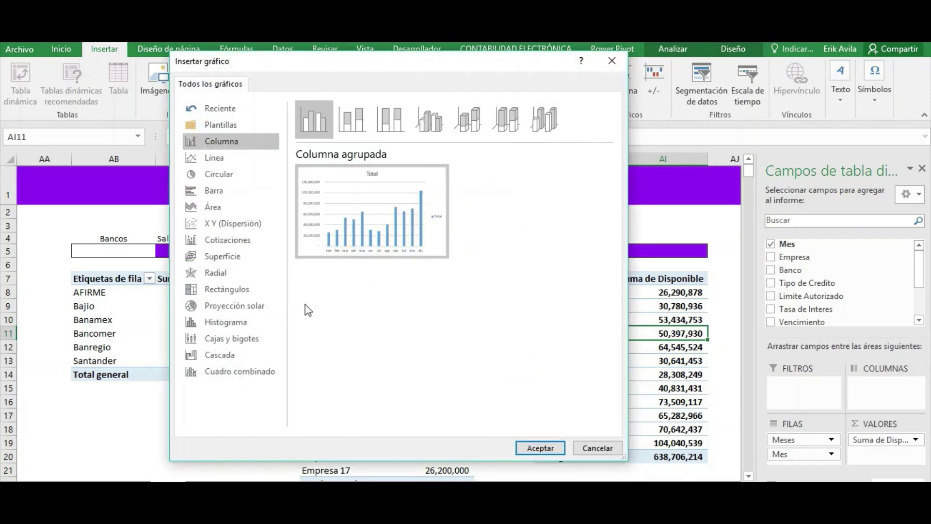
{"action": "left_click", "coordinate": [214, 157]}
{"action": "mouse_move", "coordinate": [372, 211]}
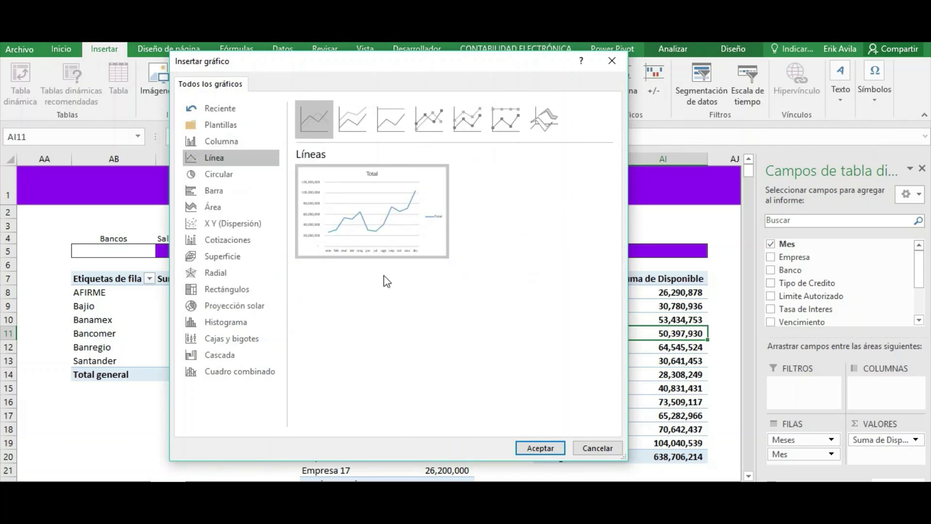
{"action": "left_click", "coordinate": [437, 125]}
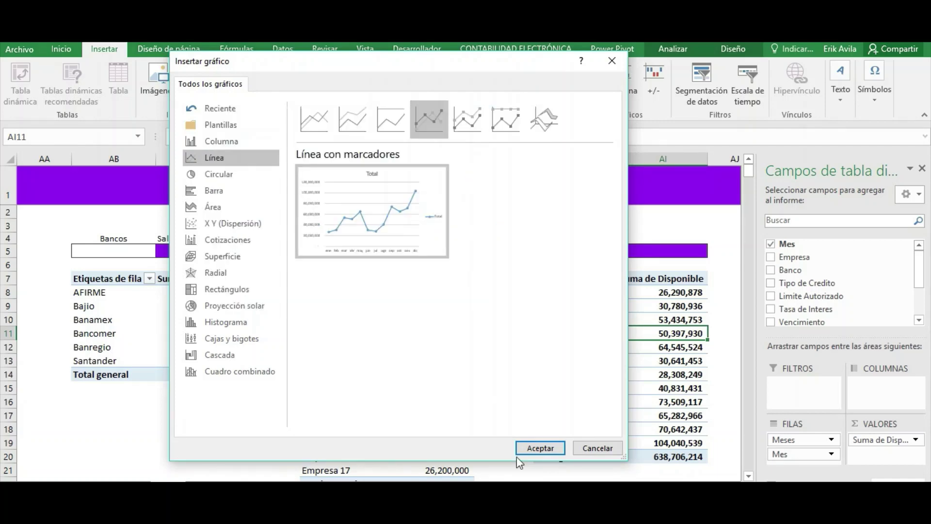
{"action": "left_click", "coordinate": [531, 447]}
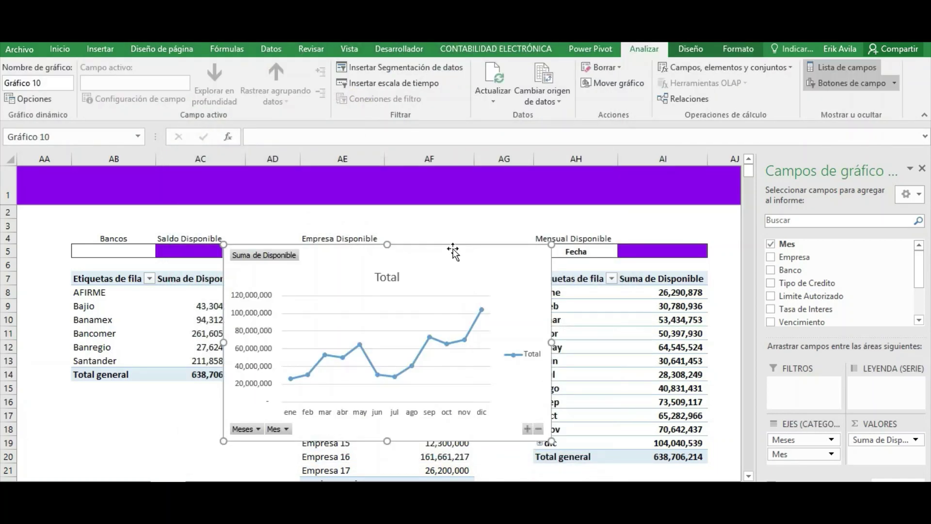
- Cut the line chart, paste it on the dashboard and move it into the Disponible Mensual box
{"action": "key", "text": "ctrl+x"}
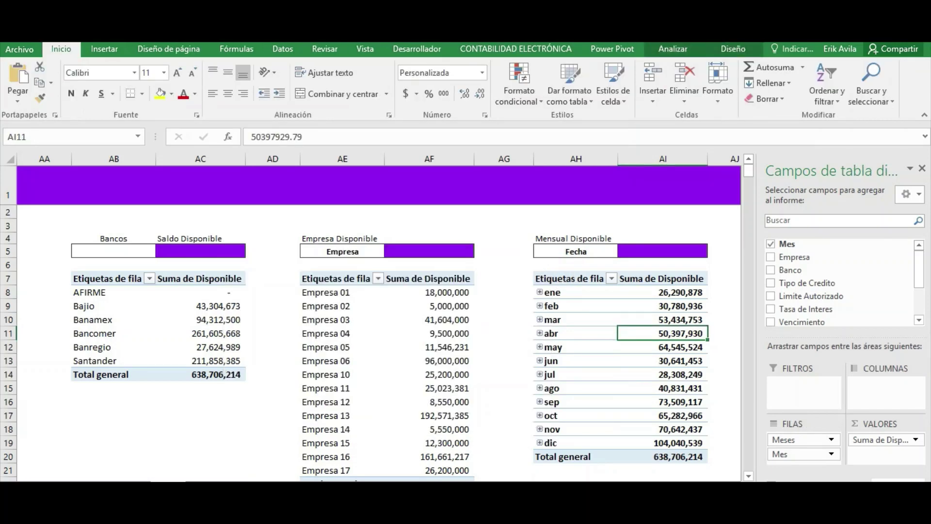
{"action": "key", "text": "ctrl+Page_Up"}
{"action": "left_click", "coordinate": [79, 330]}
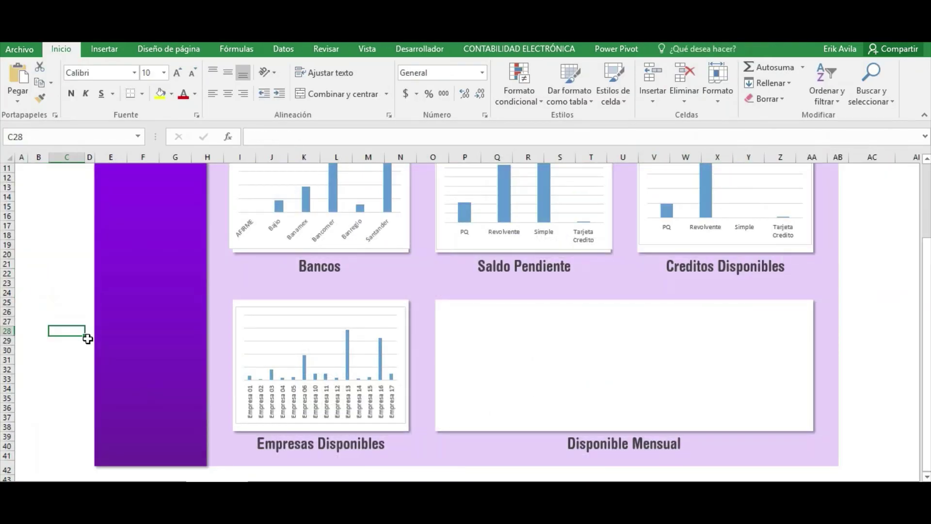
{"action": "key", "text": "ctrl+v"}
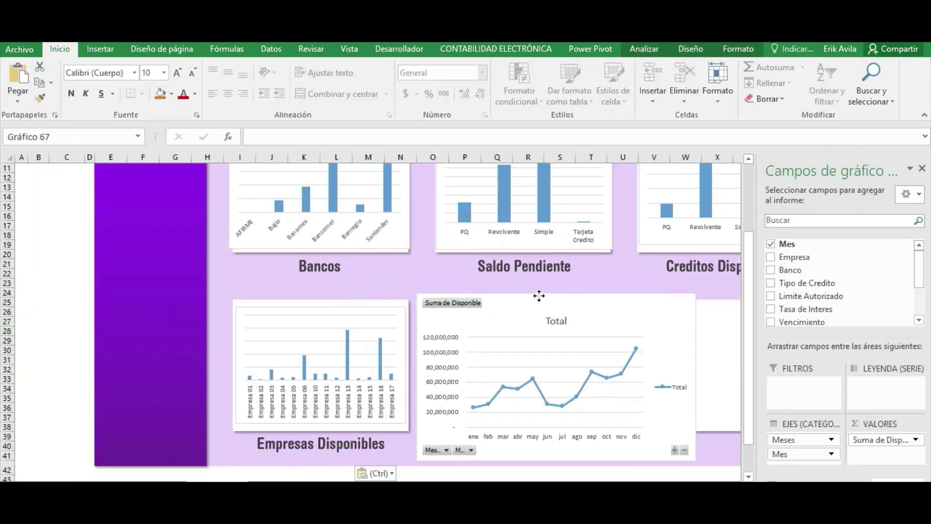
{"action": "left_click_drag", "start_coordinate": [166, 328], "coordinate": [540, 296]}
- Hide all field buttons and delete the legend, Total title and vertical value axis
{"action": "right_click", "coordinate": [485, 309]}
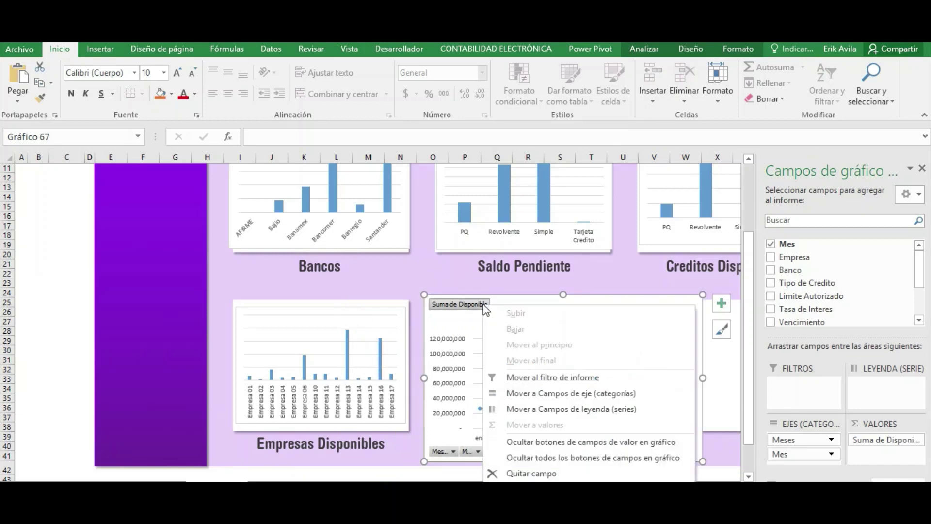
{"action": "left_click", "coordinate": [525, 442]}
{"action": "right_click", "coordinate": [465, 451]}
{"action": "left_click", "coordinate": [504, 406]}
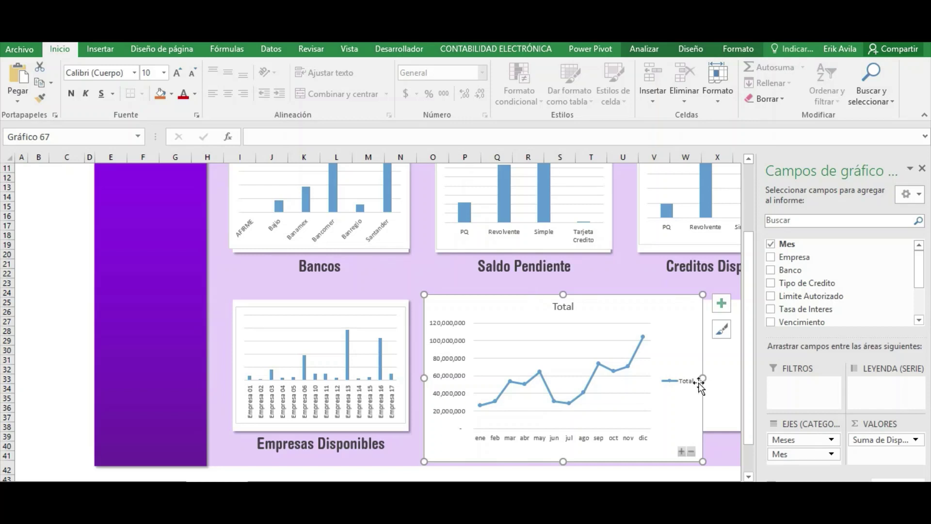
{"action": "left_click", "coordinate": [680, 377]}
{"action": "key", "text": "Delete"}
{"action": "left_click", "coordinate": [570, 307]}
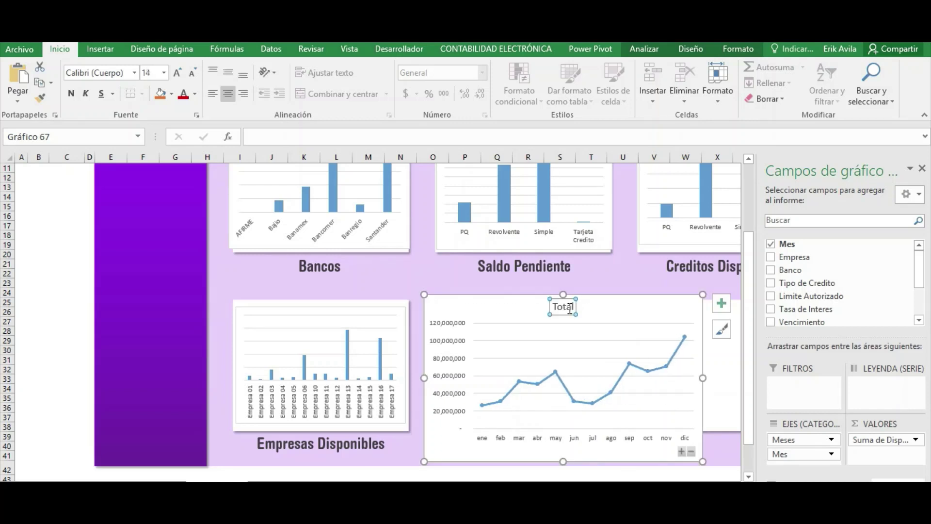
{"action": "key", "text": "Delete"}
{"action": "left_click", "coordinate": [451, 332]}
{"action": "key", "text": "Delete"}
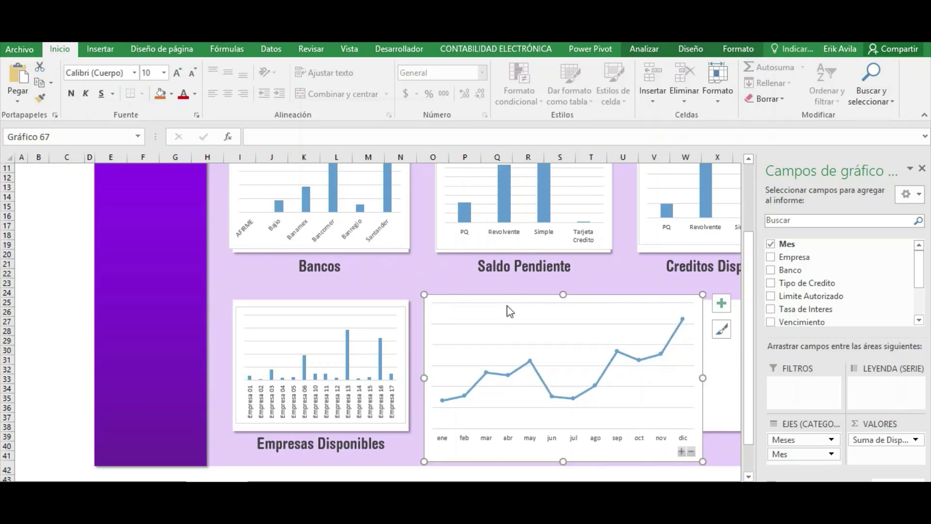
- Nudge and widen the line chart to fill the Disponible Mensual frame
{"action": "left_click_drag", "start_coordinate": [507, 298], "coordinate": [521, 306]}
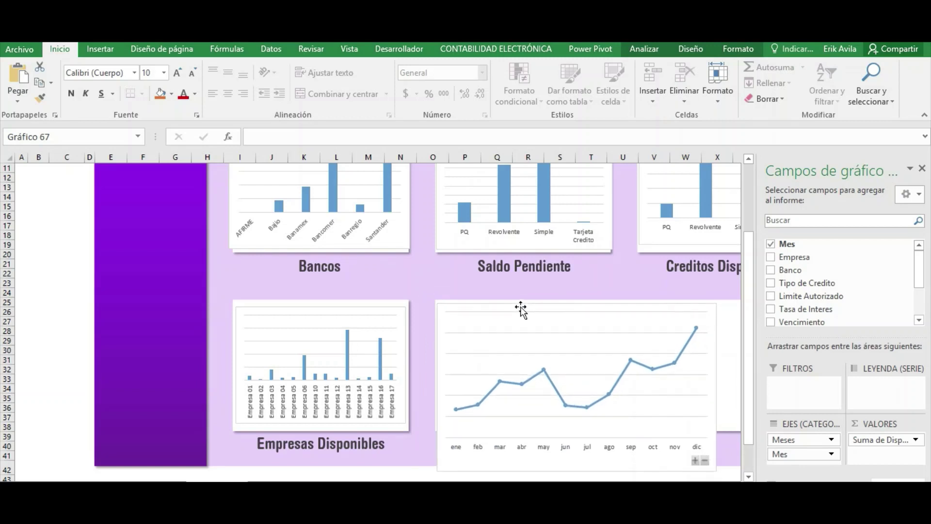
{"action": "left_click", "coordinate": [923, 170]}
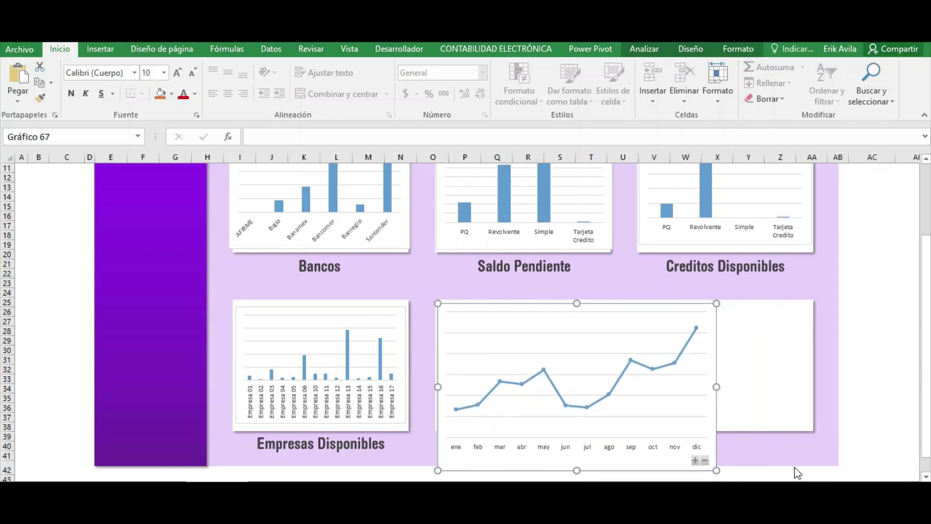
{"action": "left_click_drag", "start_coordinate": [797, 478], "coordinate": [807, 480]}
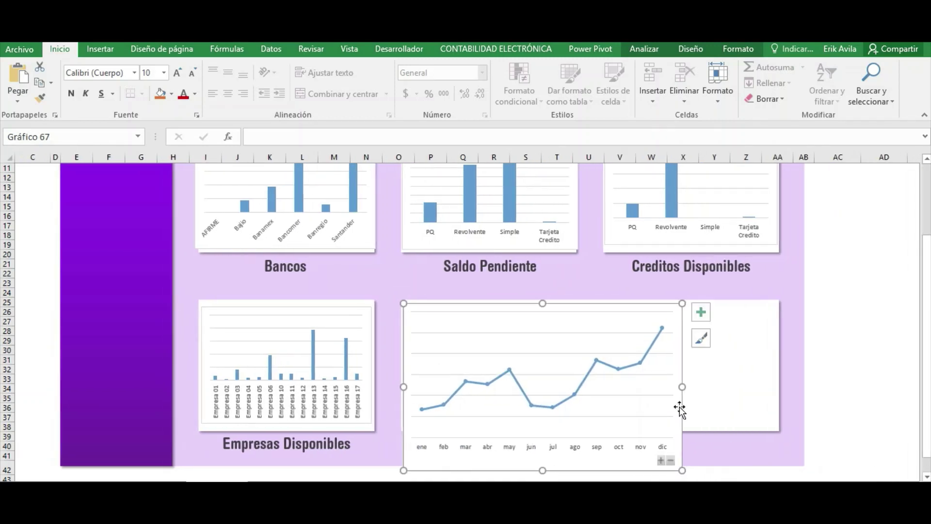
{"action": "left_click_drag", "start_coordinate": [775, 374], "coordinate": [776, 373]}
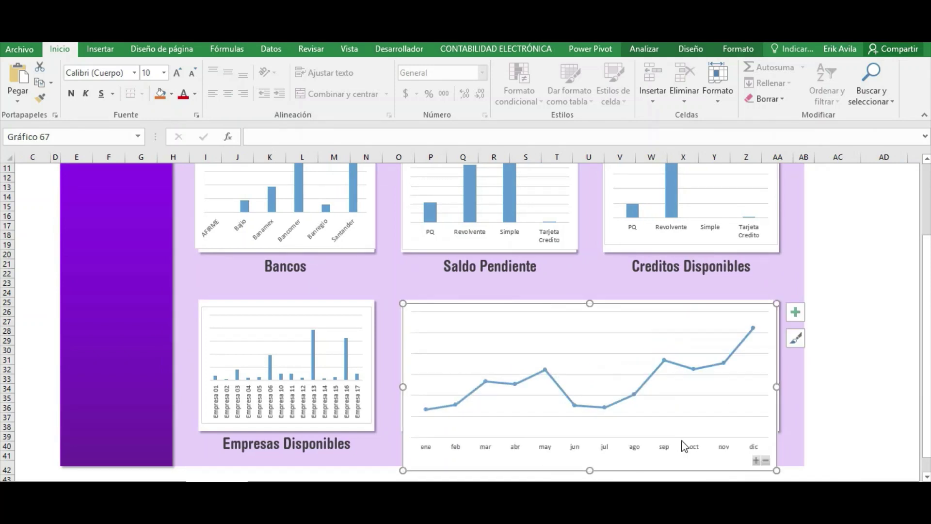